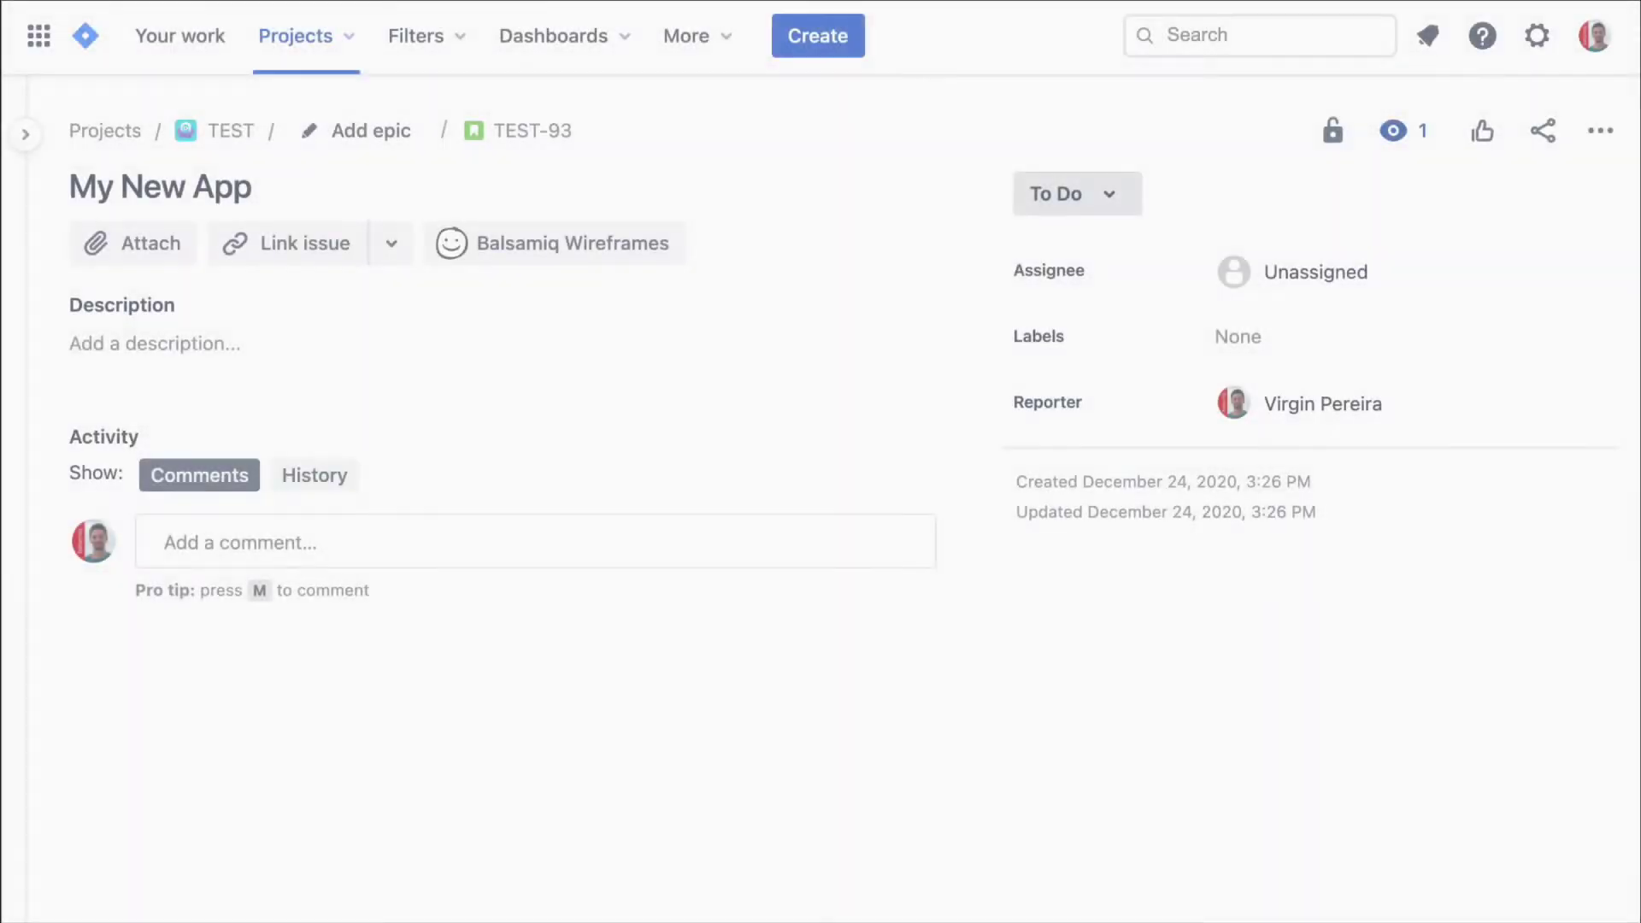
Step: Add a Balsamiq Wireframes section to the My New App issue and start a new wireframe project
click(523, 265)
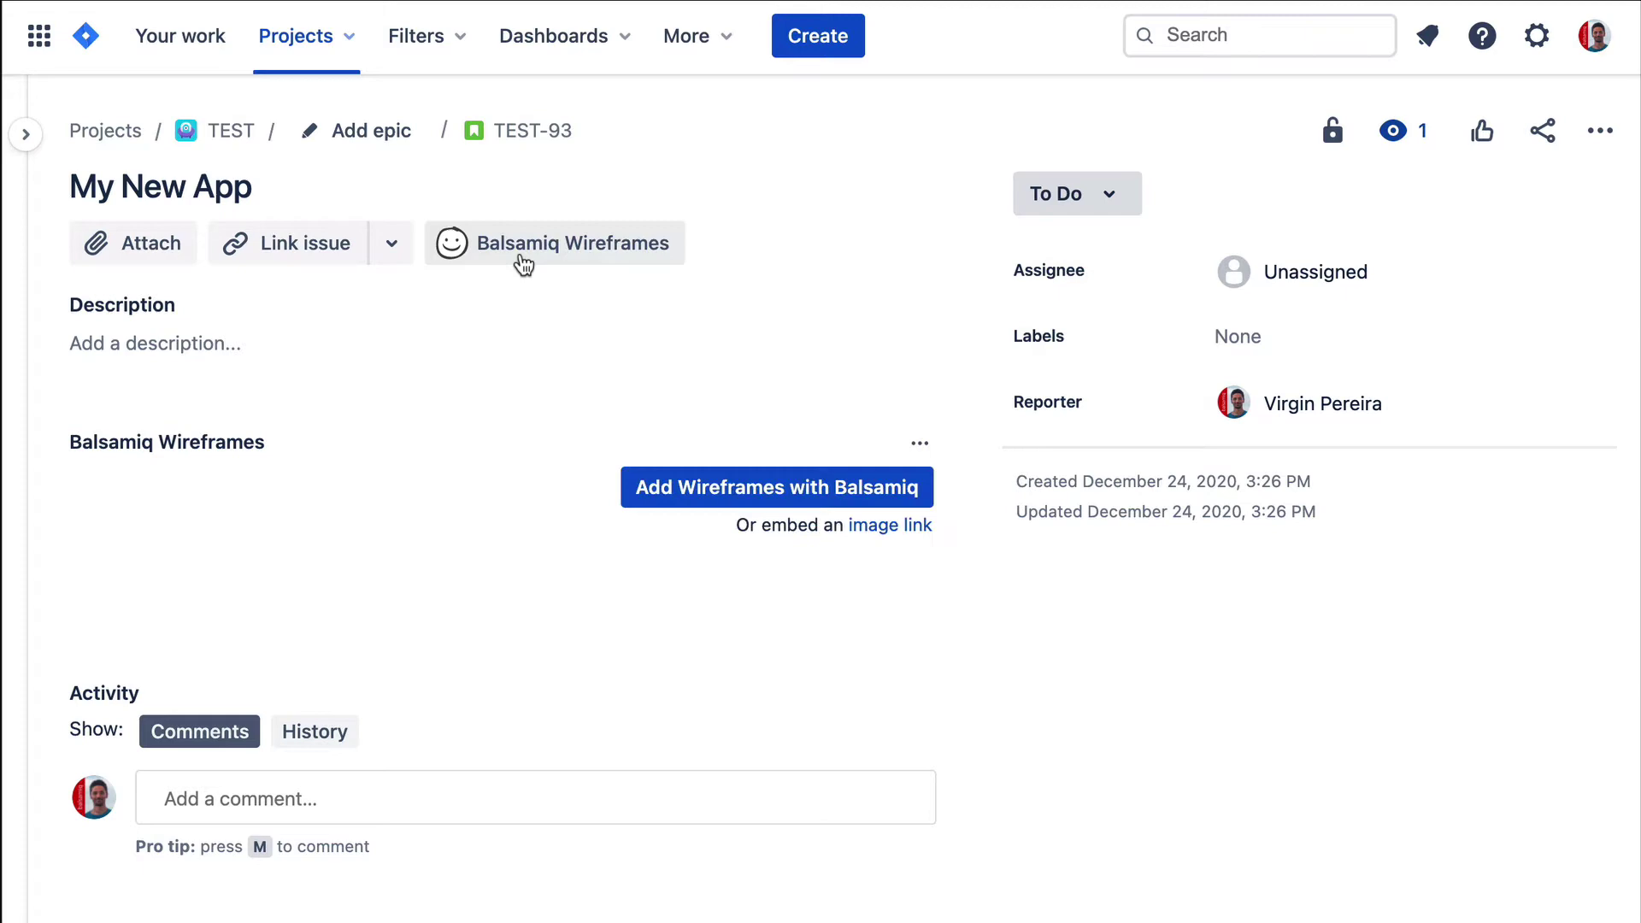
click(707, 493)
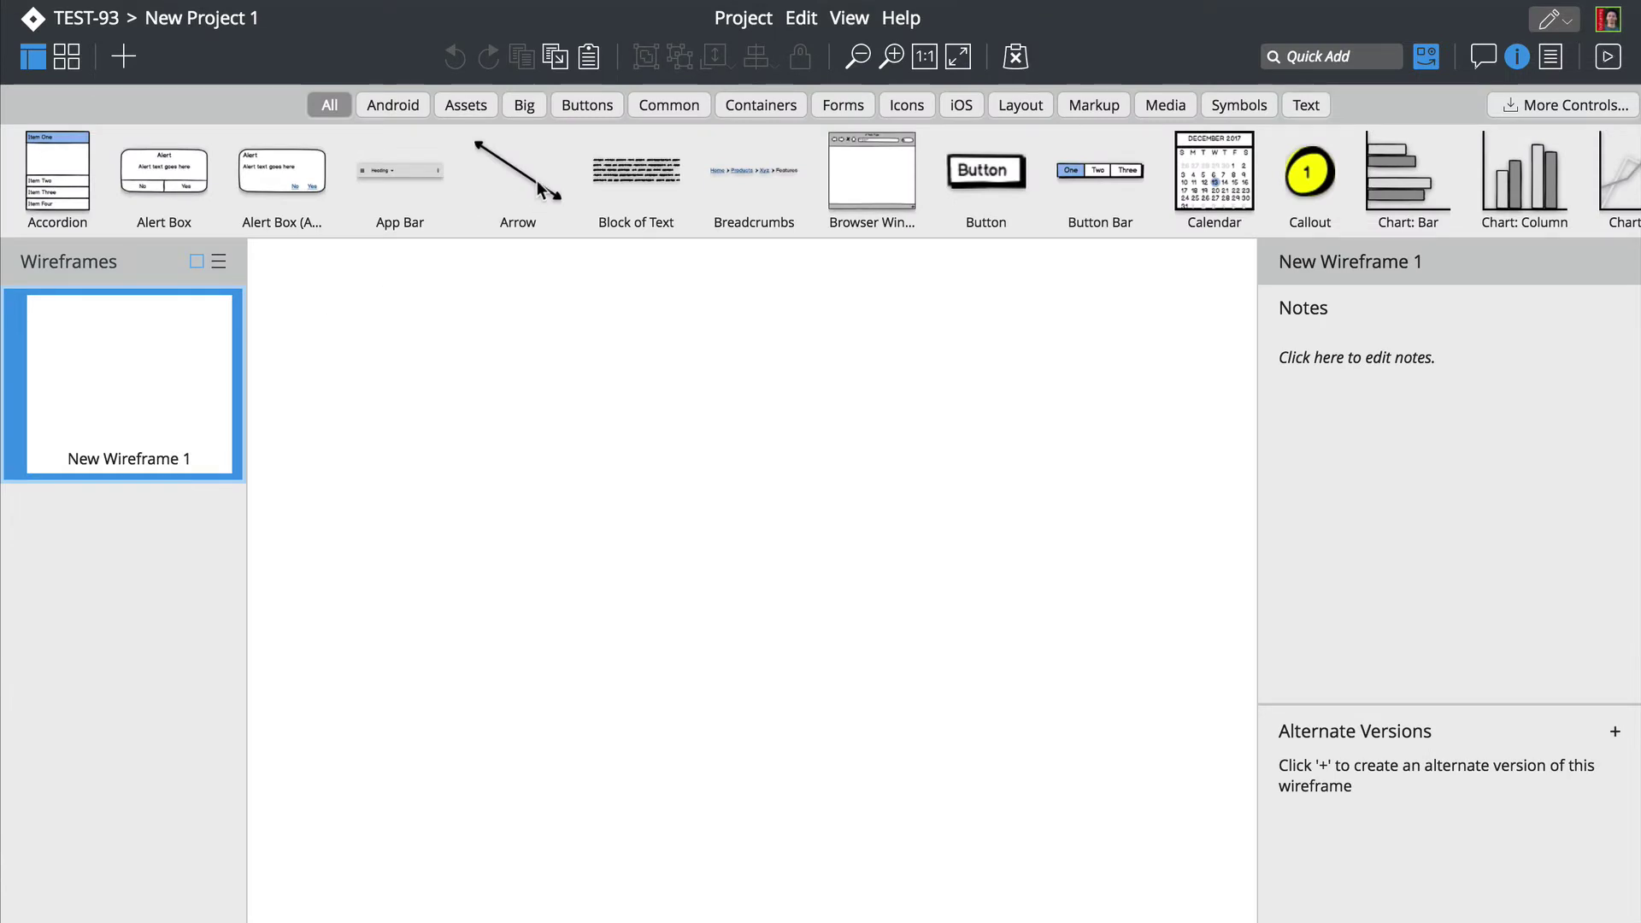
Step: Place an iPhone frame on the blank New Wireframe 1 canvas
scroll(540, 188, right, 15)
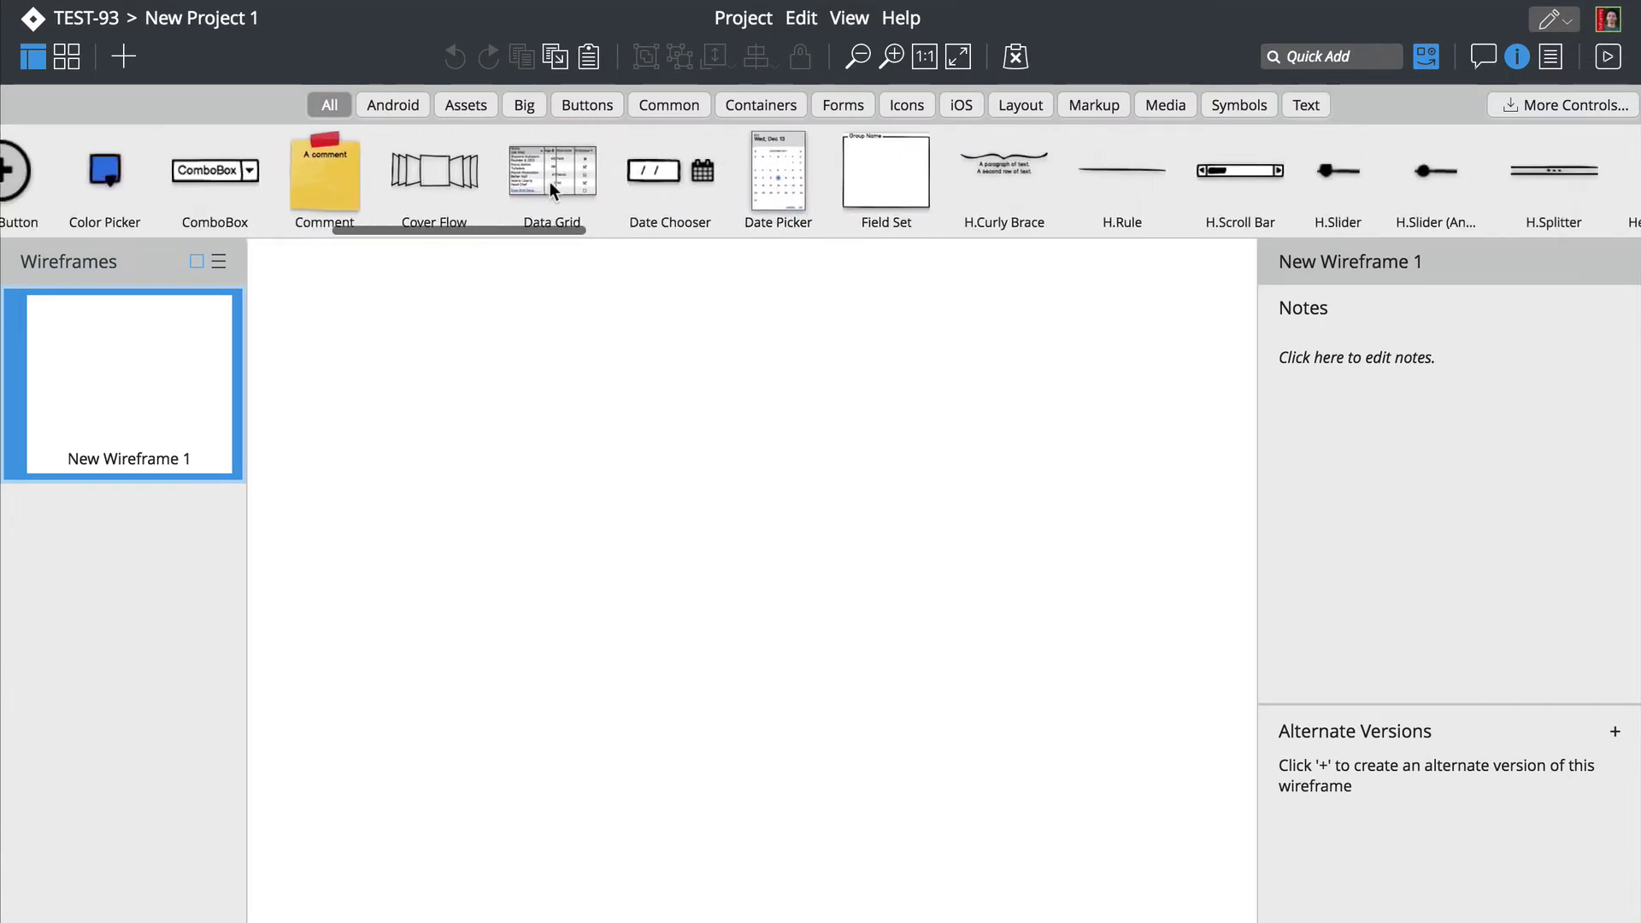
drag(779, 175, 732, 868)
click(1092, 605)
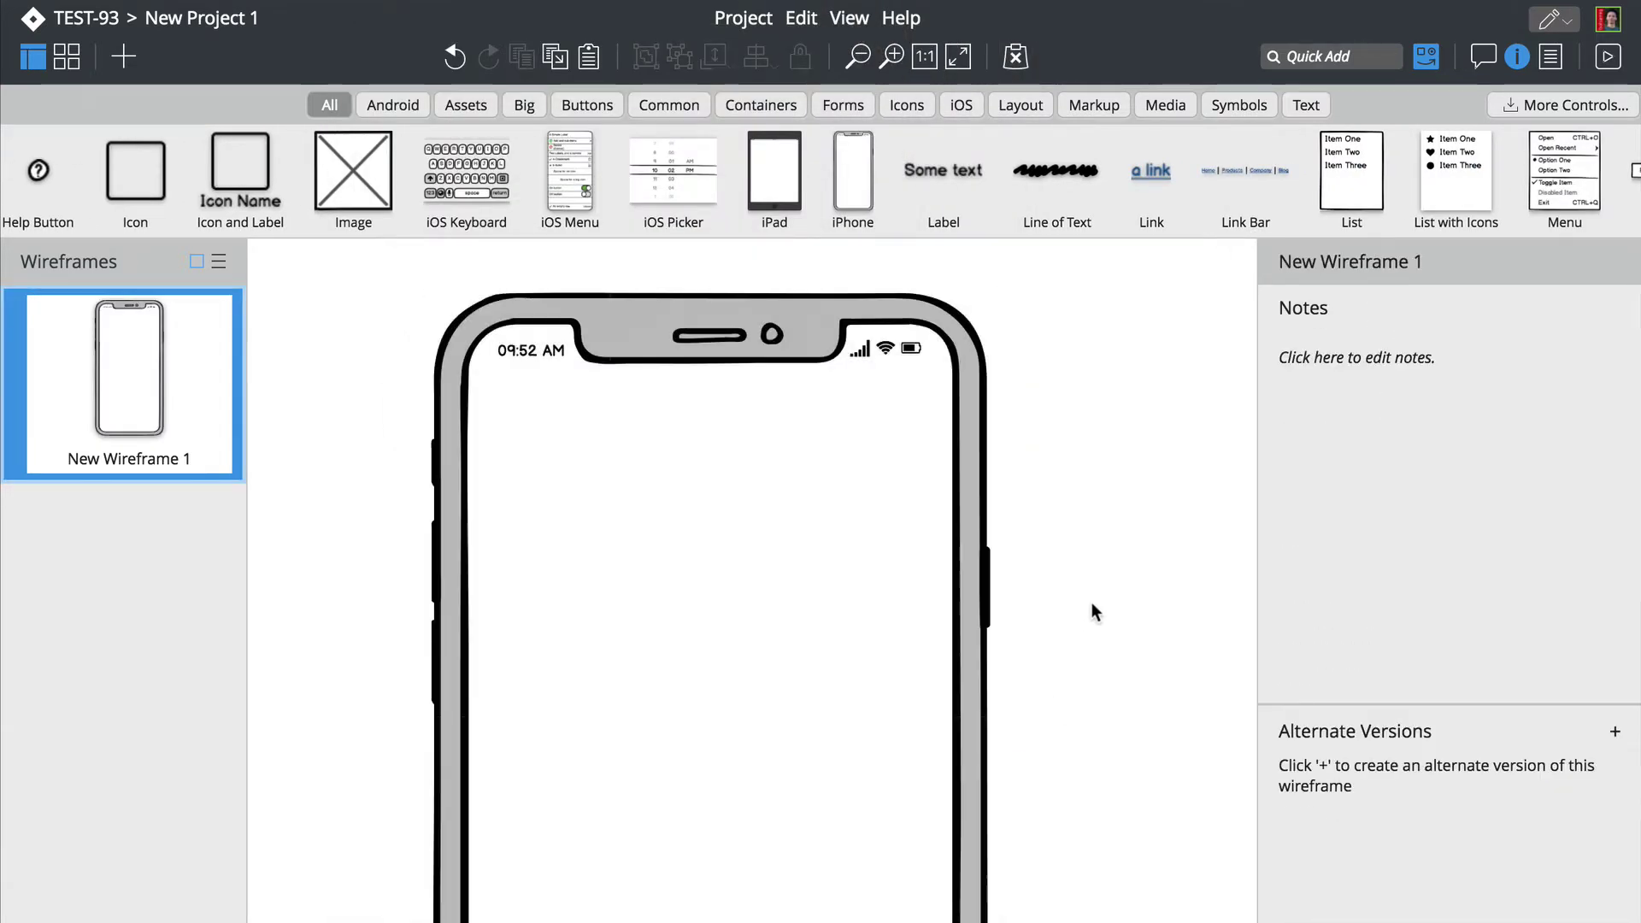
Step: Rename the project to Funstagram
click(201, 24)
text(Funstagram)
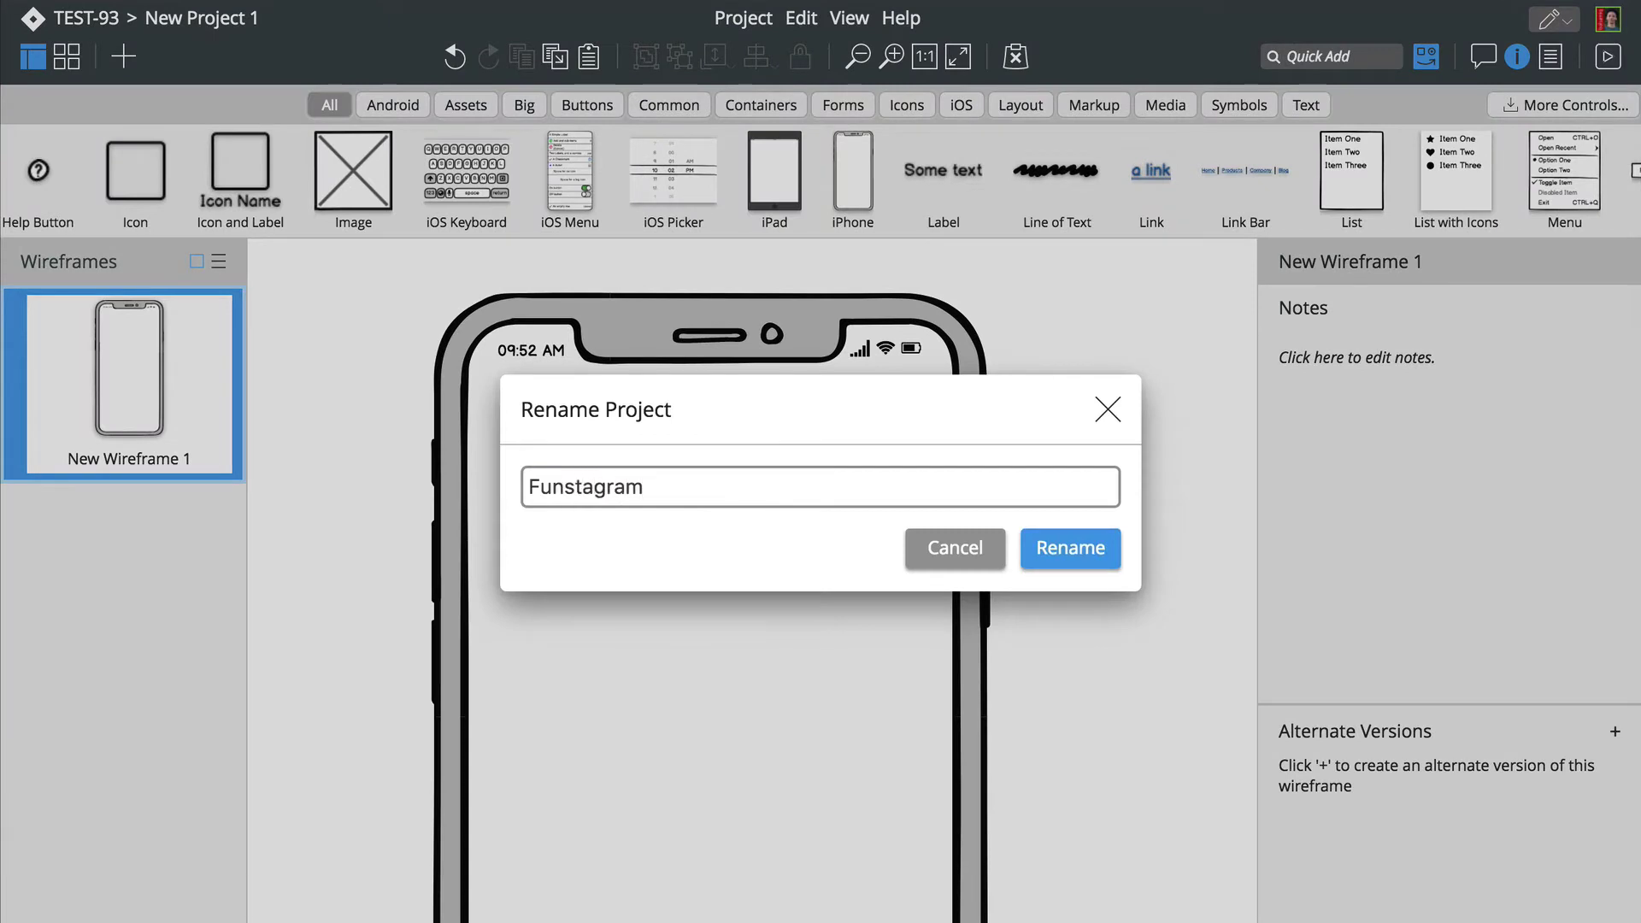
key(Return)
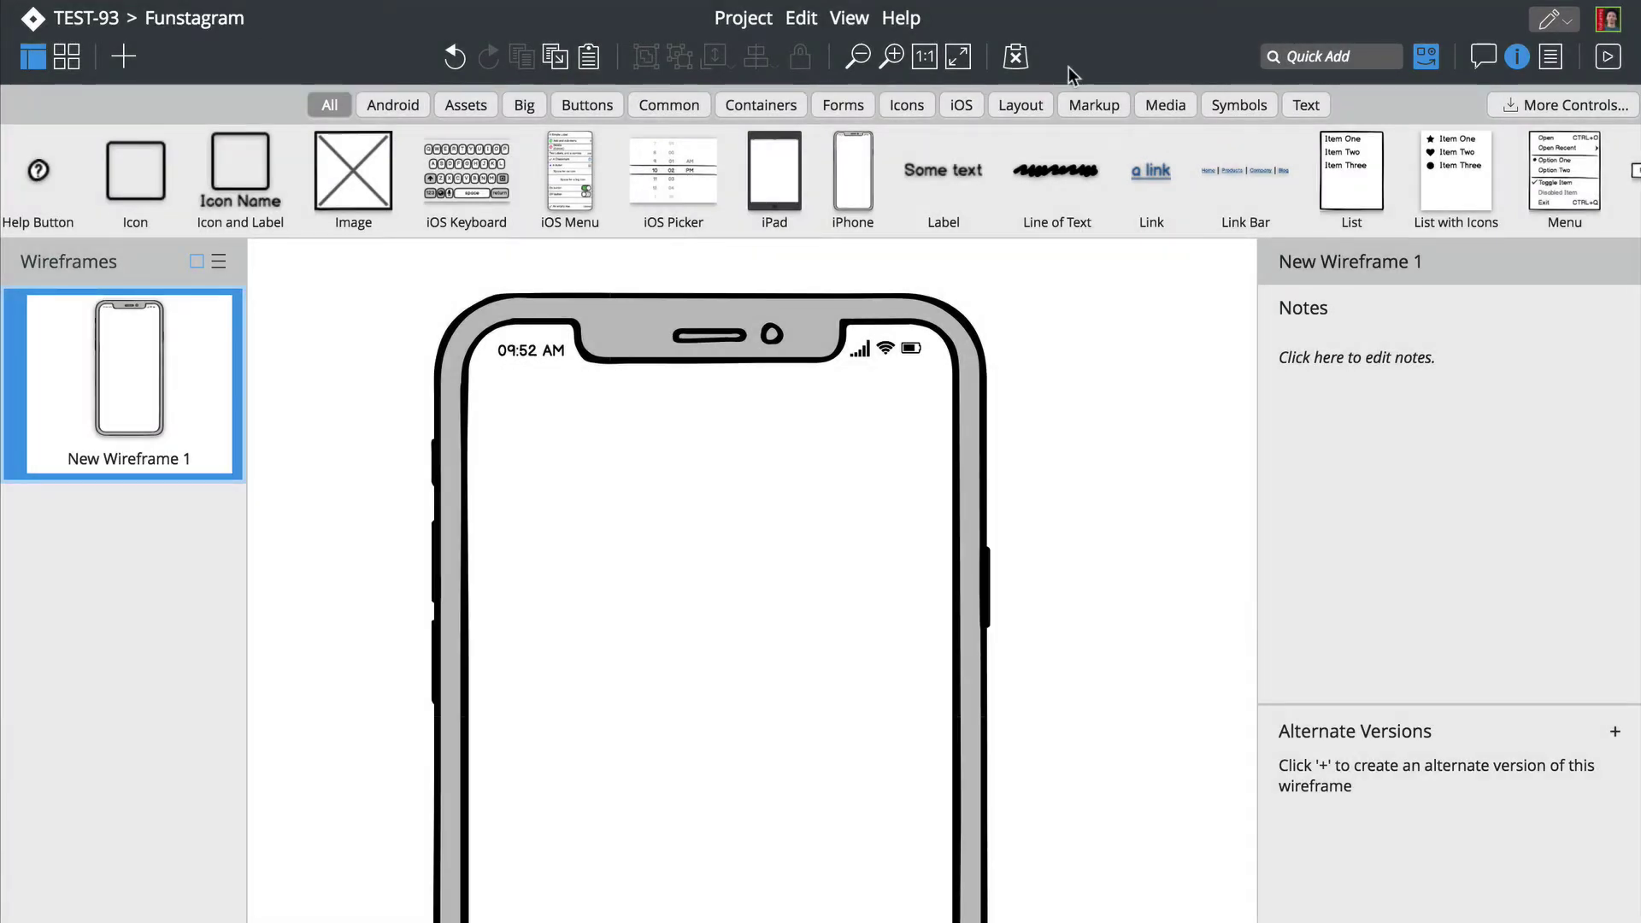
Step: Add a subtitle reading 'Funstagram!' centred at the top of the phone
click(1305, 53)
text(subt)
key(Return)
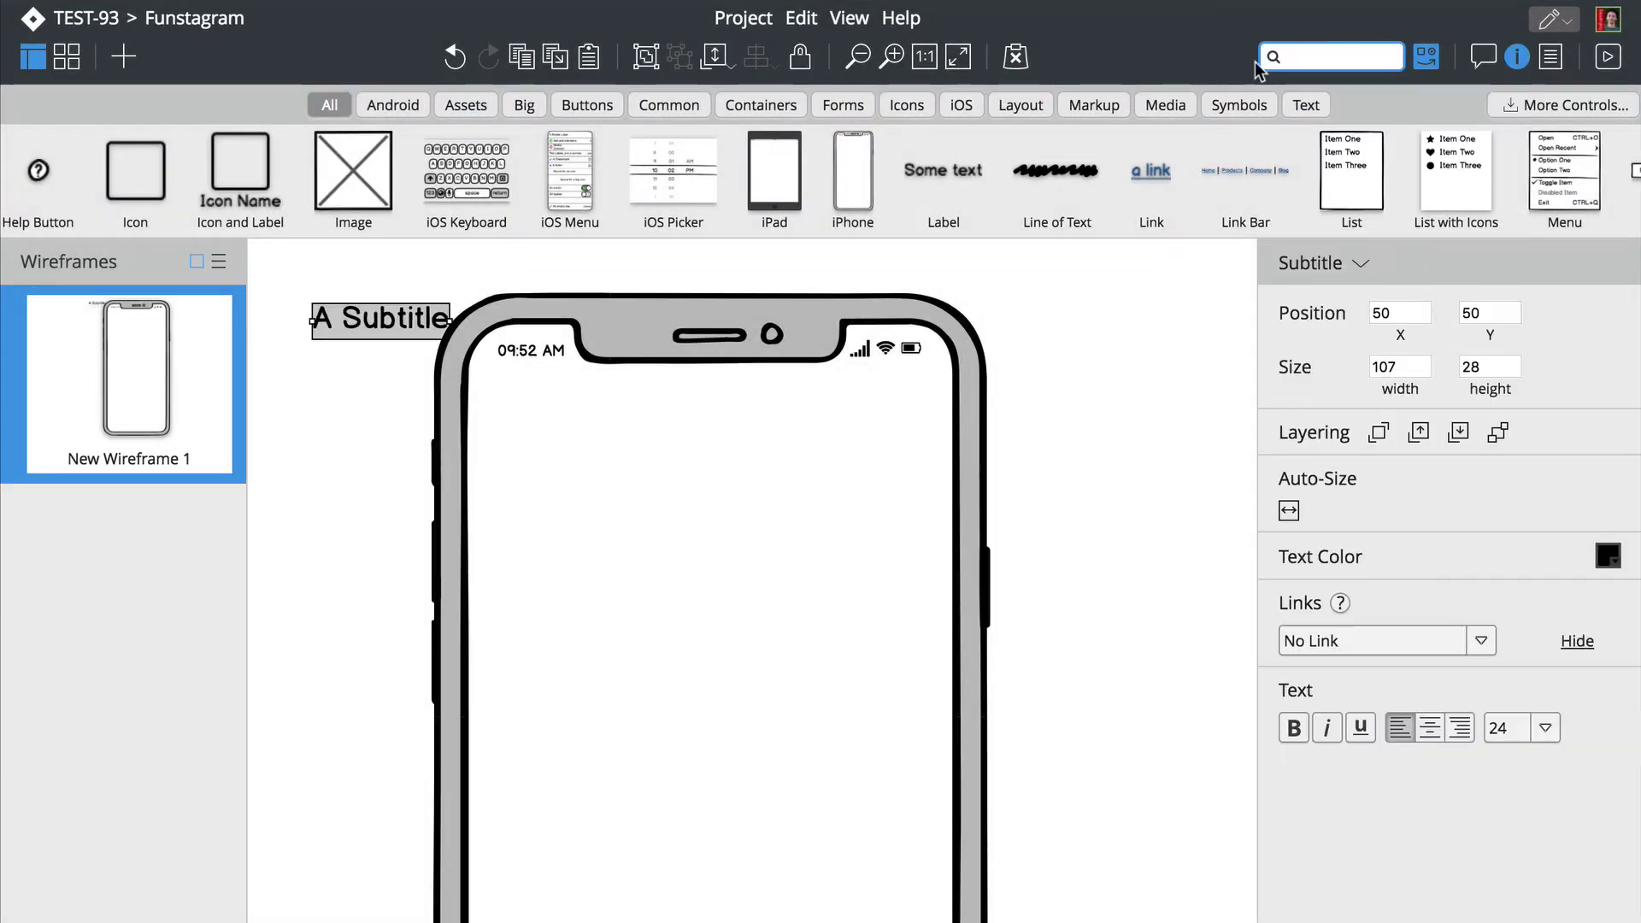
drag(380, 320, 710, 404)
double_click(710, 404)
text(F)
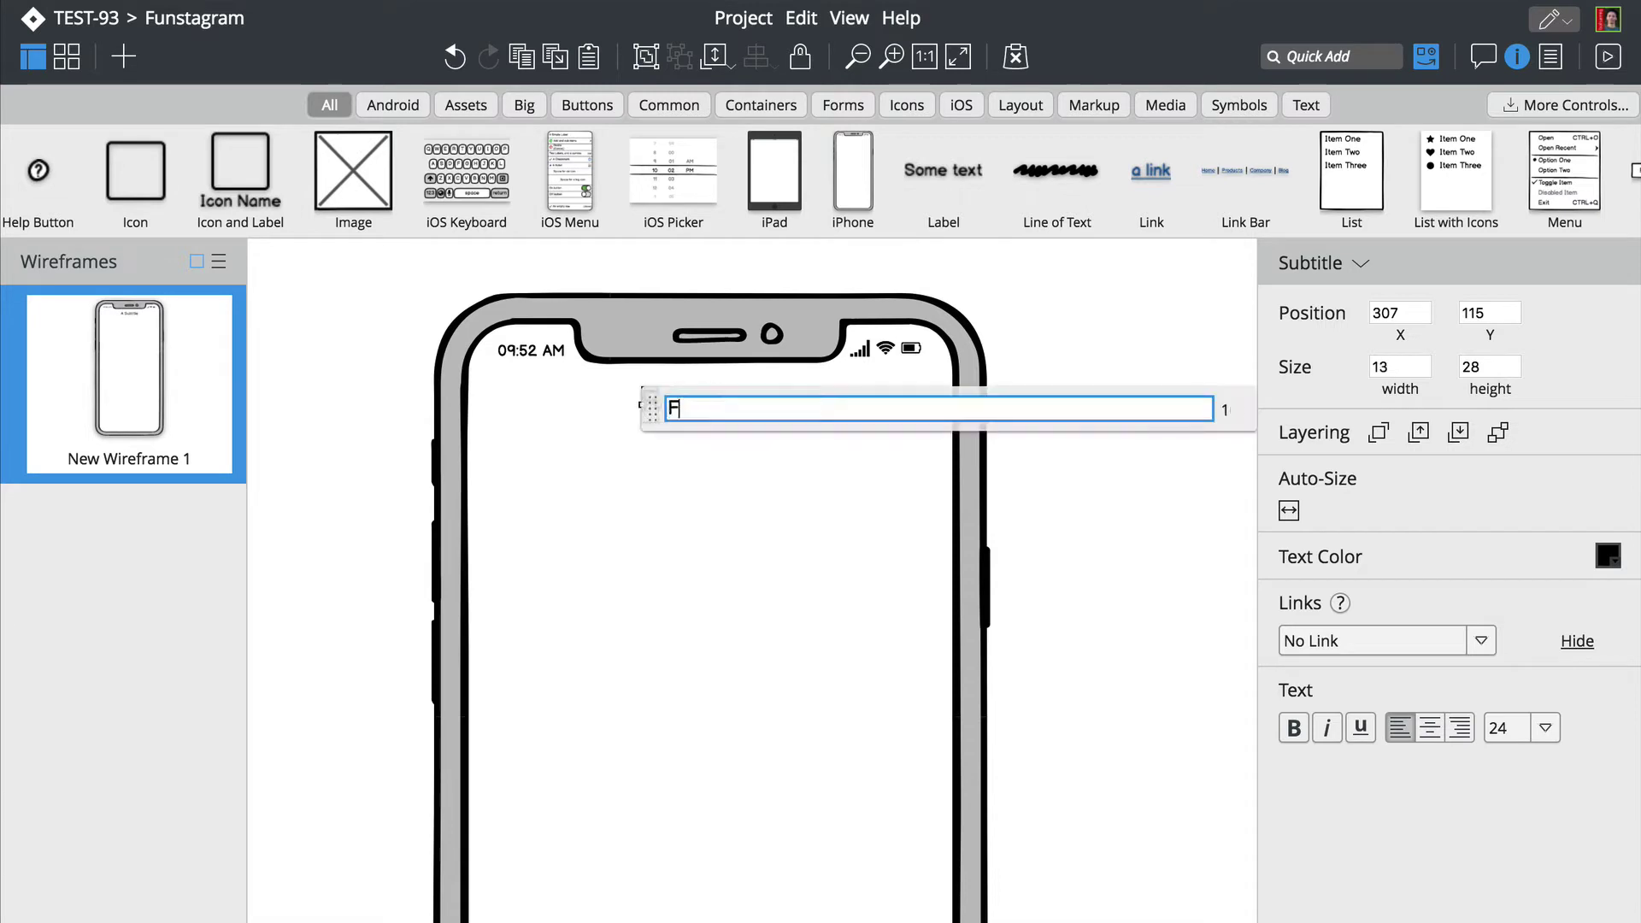
text(unstagram!)
key(Return)
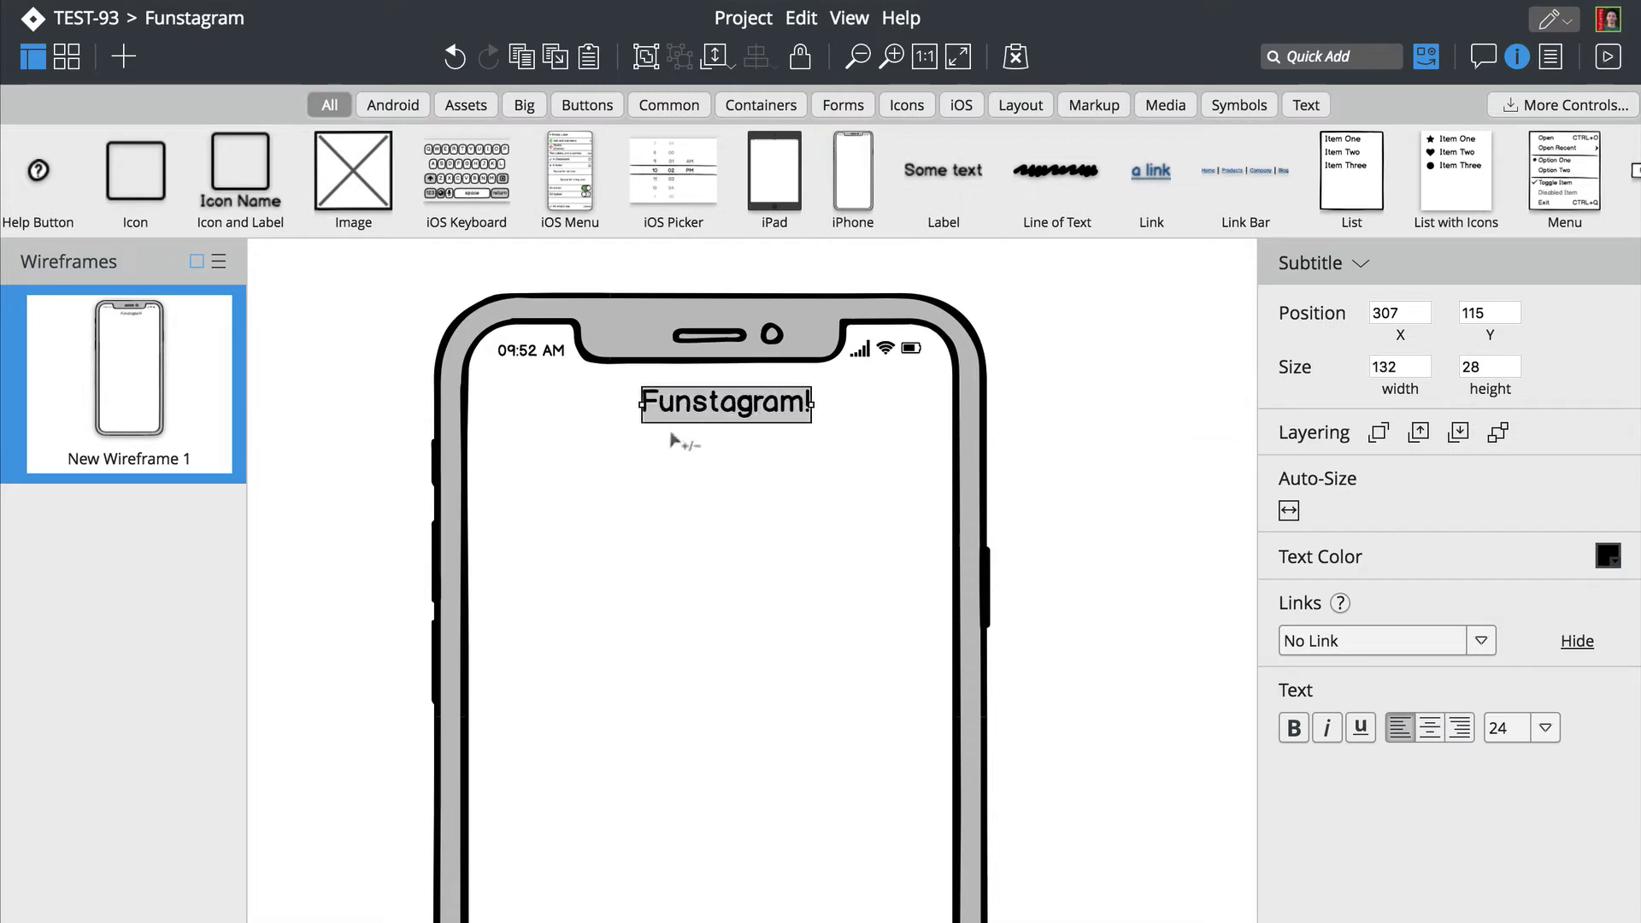
drag(711, 415, 701, 417)
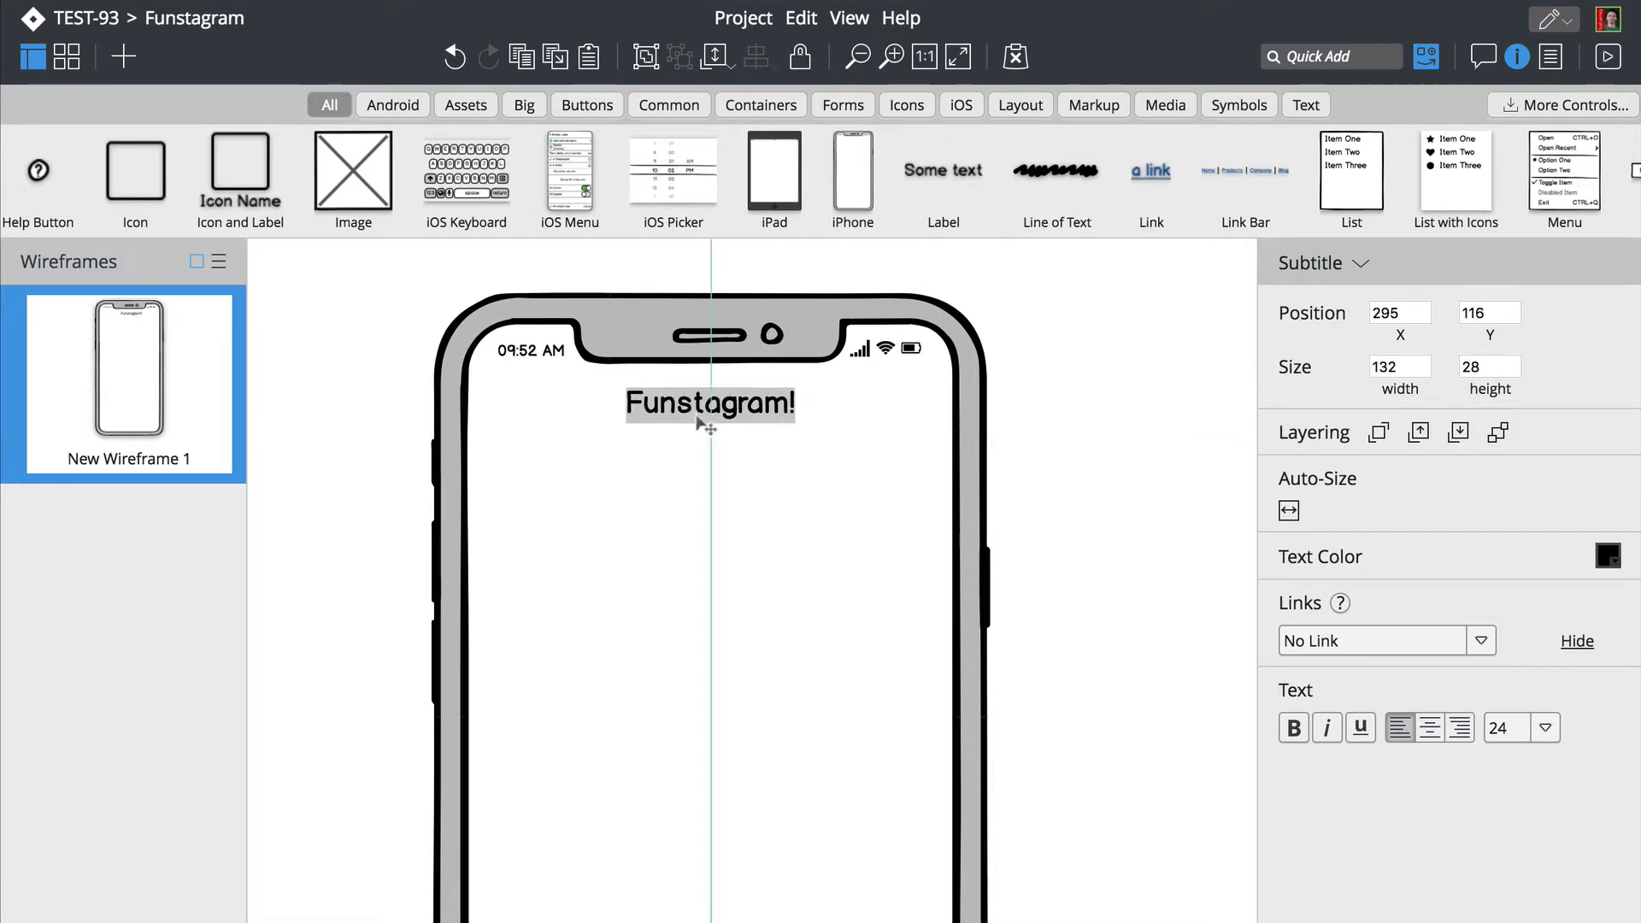
Step: Add a camera icon at the phone's top-left corner
click(1324, 51)
text(icon)
key(Return)
click(1369, 639)
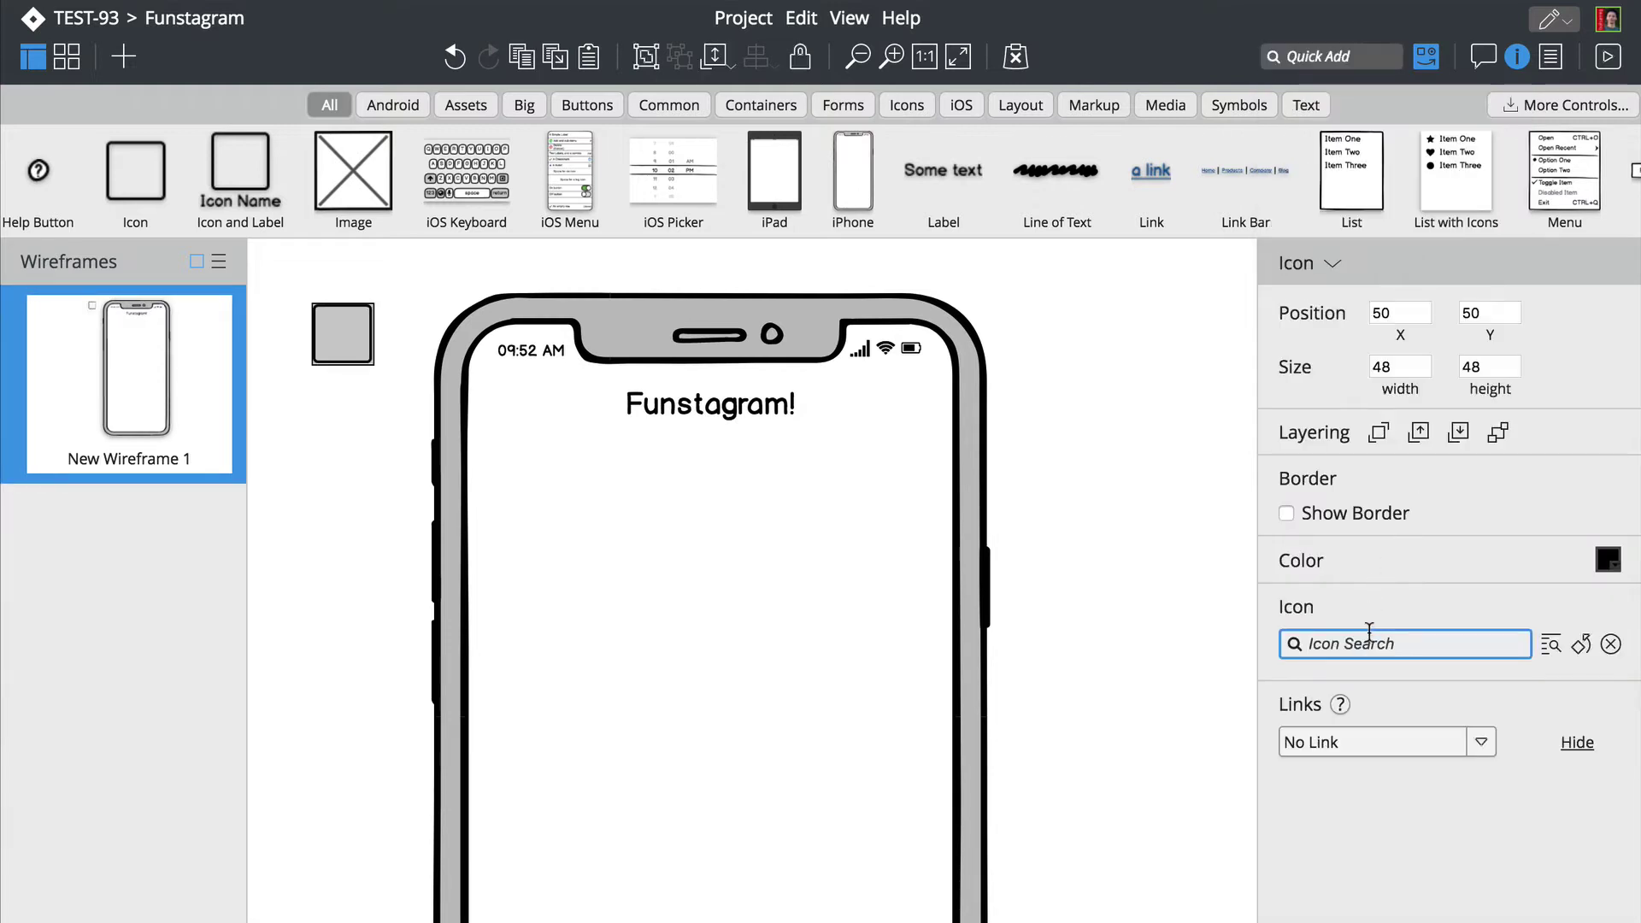
text(pho)
click(1359, 685)
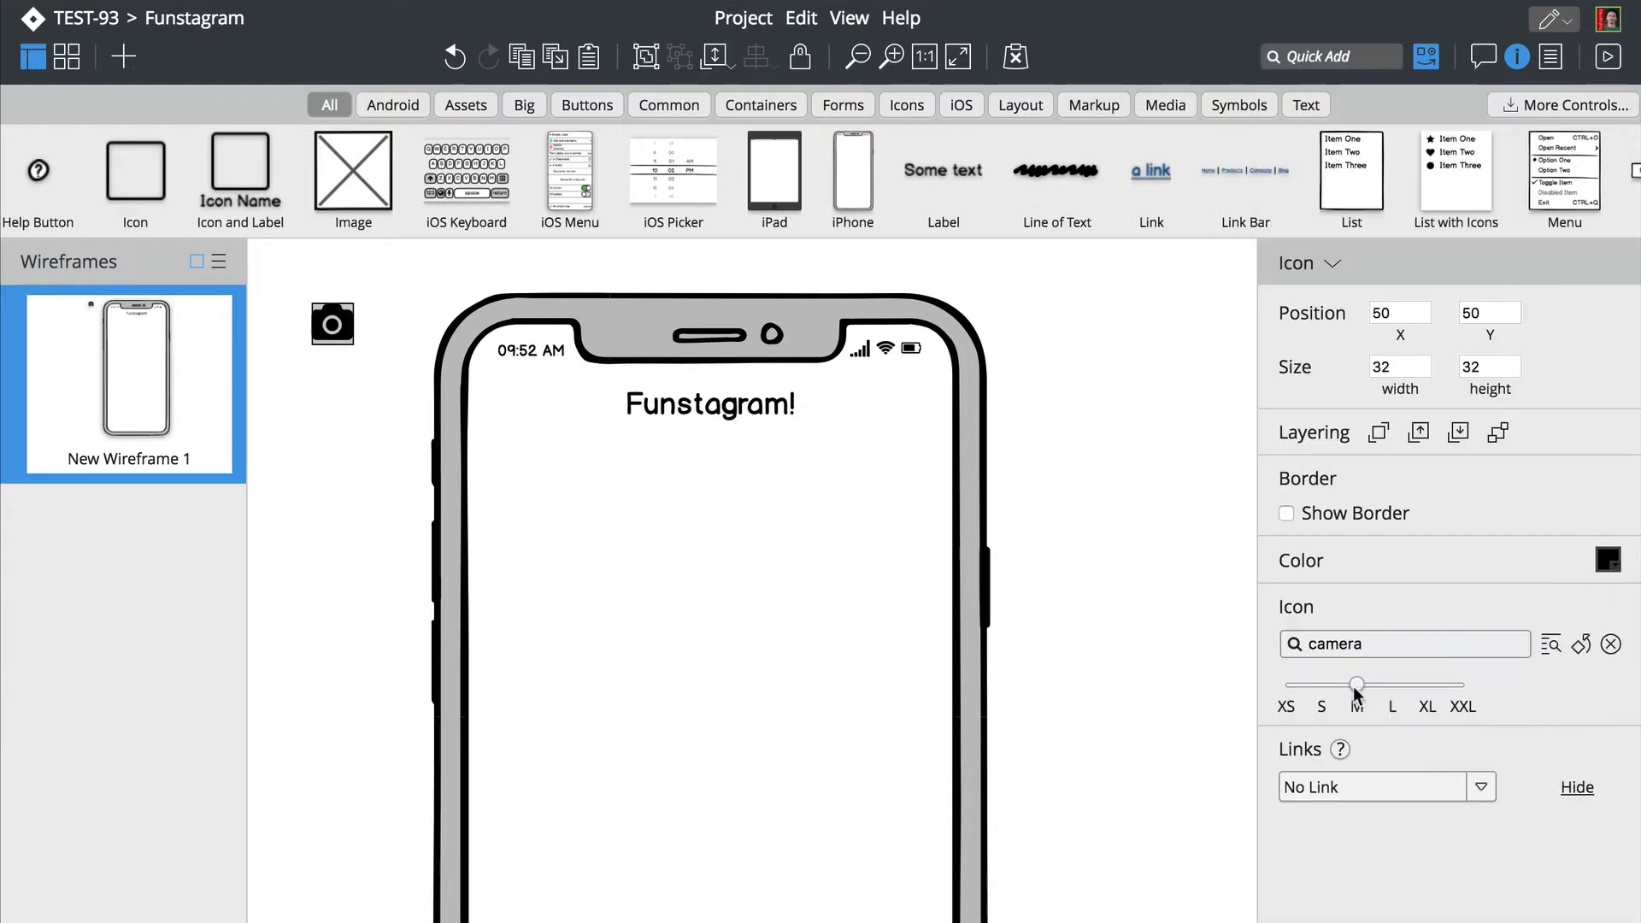
drag(440, 395, 906, 411)
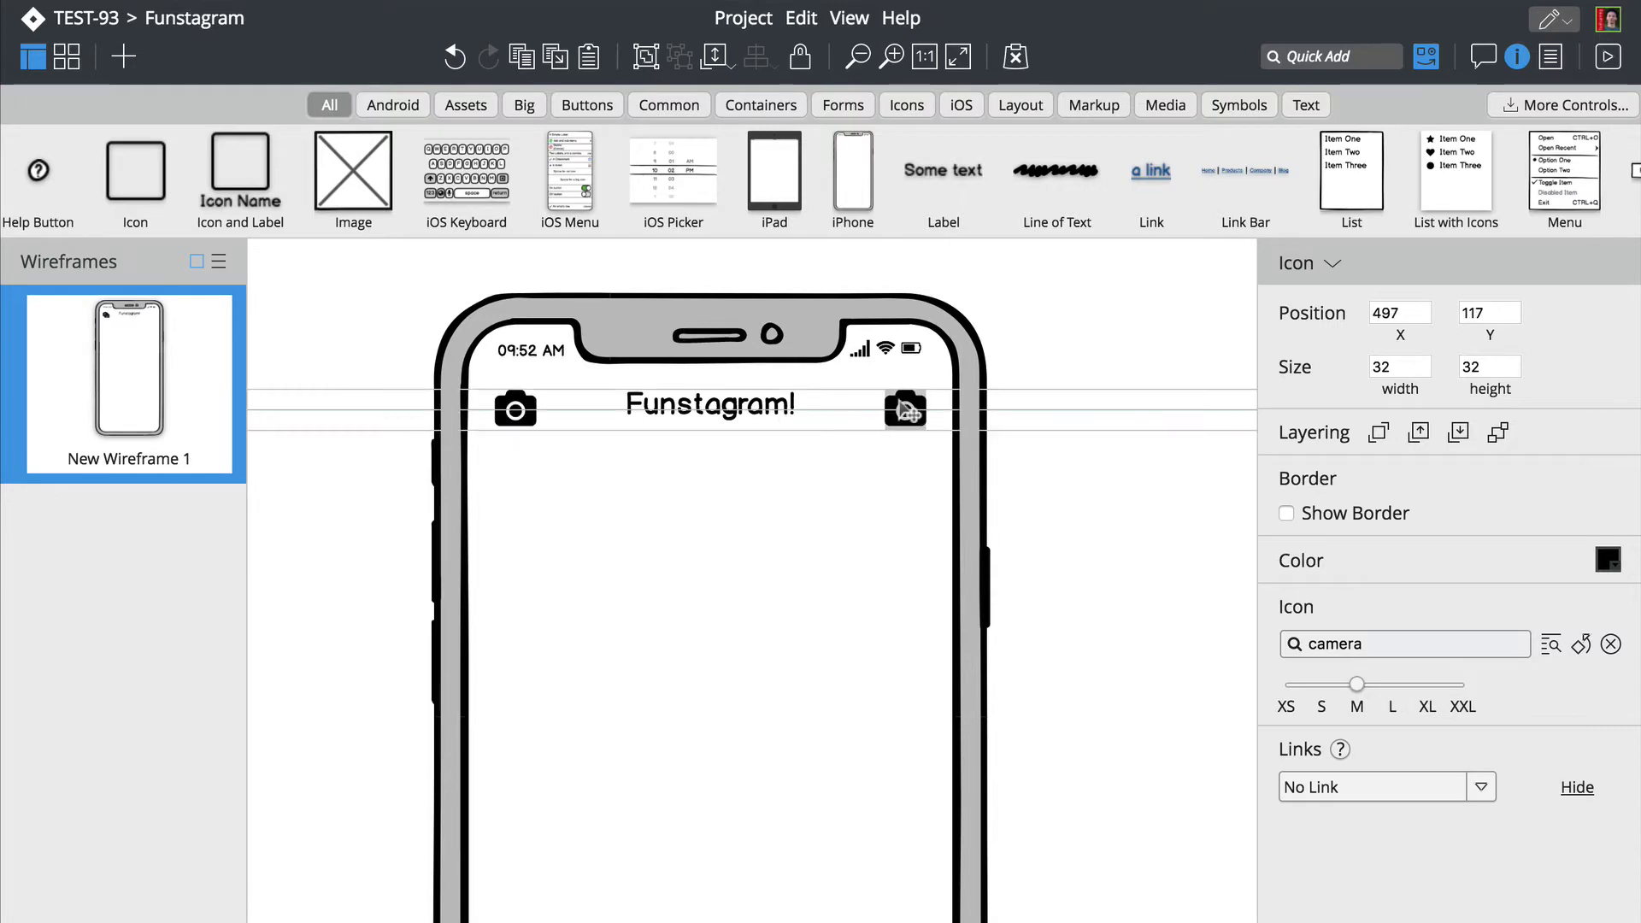
Step: Make the right-hand header icon a paper plane and draw a box below the header
click(1343, 643)
text(sen)
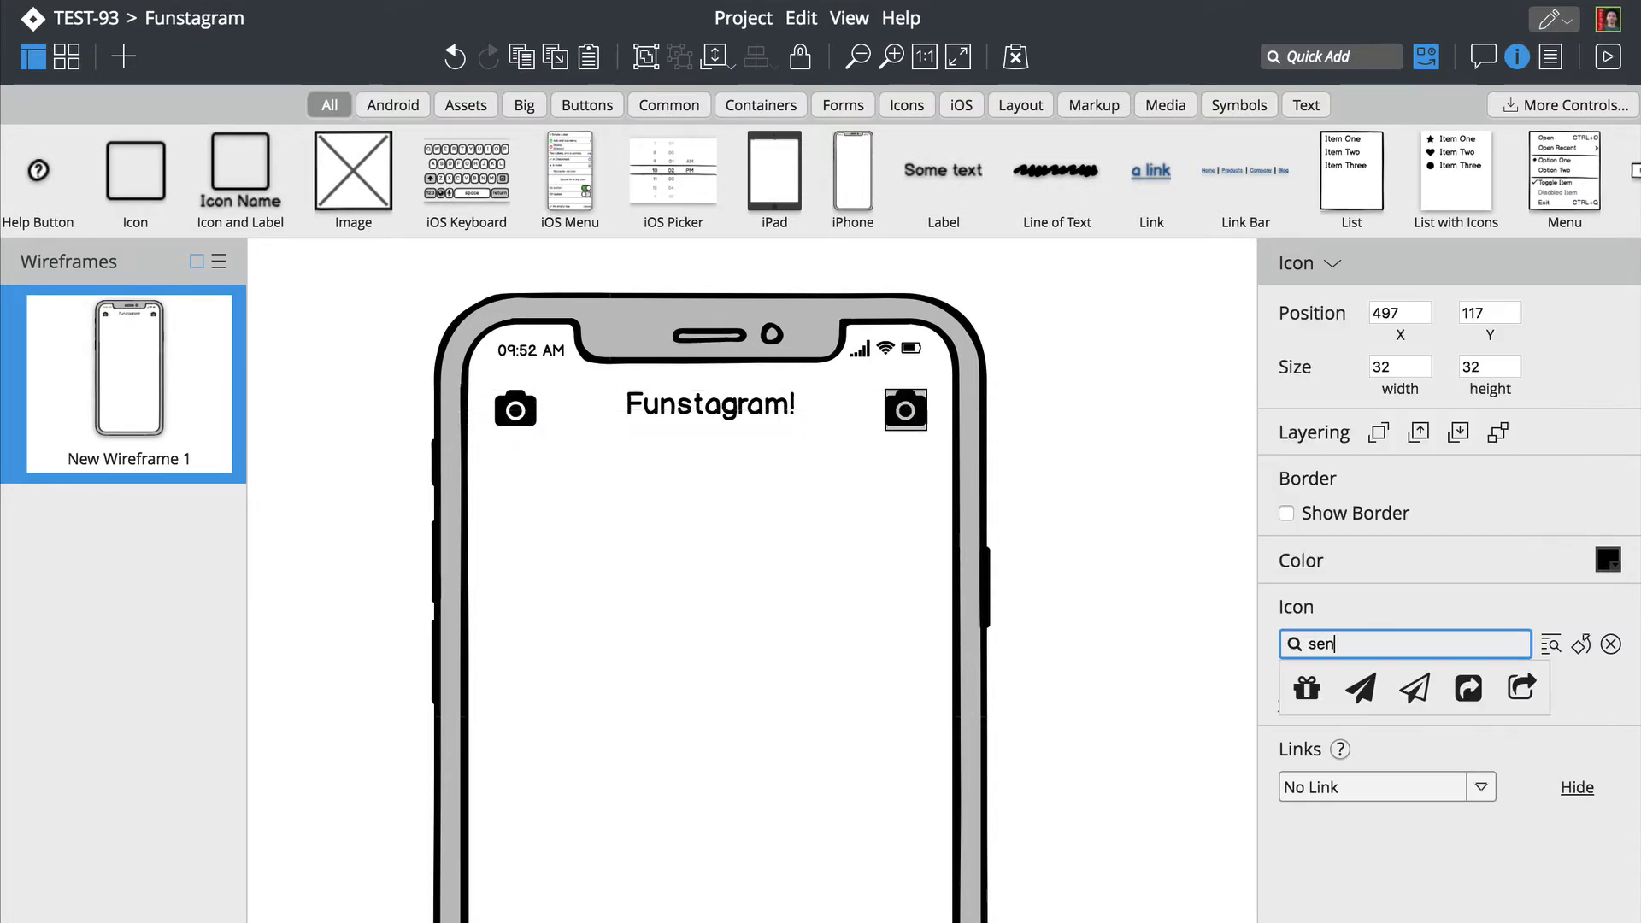
click(1414, 686)
click(1166, 598)
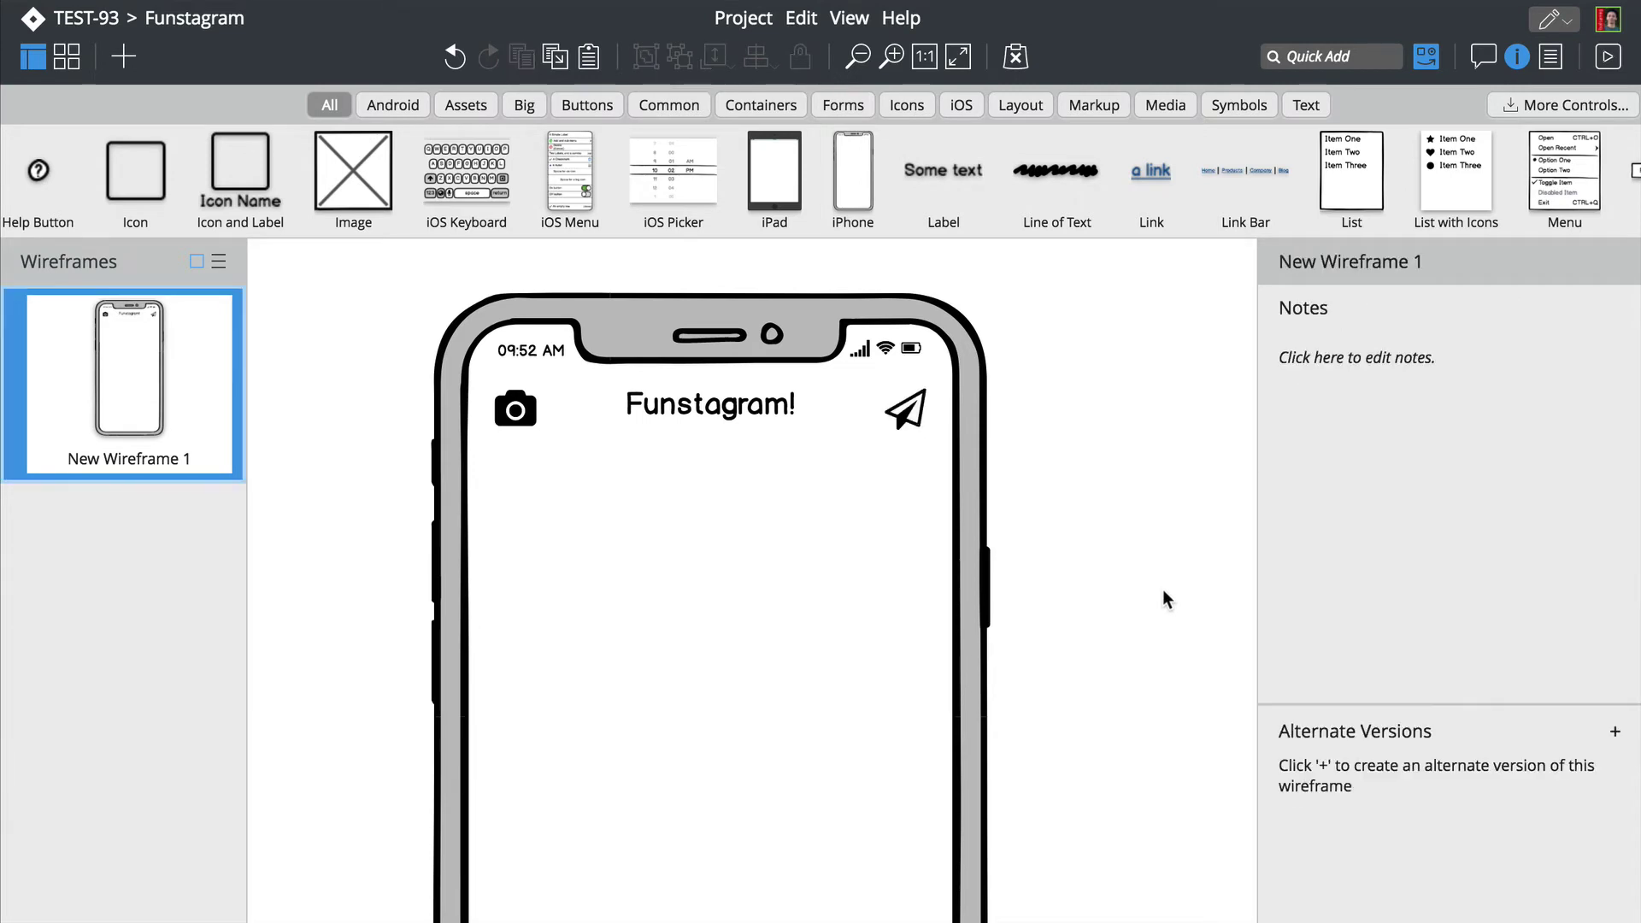
mouse_move(475, 463)
mouse_down()
mouse_move(732, 579)
mouse_move(956, 607)
mouse_up()
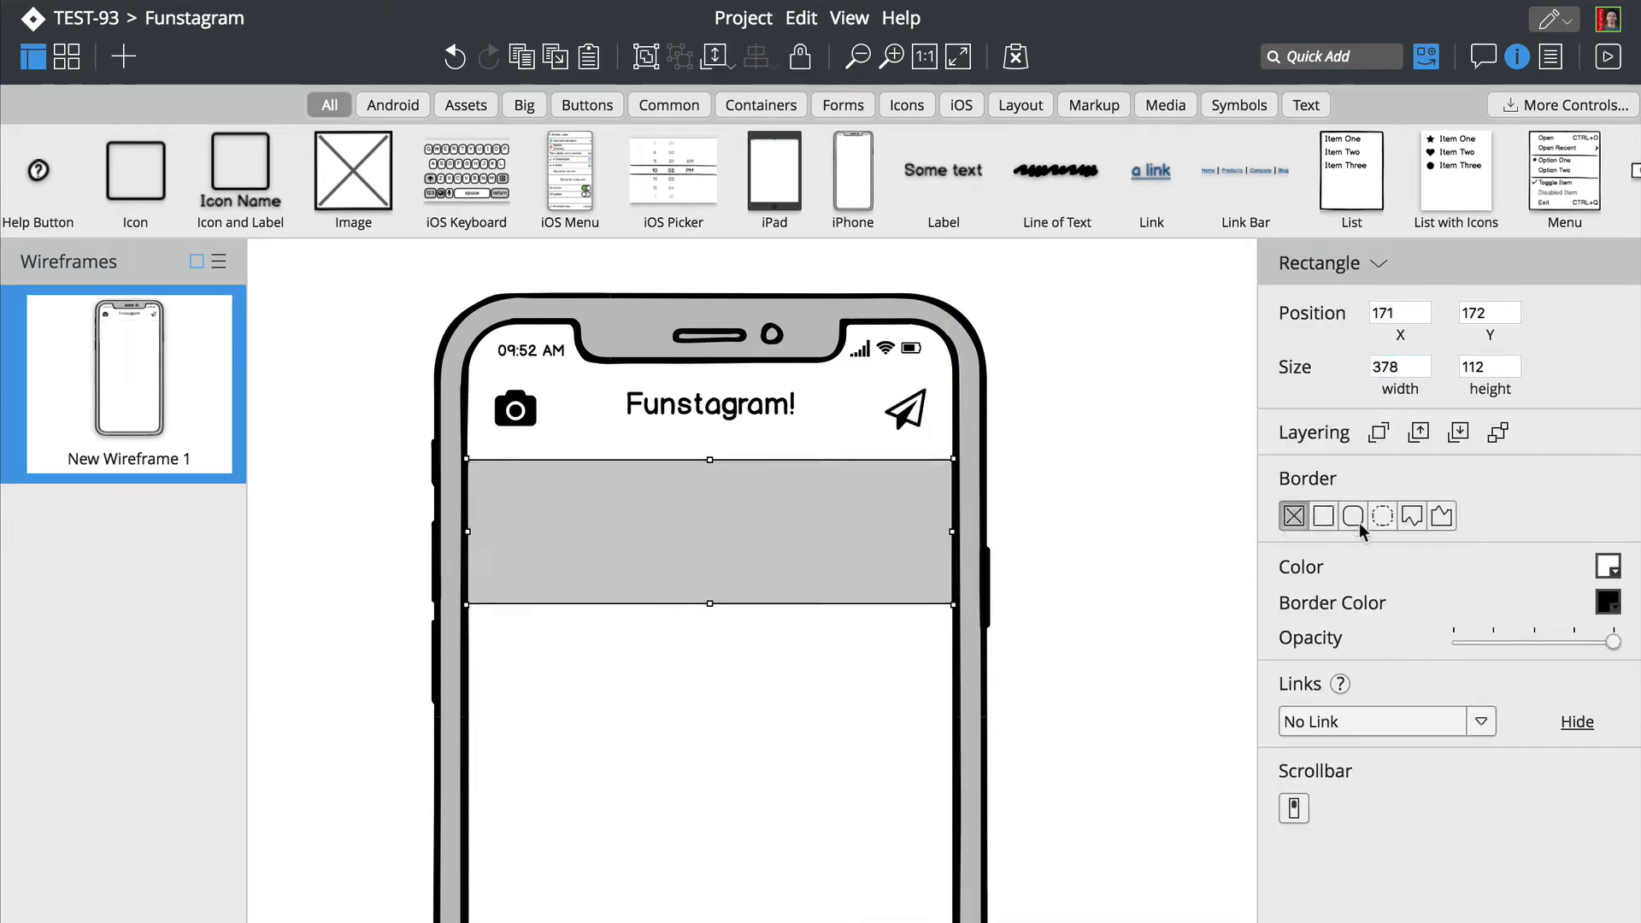
Step: Fill the box light grey and add a row of User Circle avatars with labels across it
click(1606, 567)
click(1596, 624)
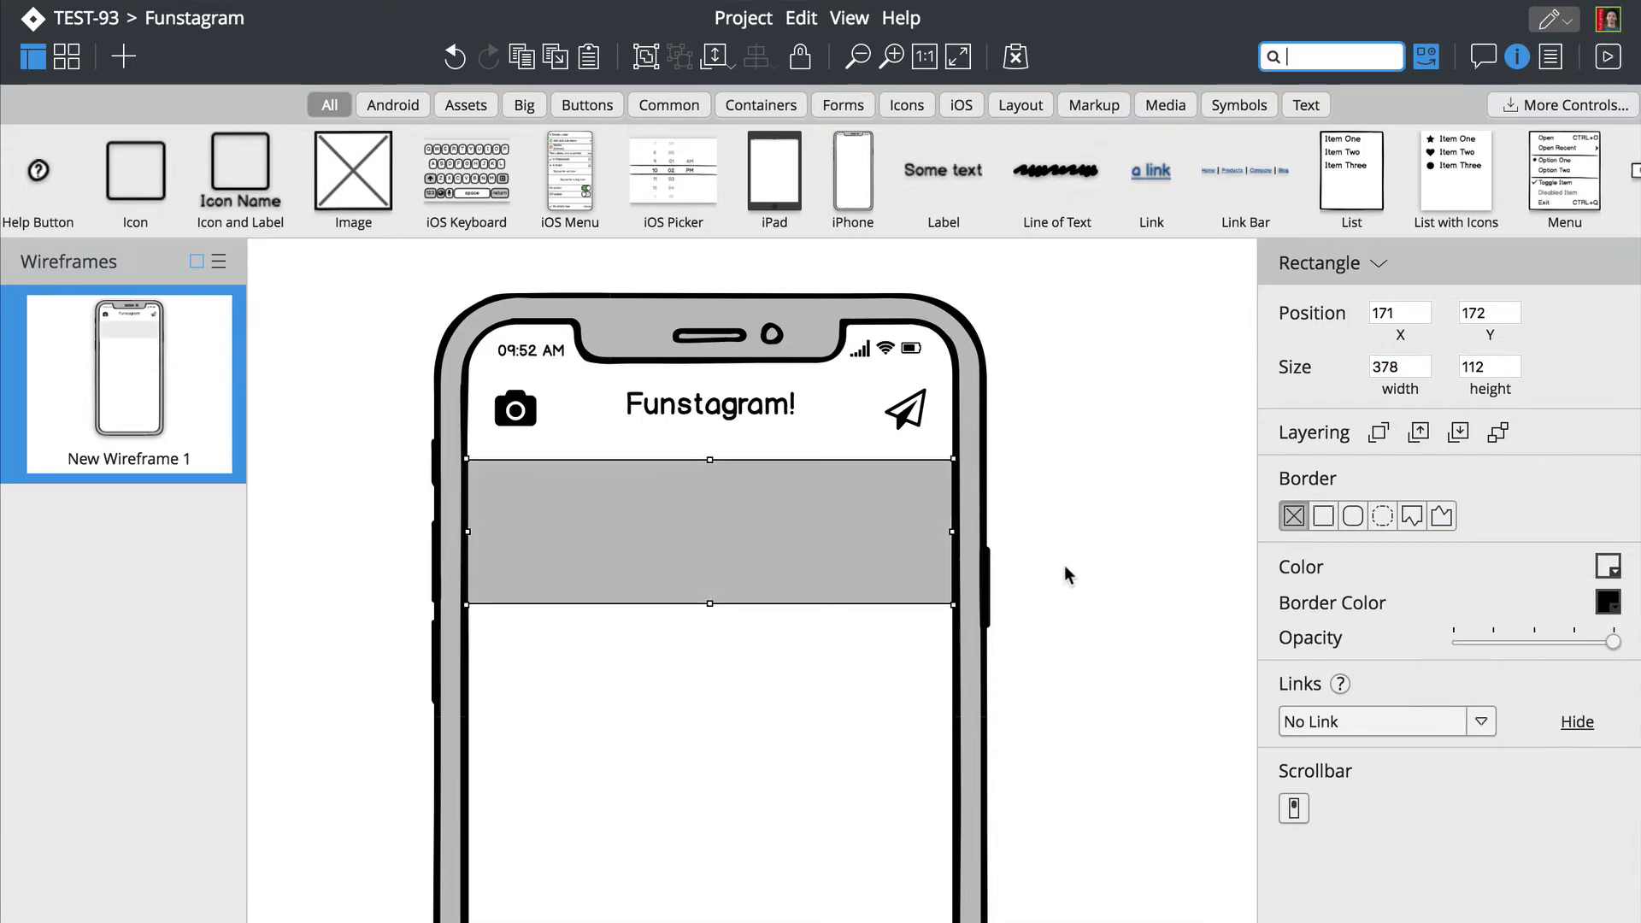
text(icon)
key(Down)
key(Return)
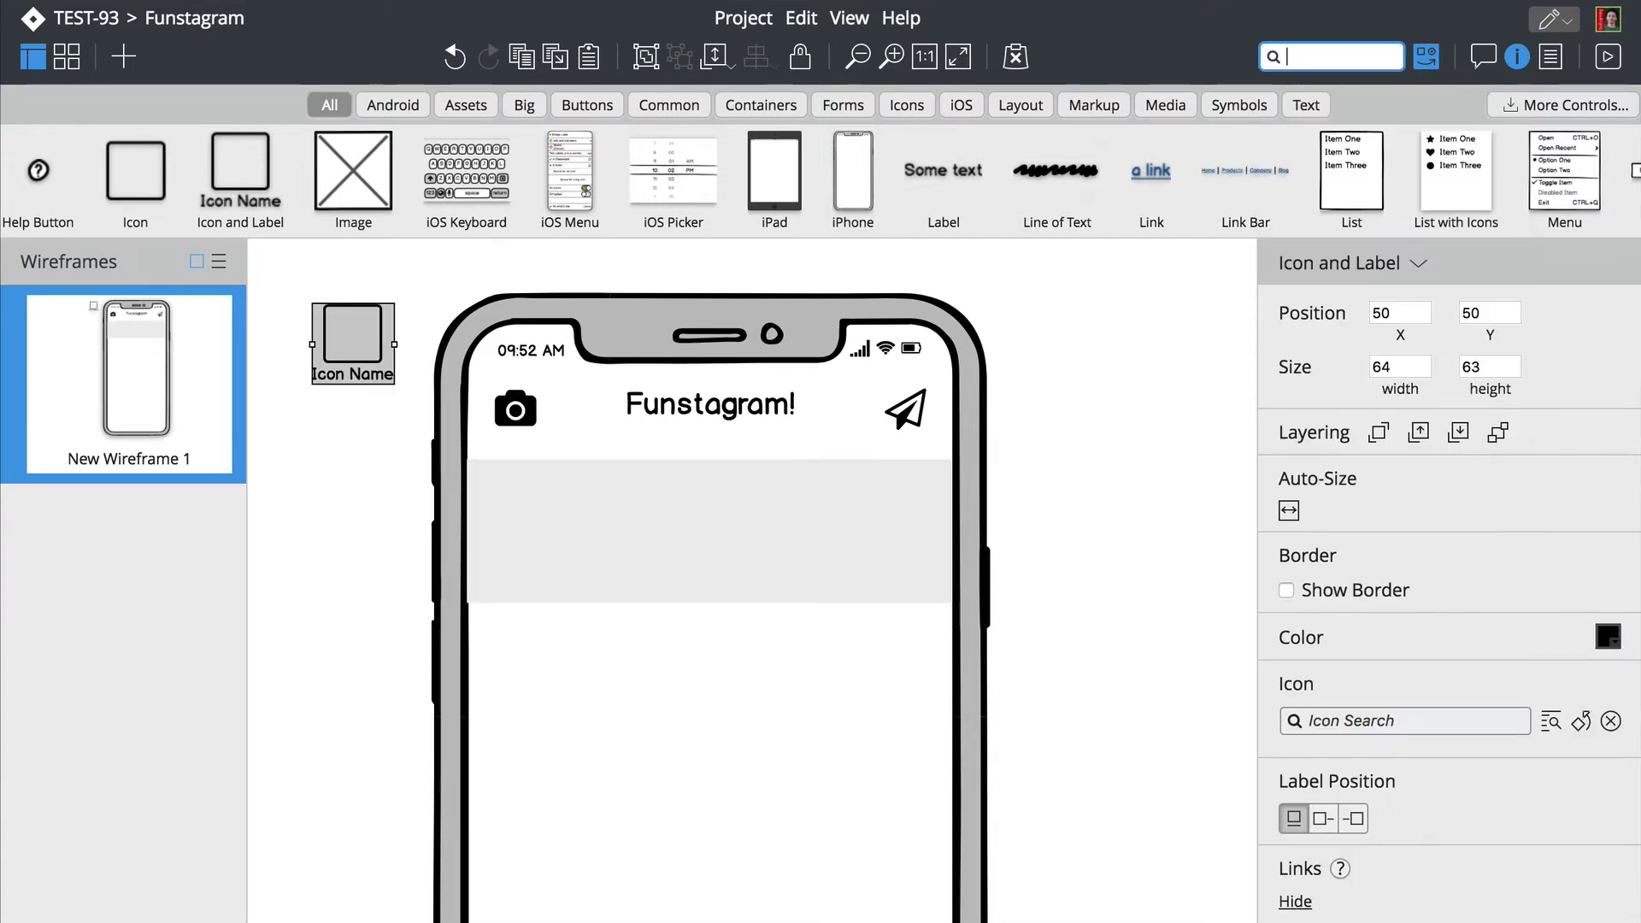
click(1348, 720)
text(user)
click(1362, 812)
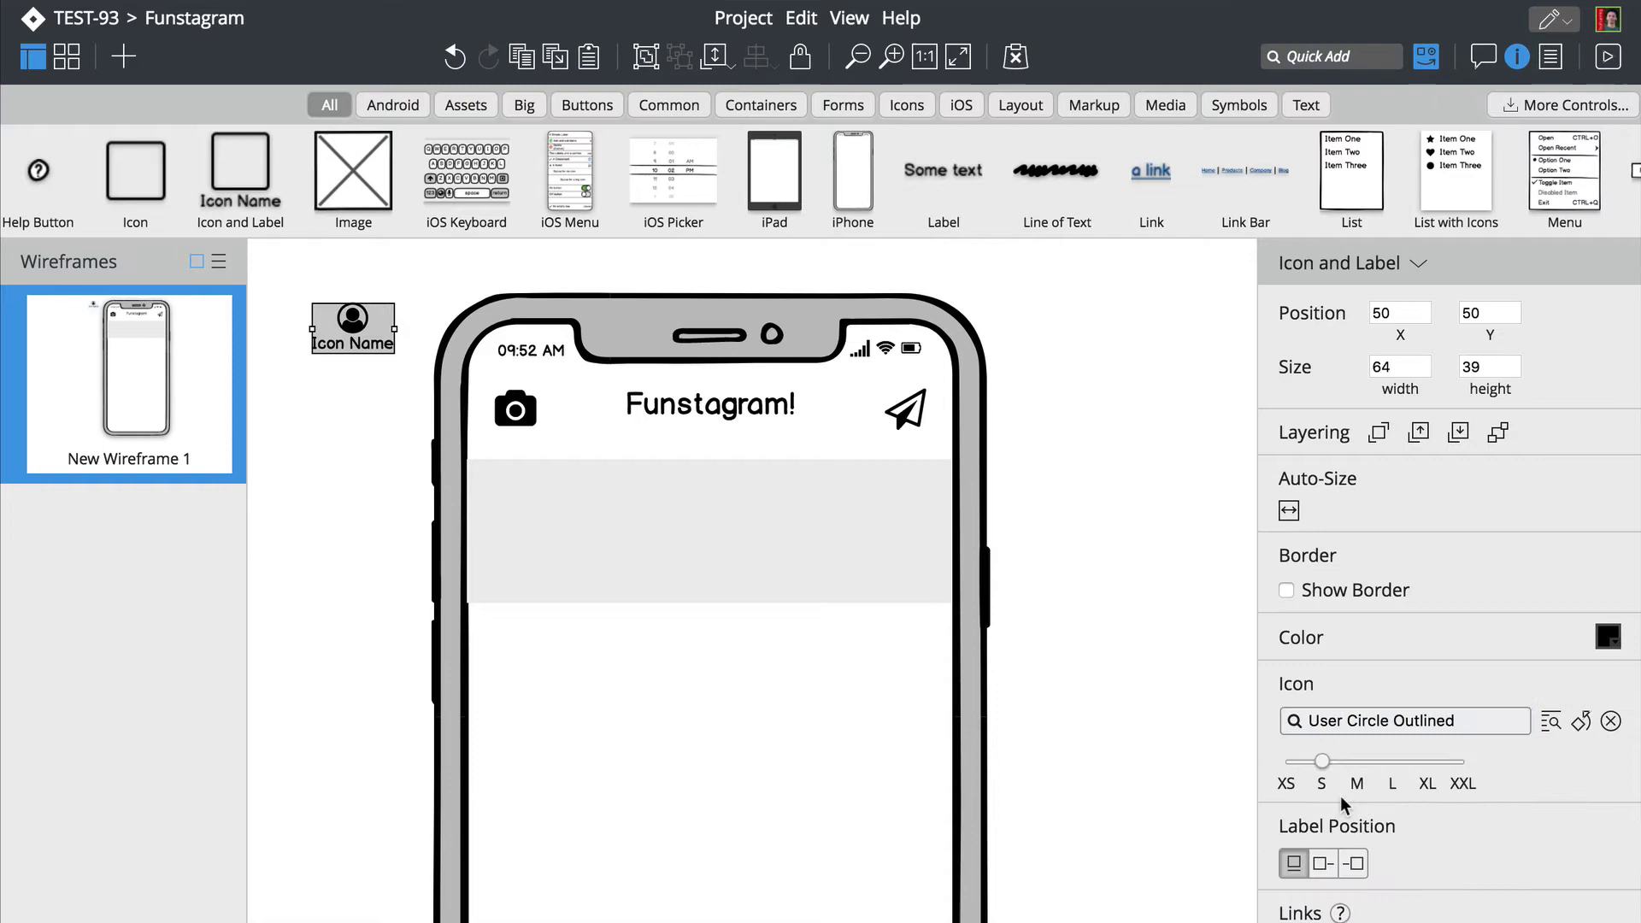
drag(364, 368, 642, 537)
key(ctrl+d)
key(ctrl+d)
key(ctrl+d)
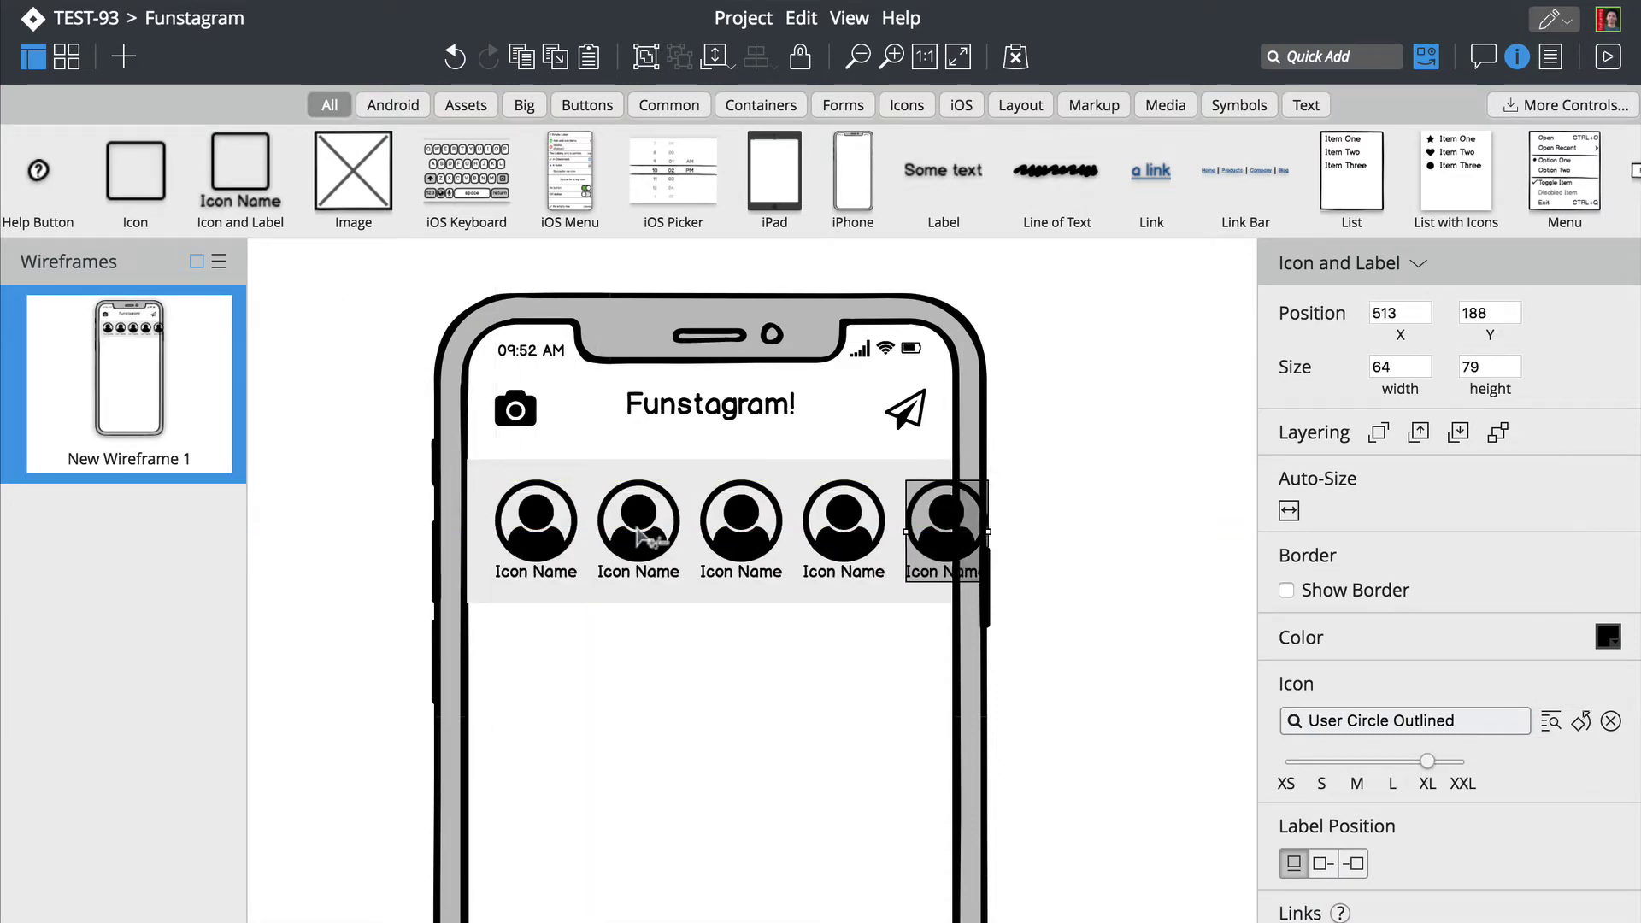
Step: Label the first avatar 'You' and the other four with friends' names
click(539, 577)
double_click(537, 577)
text(You)
key(Return)
click(612, 564)
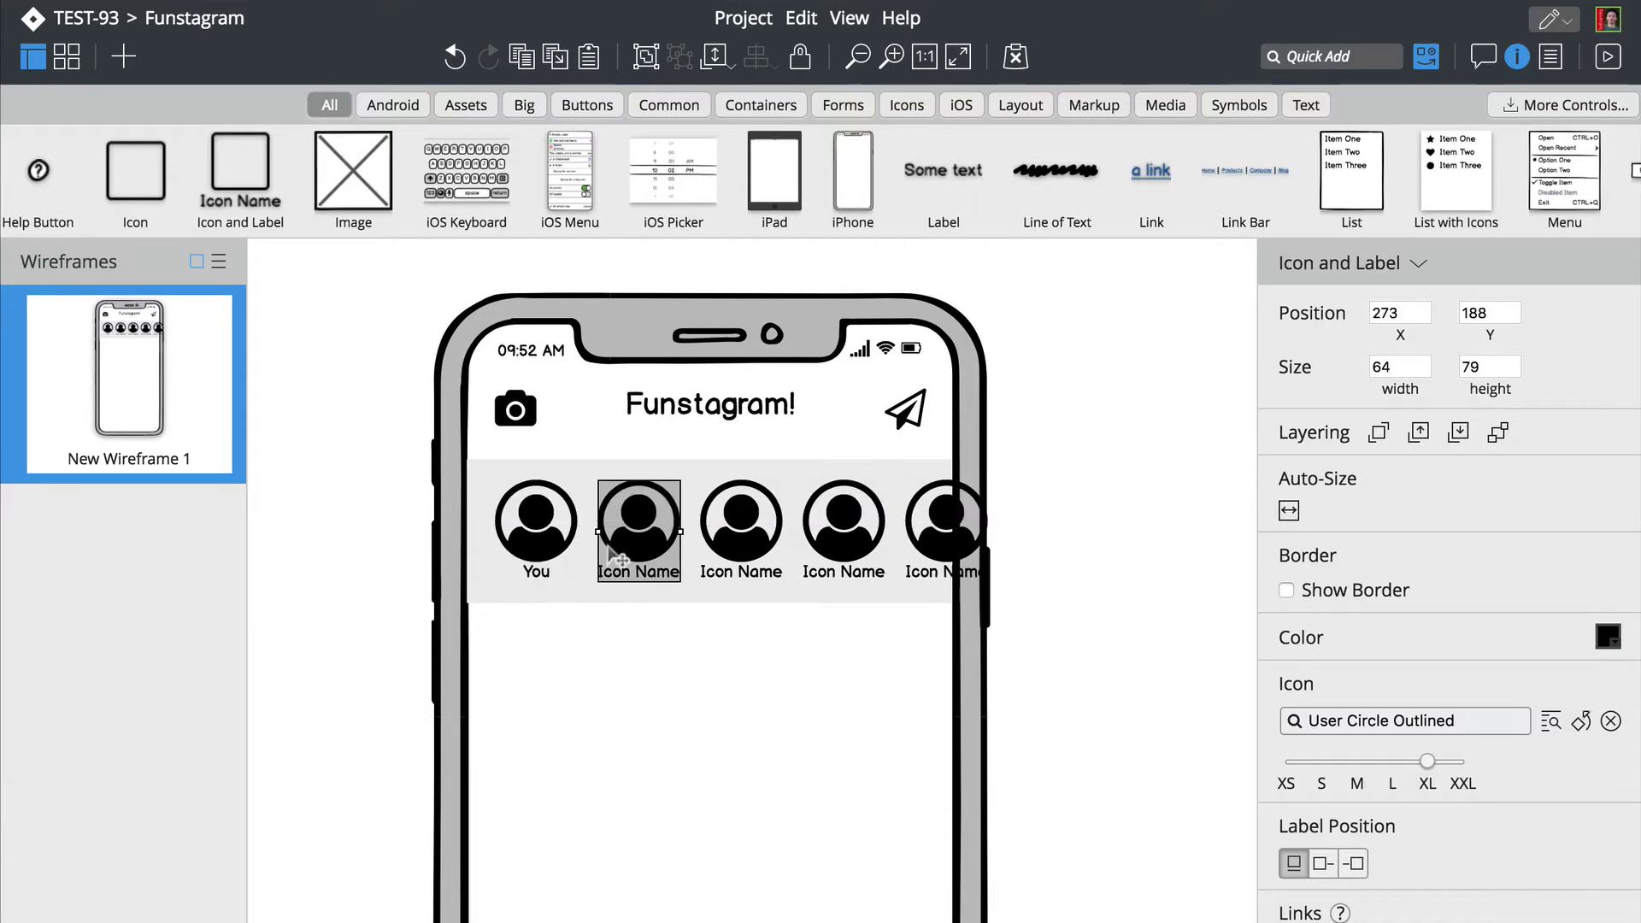
double_click(610, 556)
text(Brendan)
key(Return)
click(733, 551)
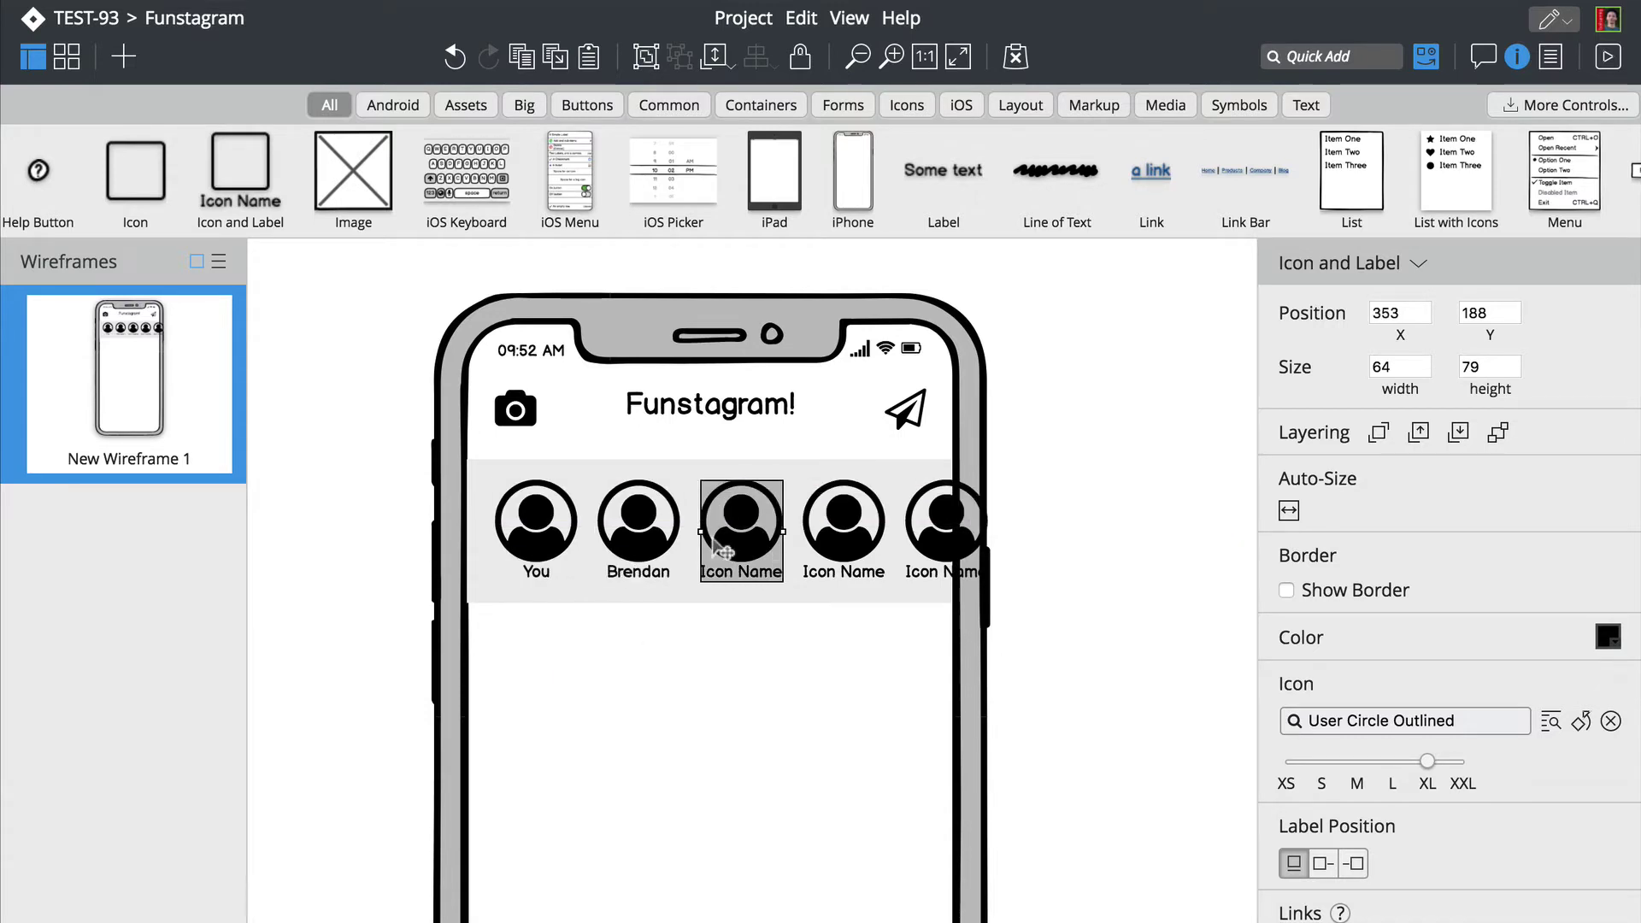
double_click(733, 551)
text(Anna)
key(Return)
double_click(846, 551)
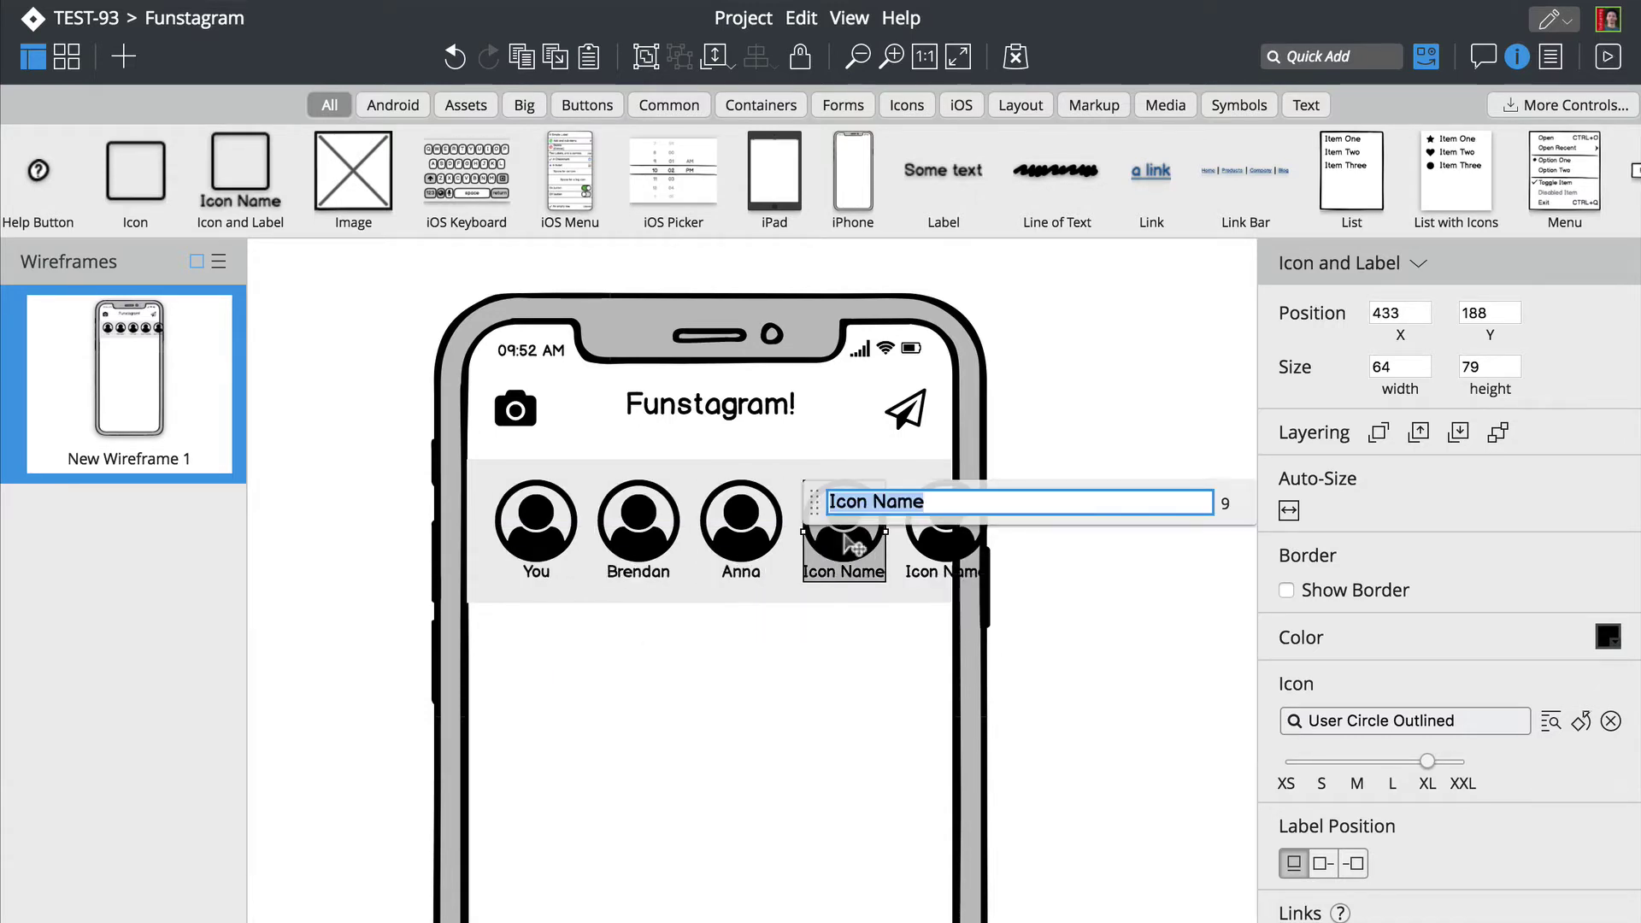
text(Peldi)
key(Return)
click(947, 547)
double_click(947, 547)
text(Va)
key(Return)
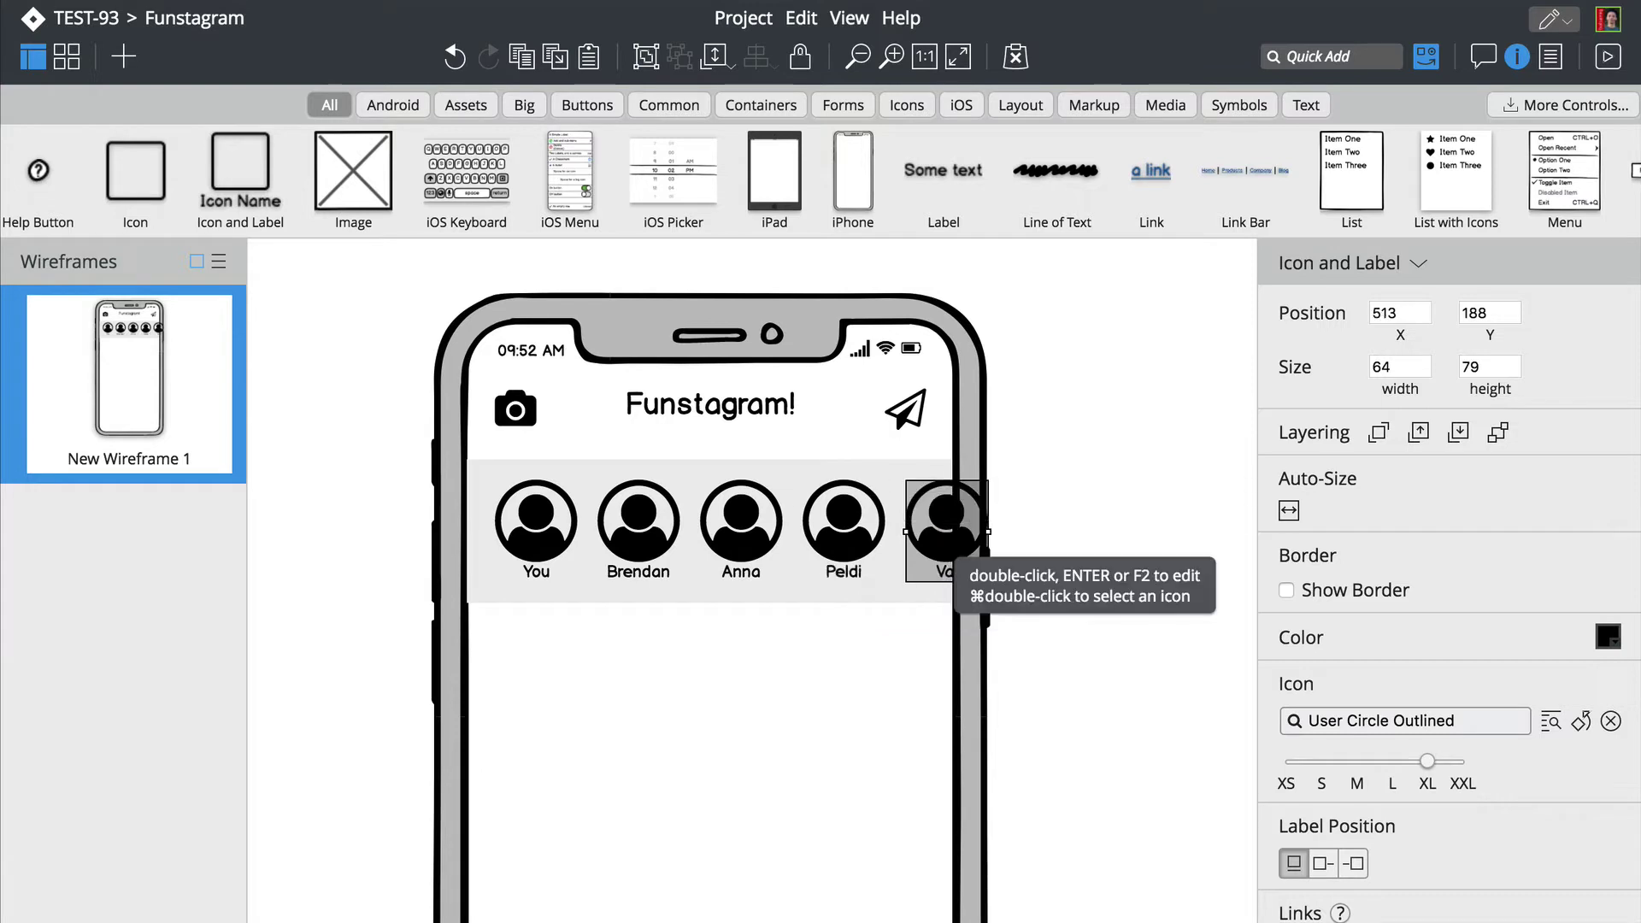
click(1034, 525)
Step: Insert a circle shape onto the wireframe
key(slash)
text(sha)
key(Return)
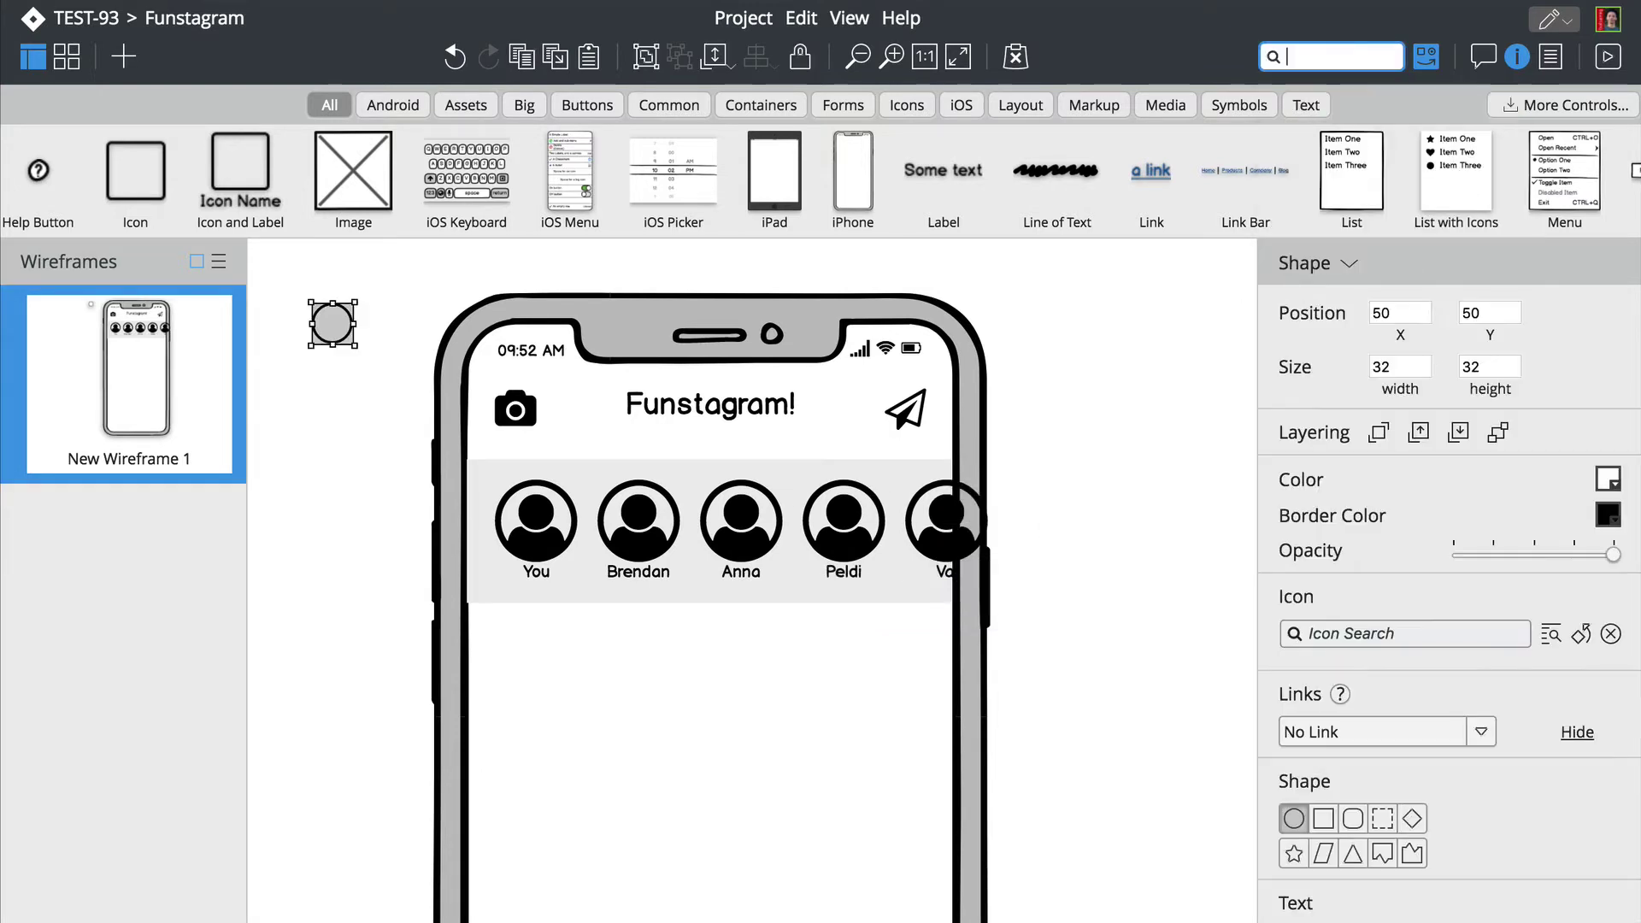
Step: Turn the circle into a transparent red ring around the second avatar and copy it onto the next avatars
drag(333, 324, 626, 501)
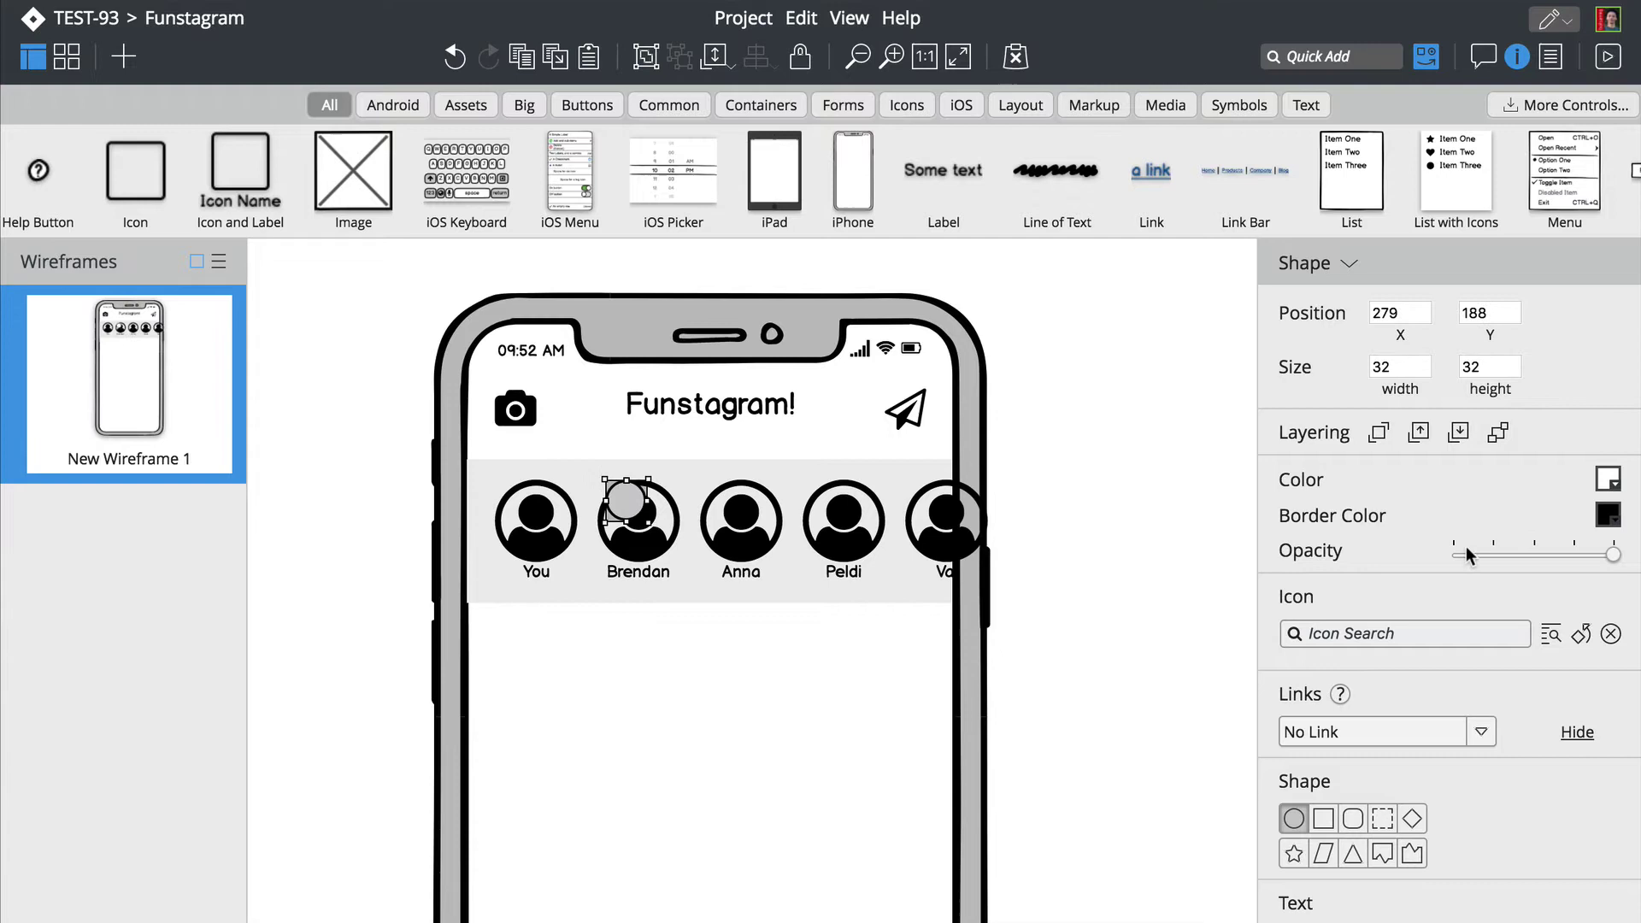
drag(1613, 554, 1450, 554)
click(1607, 513)
click(1447, 608)
drag(647, 522, 771, 556)
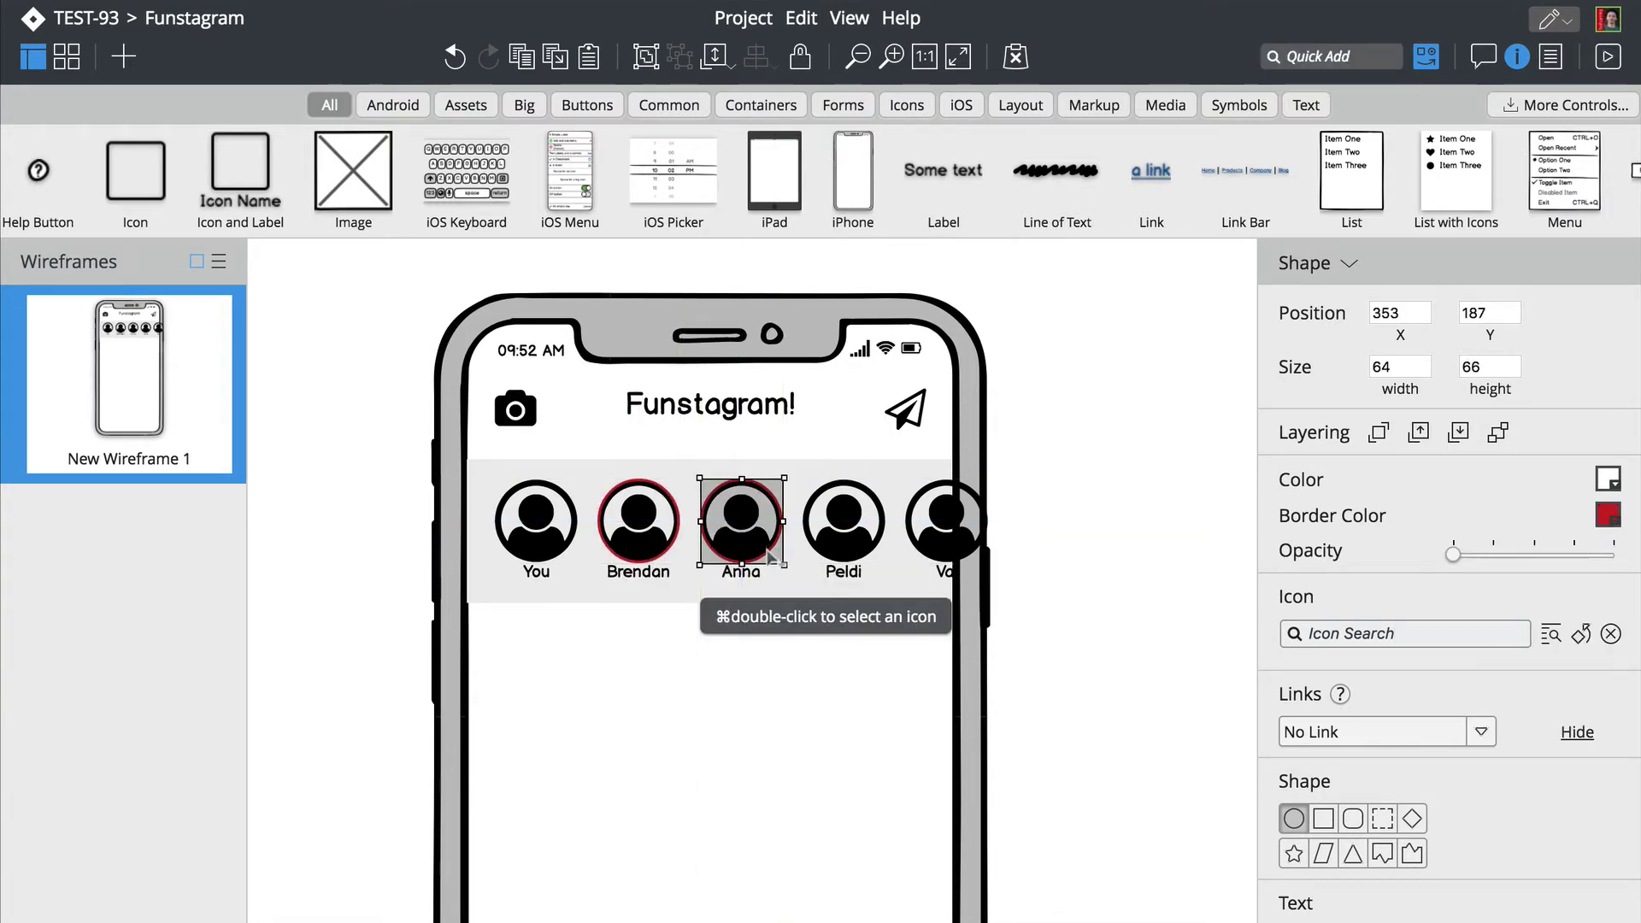
key(super+d)
key(super+d)
Step: Group the last ring with its avatar and crop it at the phone's right edge
drag(1009, 590, 897, 469)
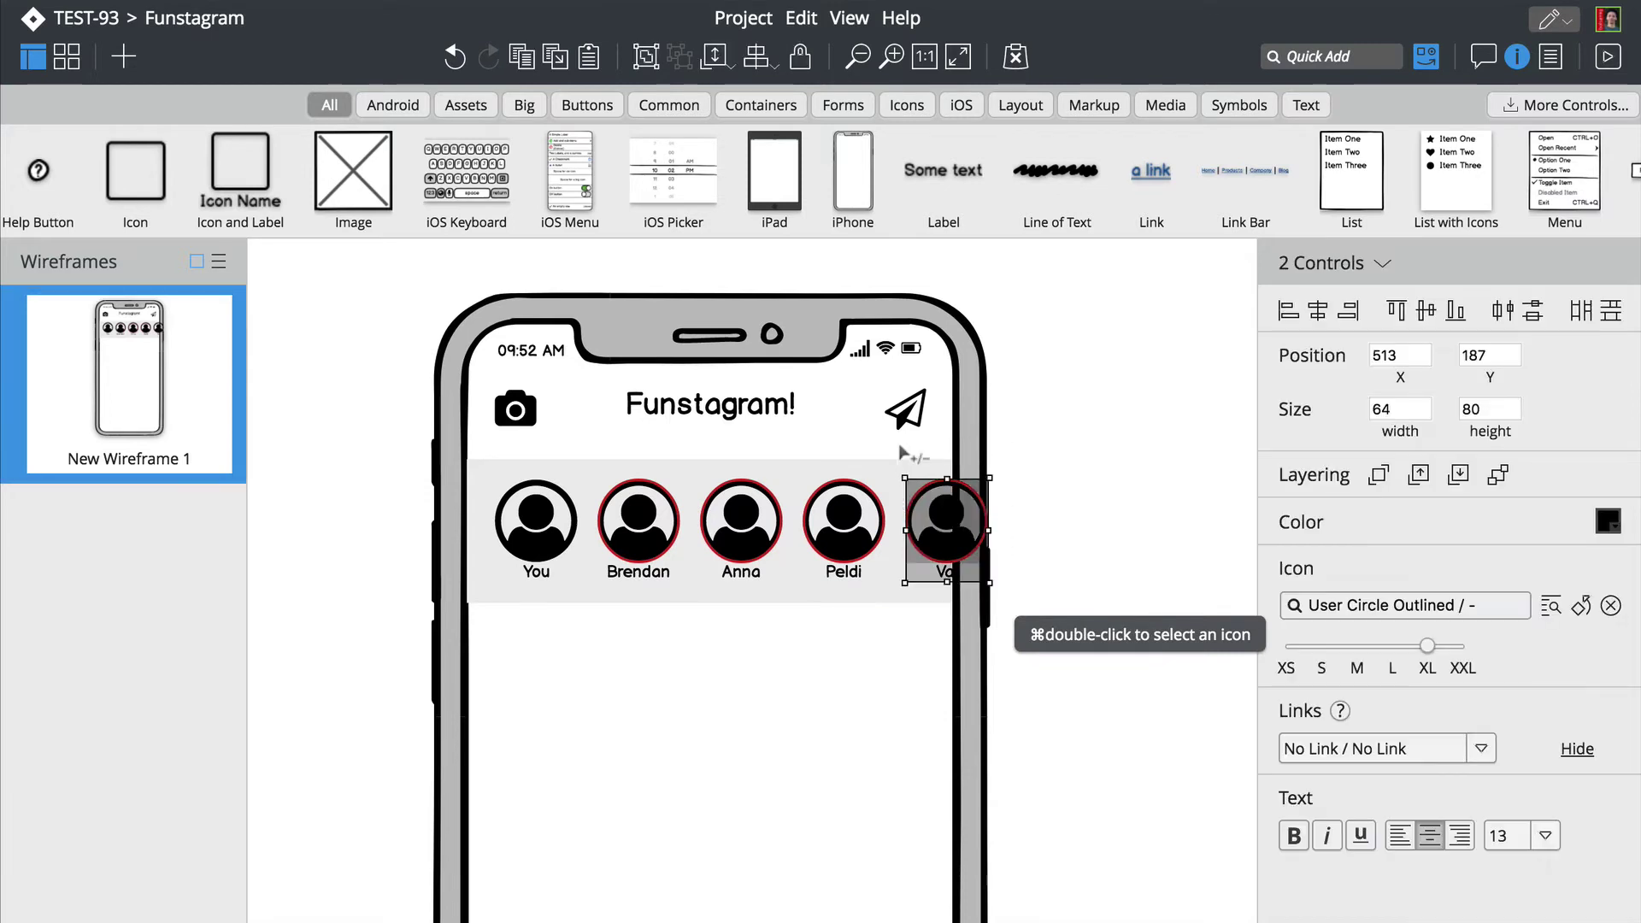
key(super+g)
click(1288, 510)
drag(989, 582, 948, 601)
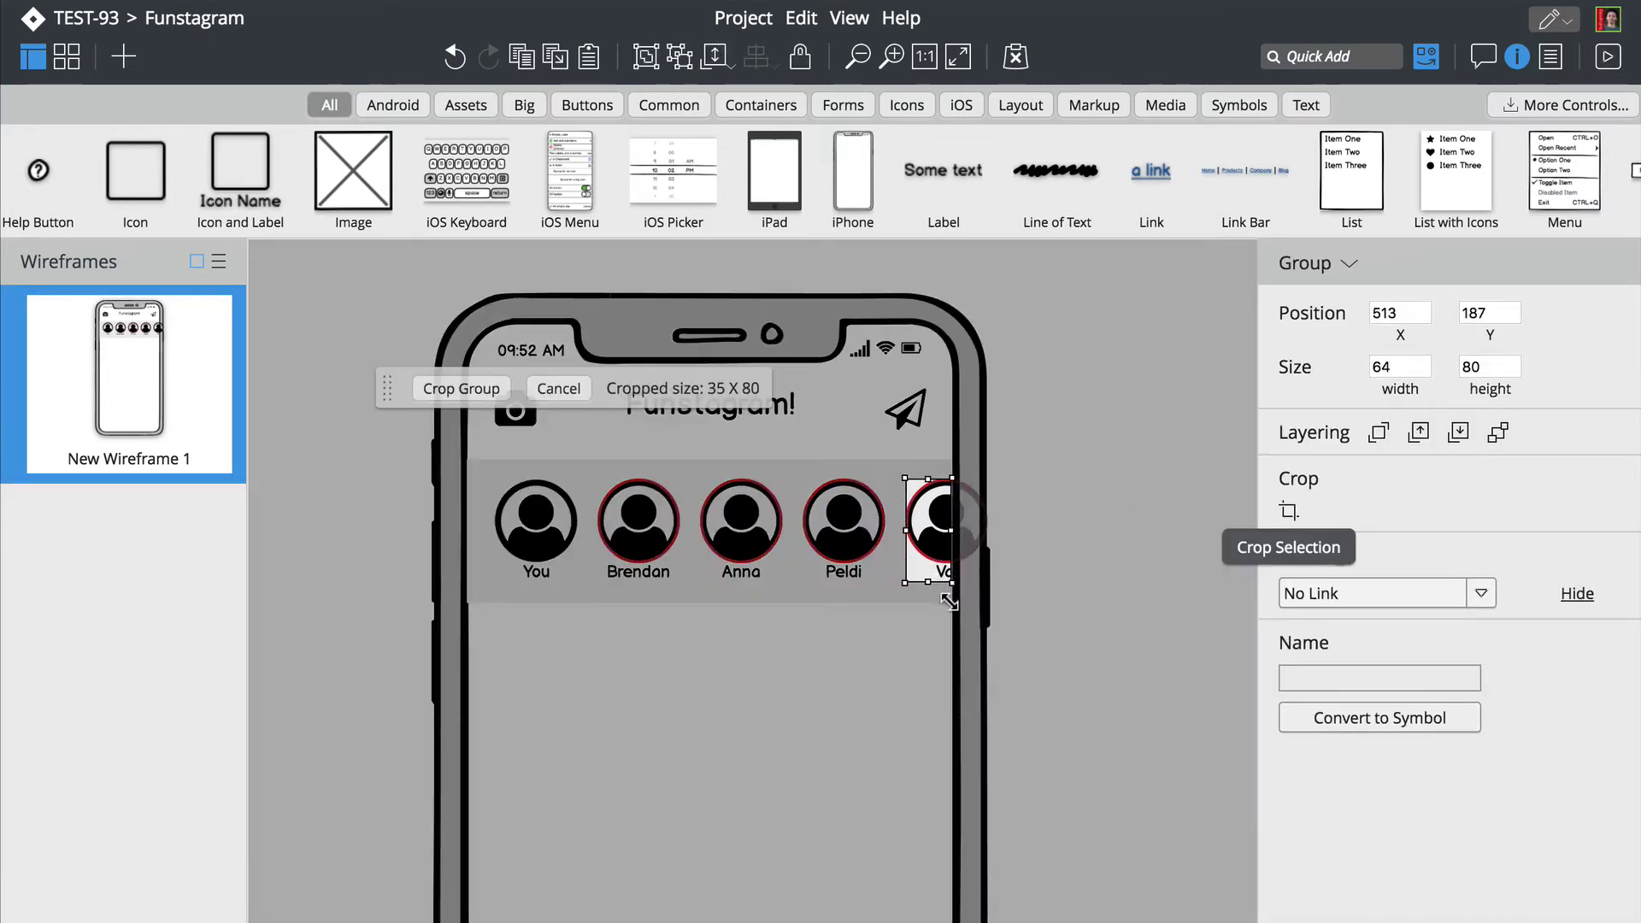
key(Return)
click(1073, 366)
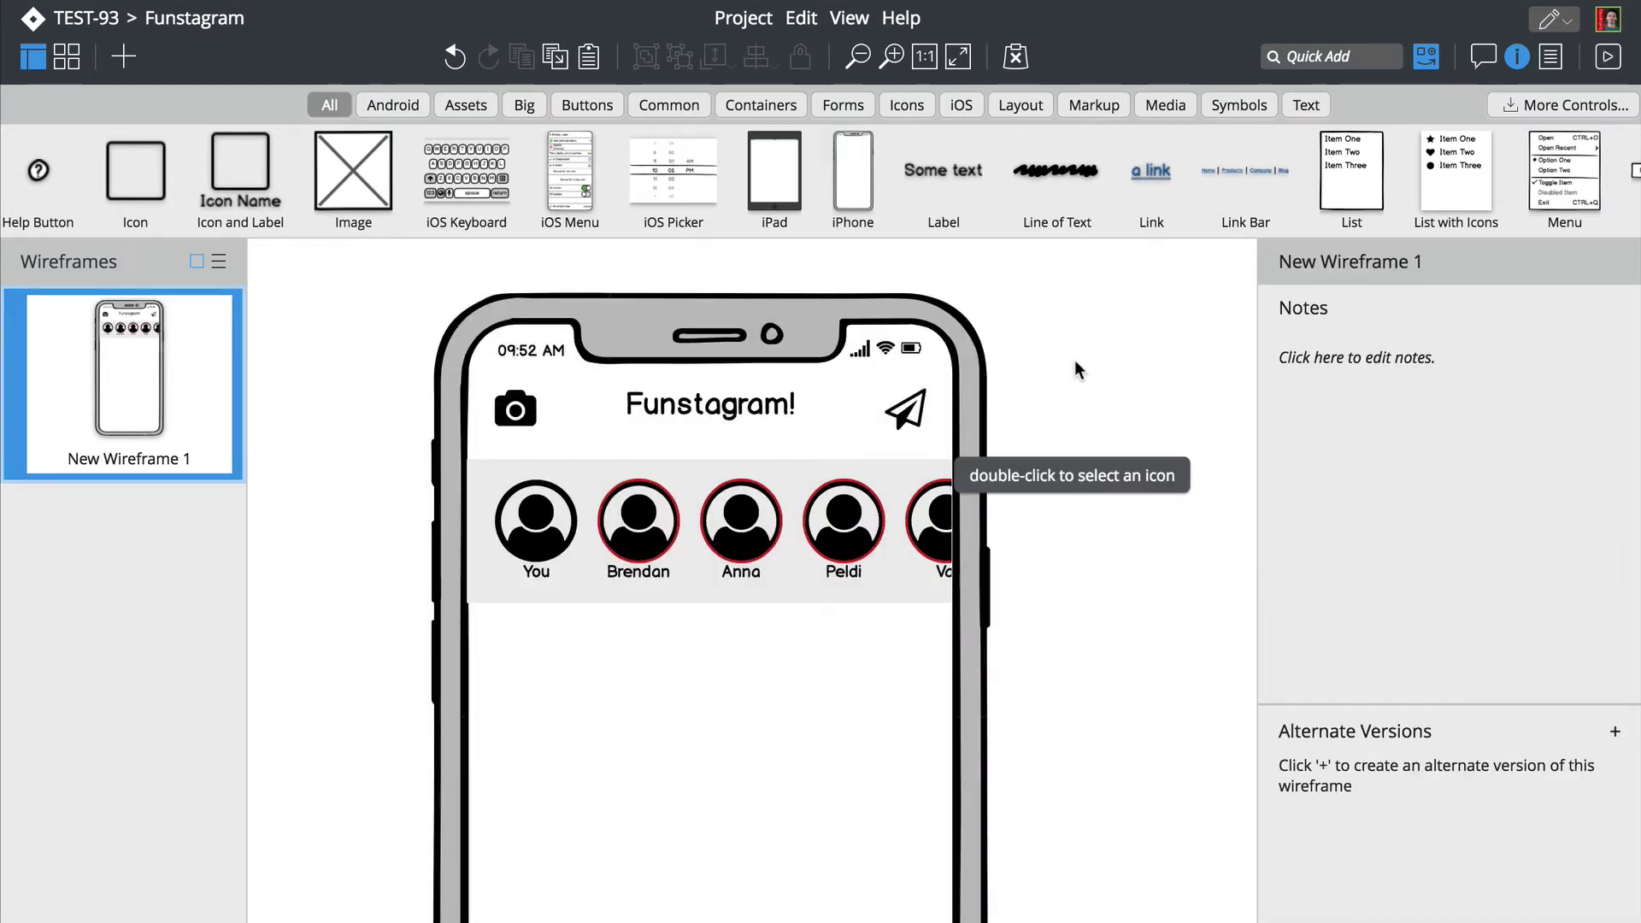
Step: Add a 'Stories' label onto the stories bar
click(1425, 57)
click(1313, 56)
text(label)
key(Return)
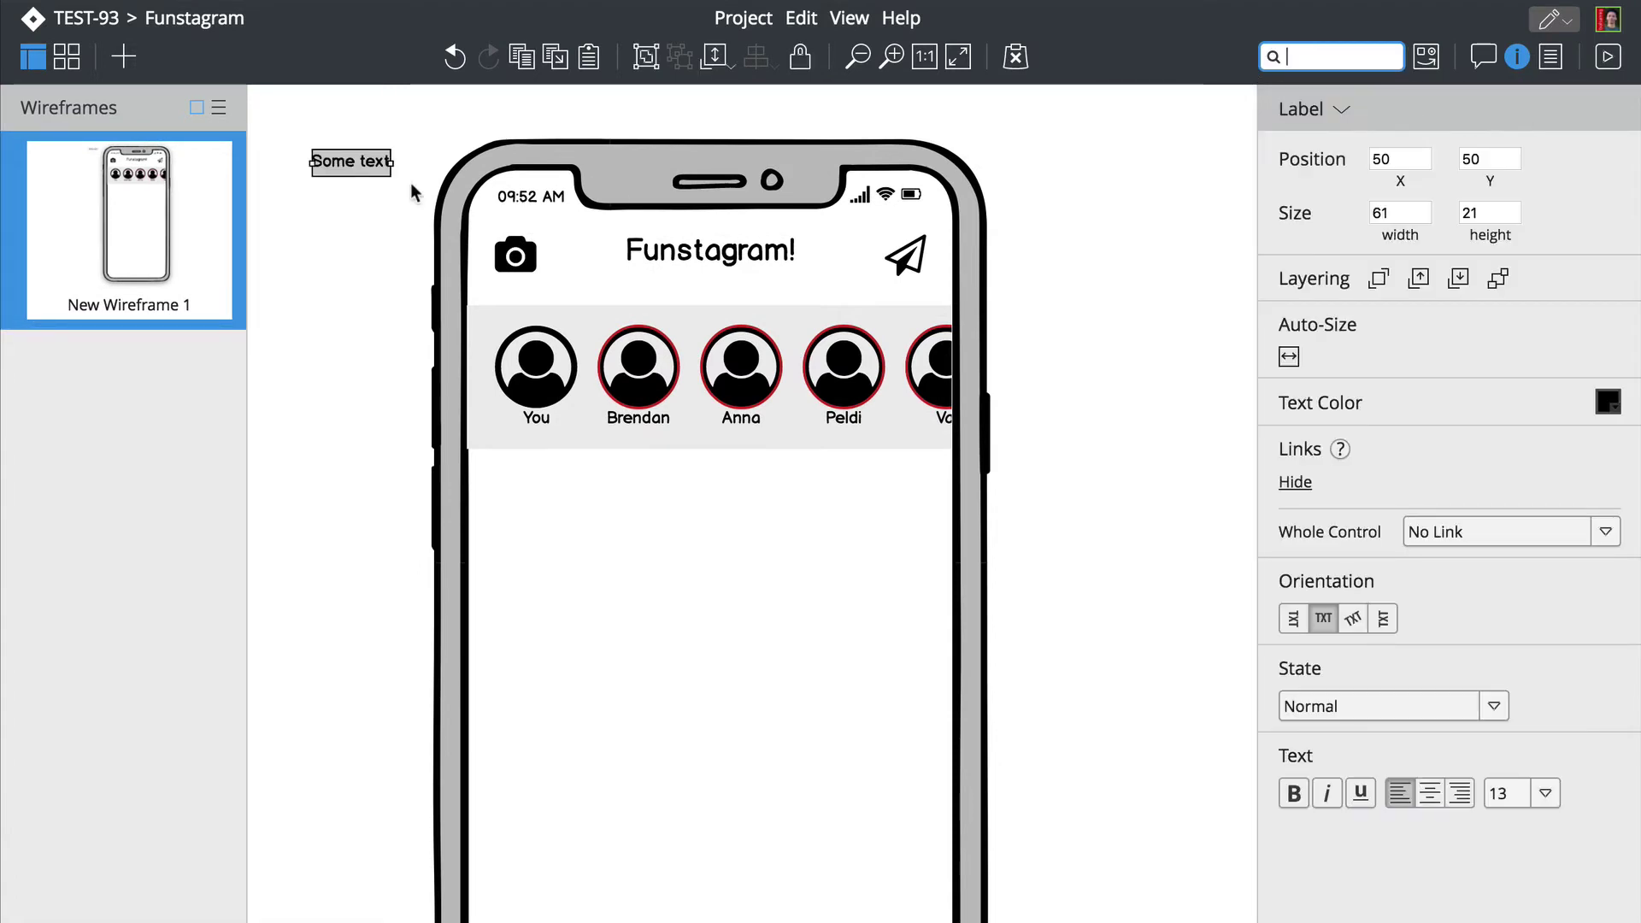
double_click(365, 167)
text(Stories)
key(Return)
drag(348, 171, 505, 329)
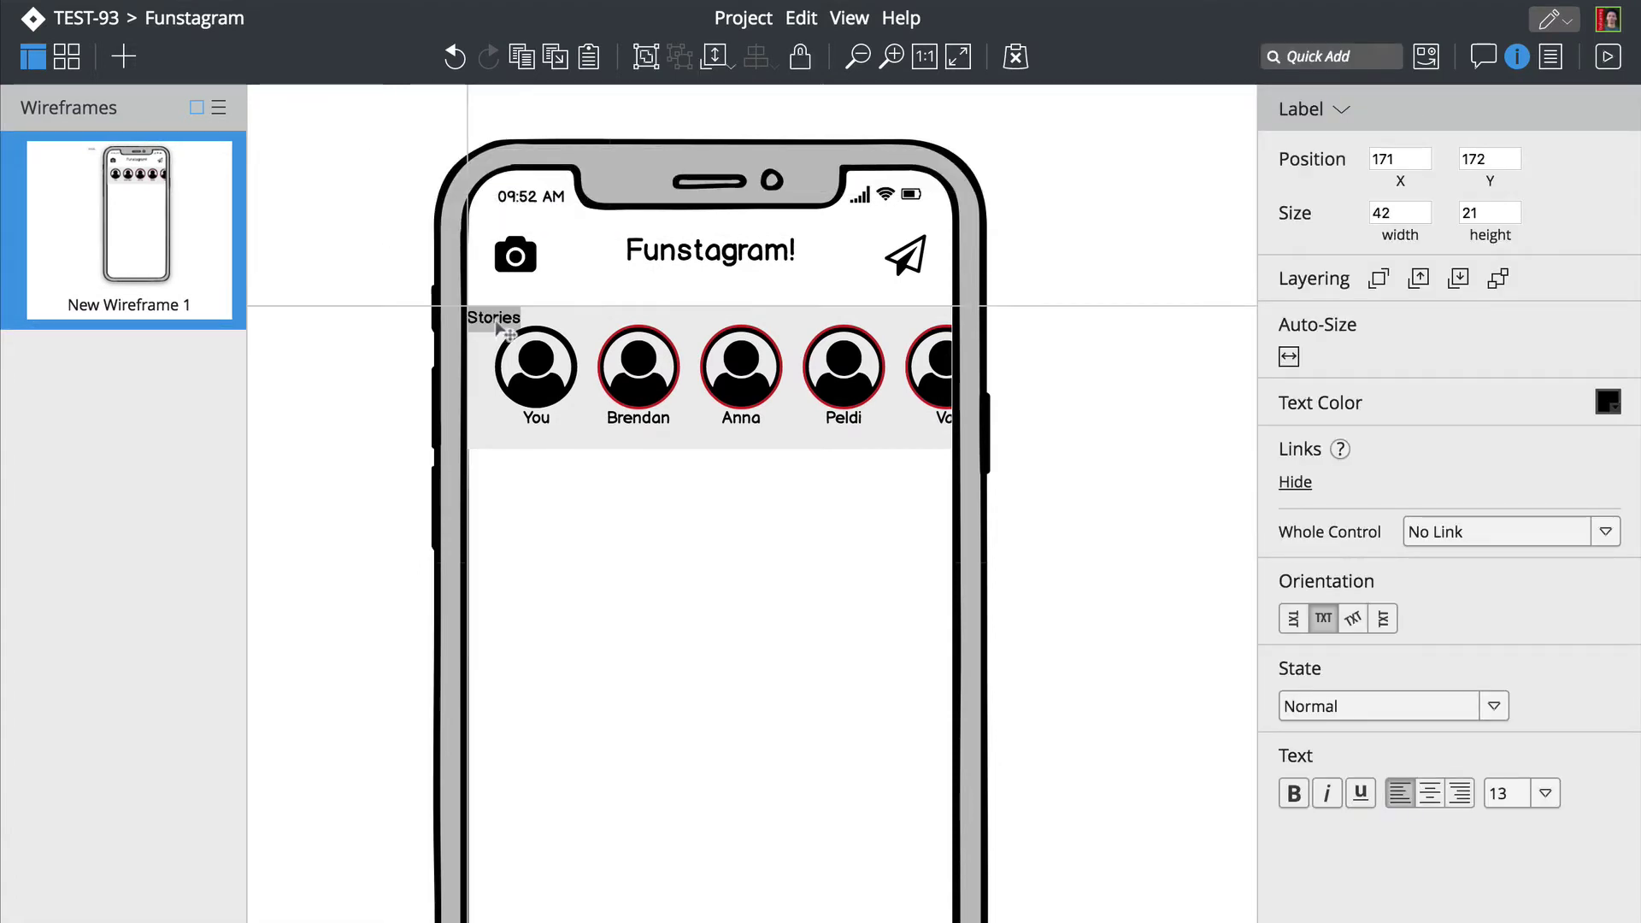
click(348, 322)
click(752, 413)
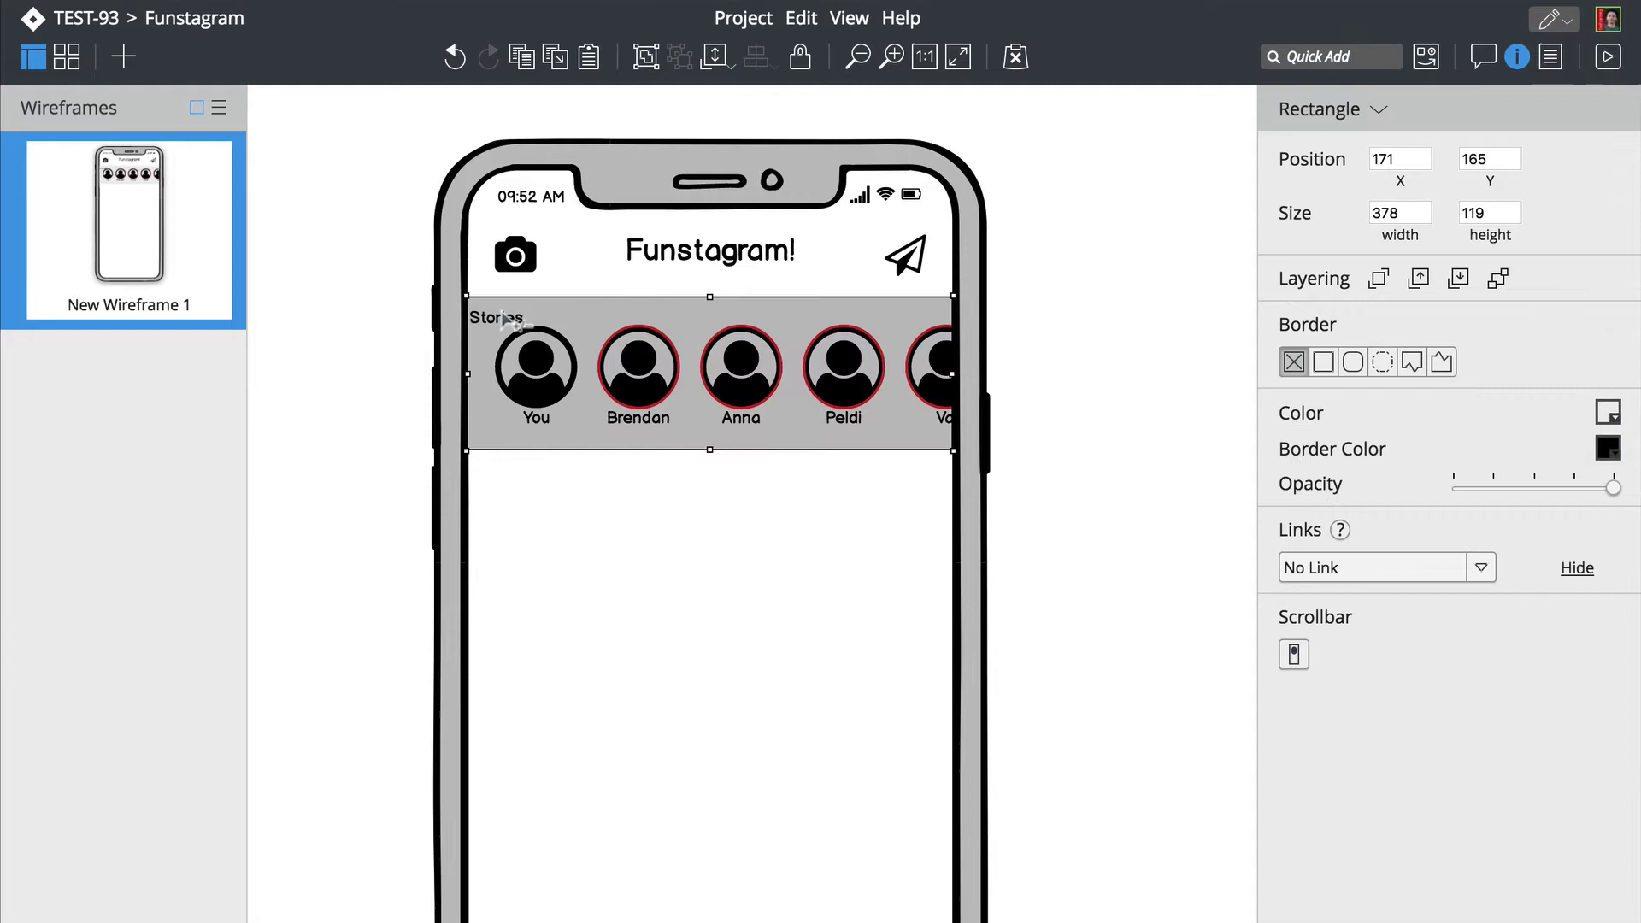
key(Escape)
Step: Add a User Circle icon-and-label row below the stories bar, labelled with the poster's name
click(1325, 53)
text(ico)
key(Down)
key(Return)
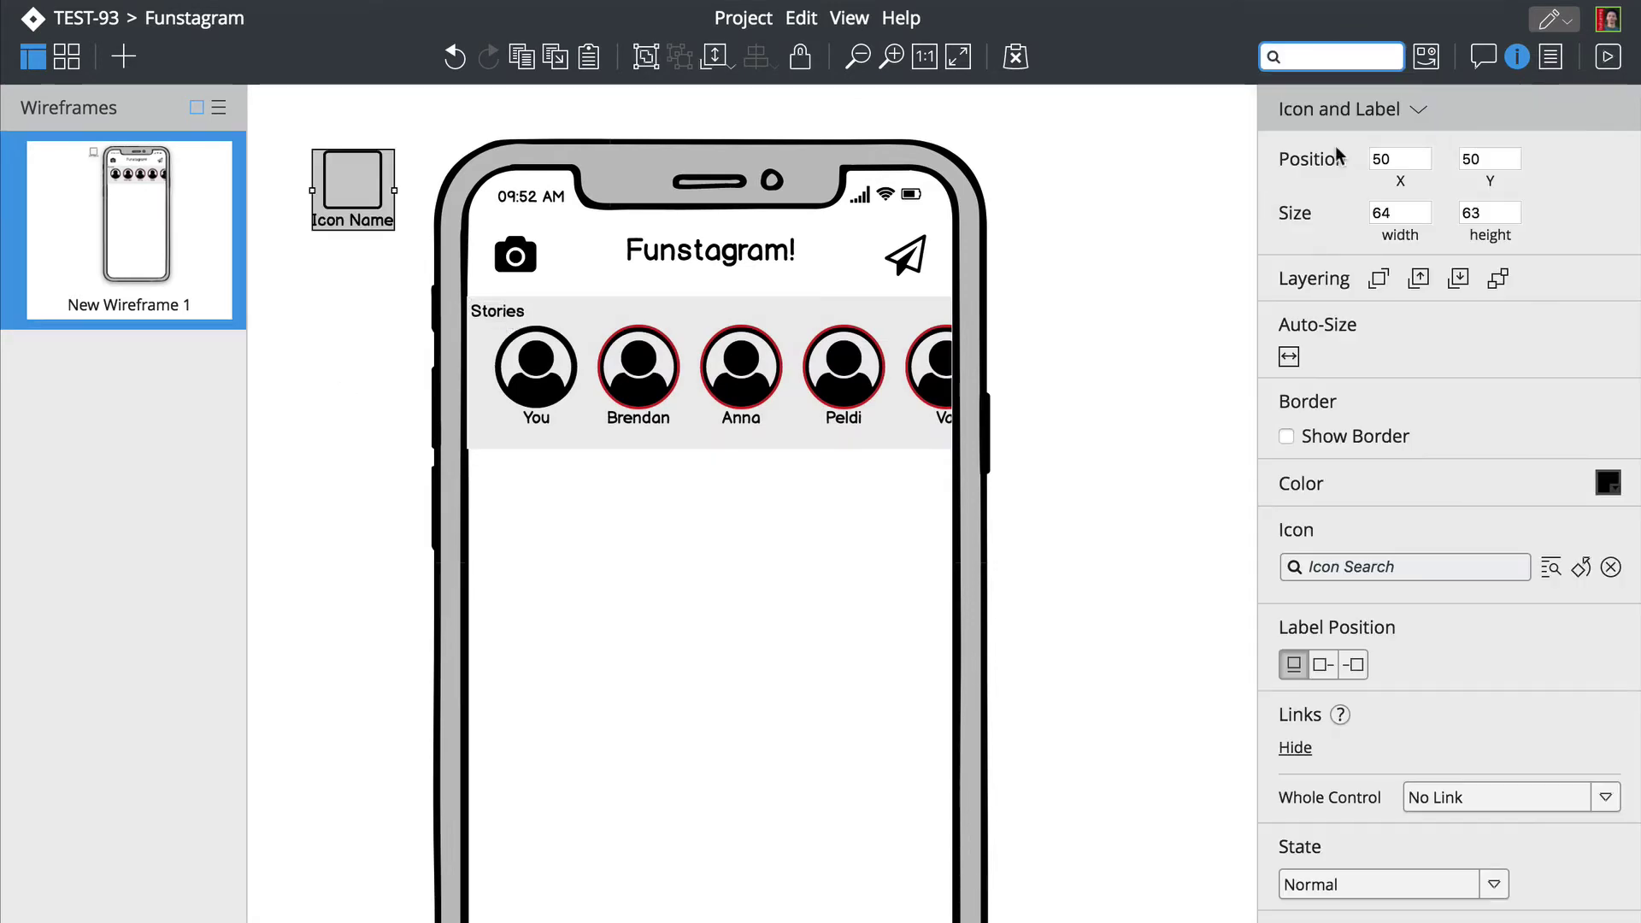
click(1363, 556)
text(user)
click(1307, 613)
click(1322, 709)
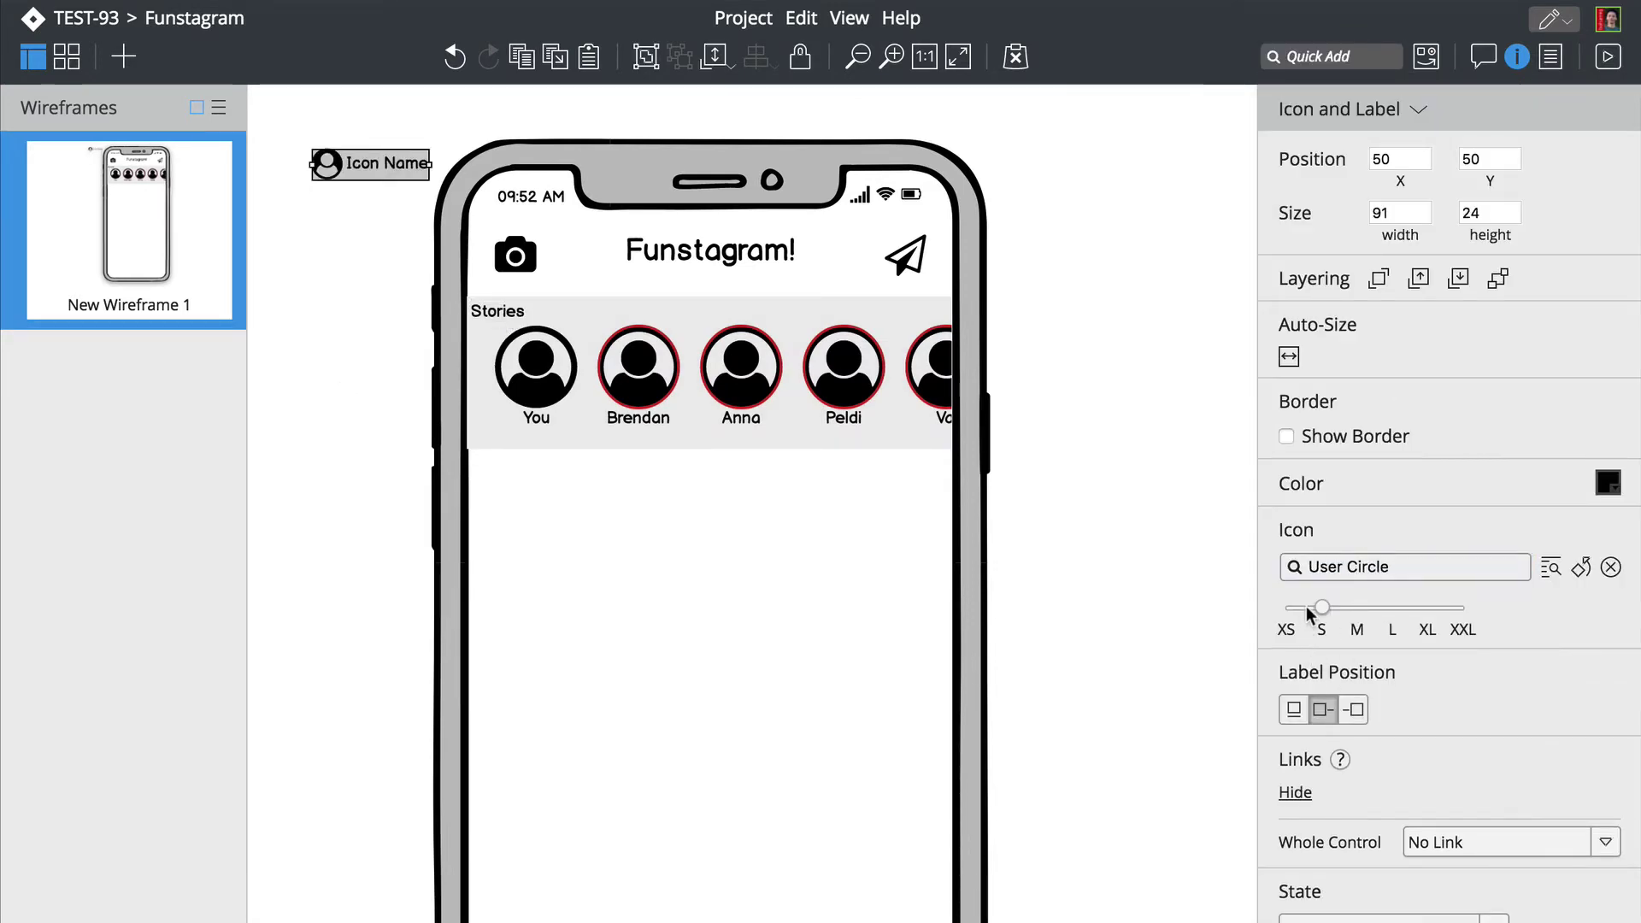
drag(395, 166, 571, 484)
double_click(571, 484)
text(Virgin)
key(Return)
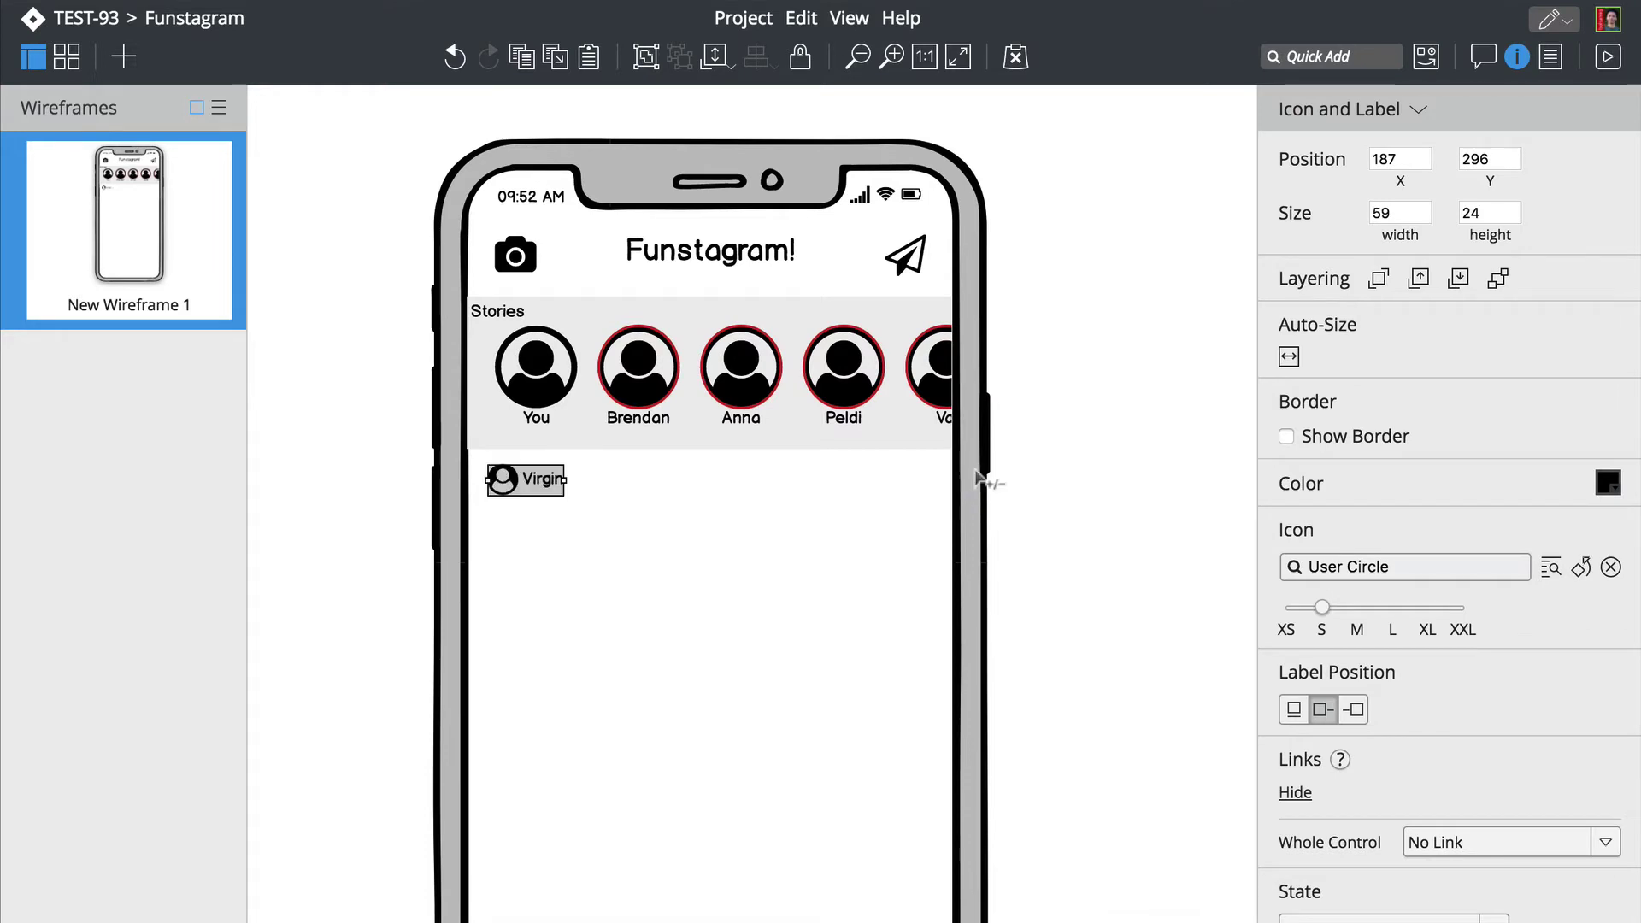
Step: Place an Ellipsis Horizontal icon at the right end of the post header row
click(1298, 56)
text(ell)
key(Return)
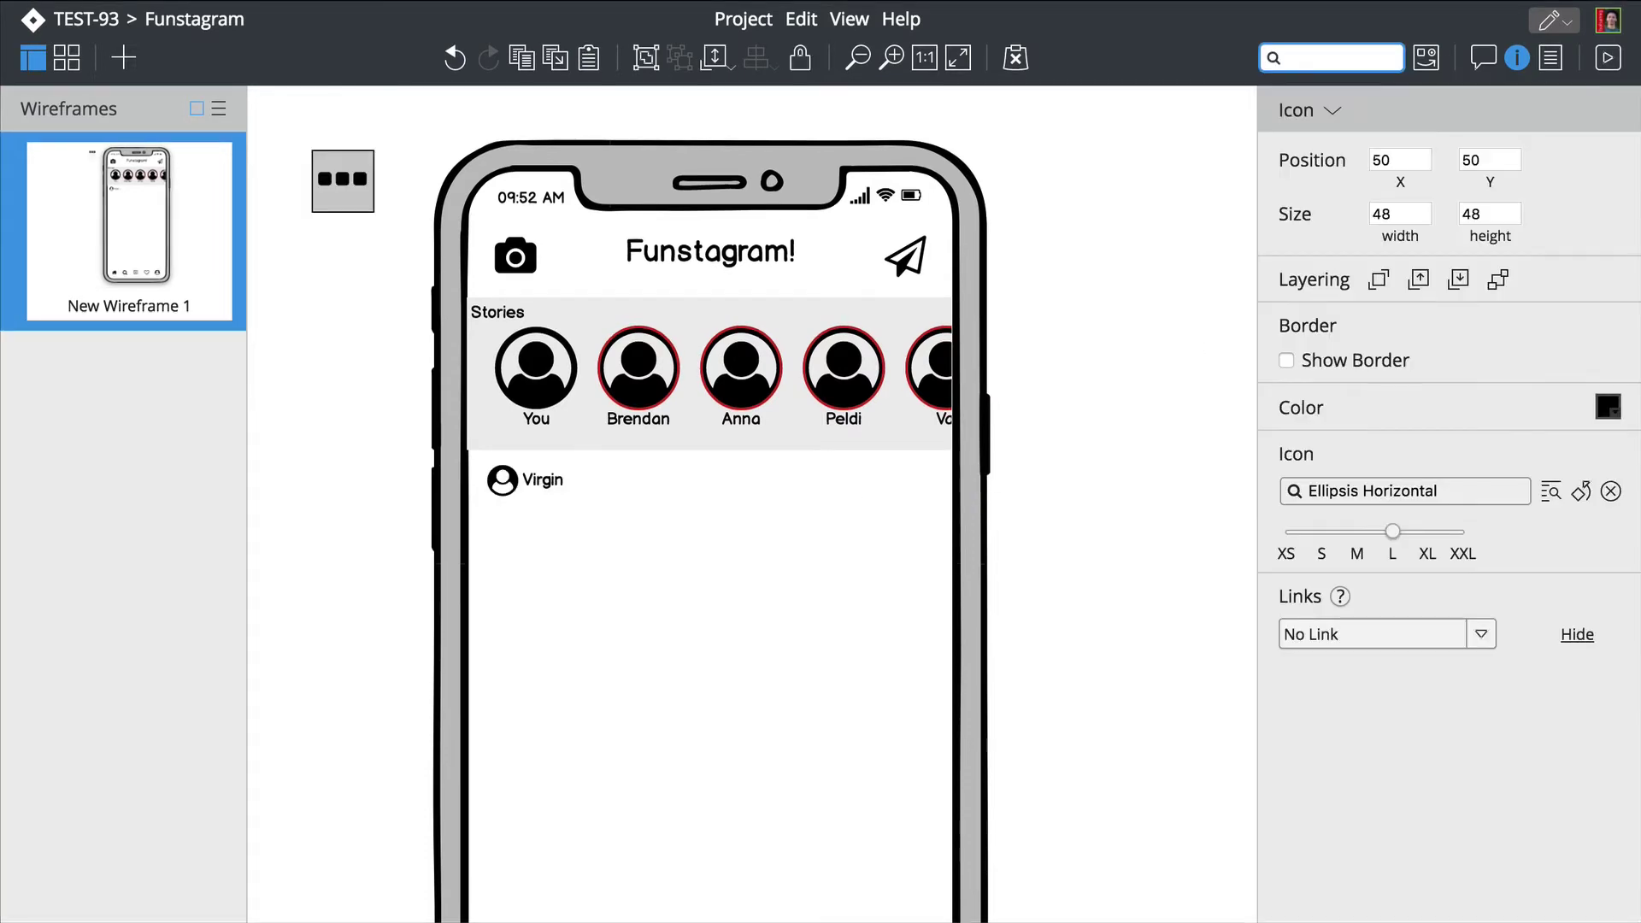
drag(328, 165, 919, 479)
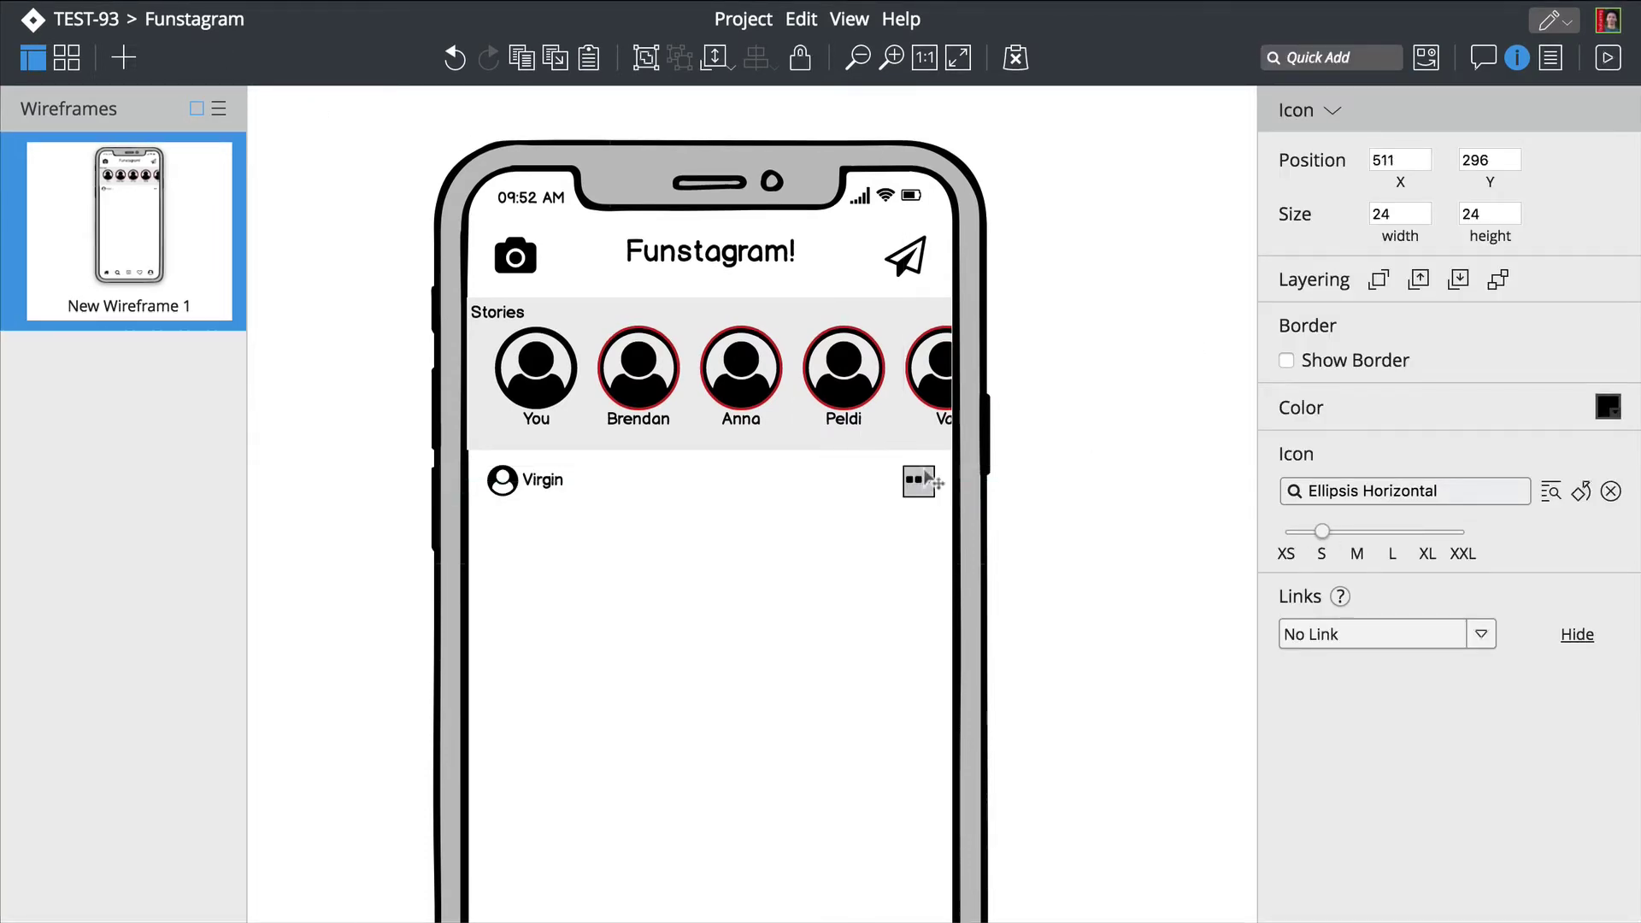
key(Escape)
Step: Drop the dawn patrol photo onto the phone just below the post header
drag(541, 758, 722, 758)
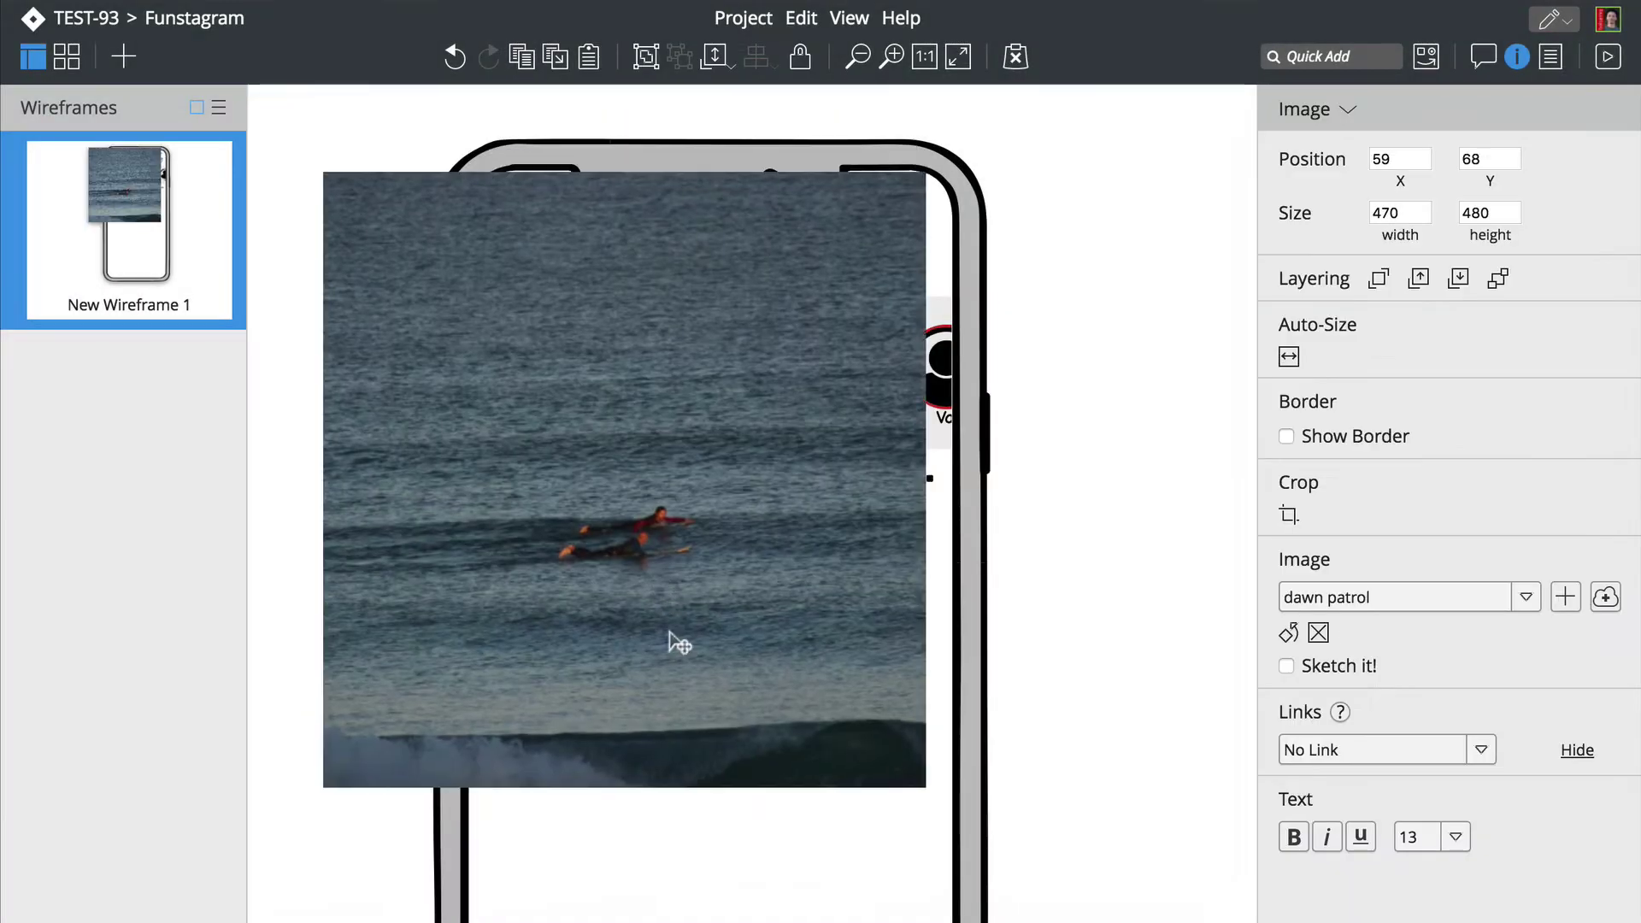
drag(669, 641, 751, 845)
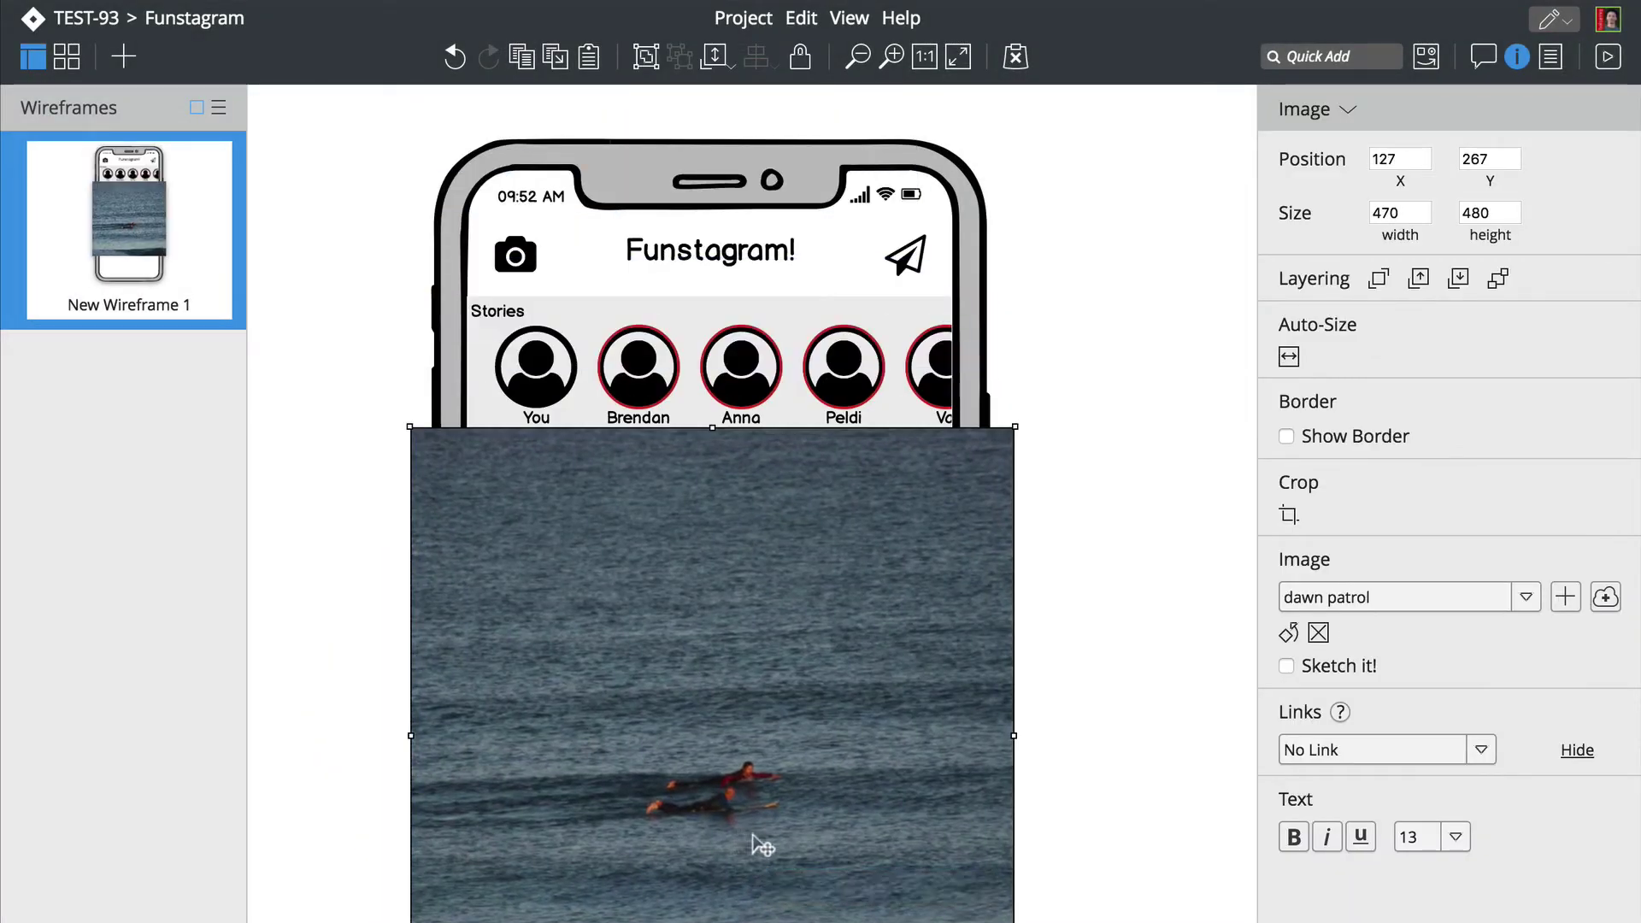
click(959, 57)
drag(580, 512, 596, 577)
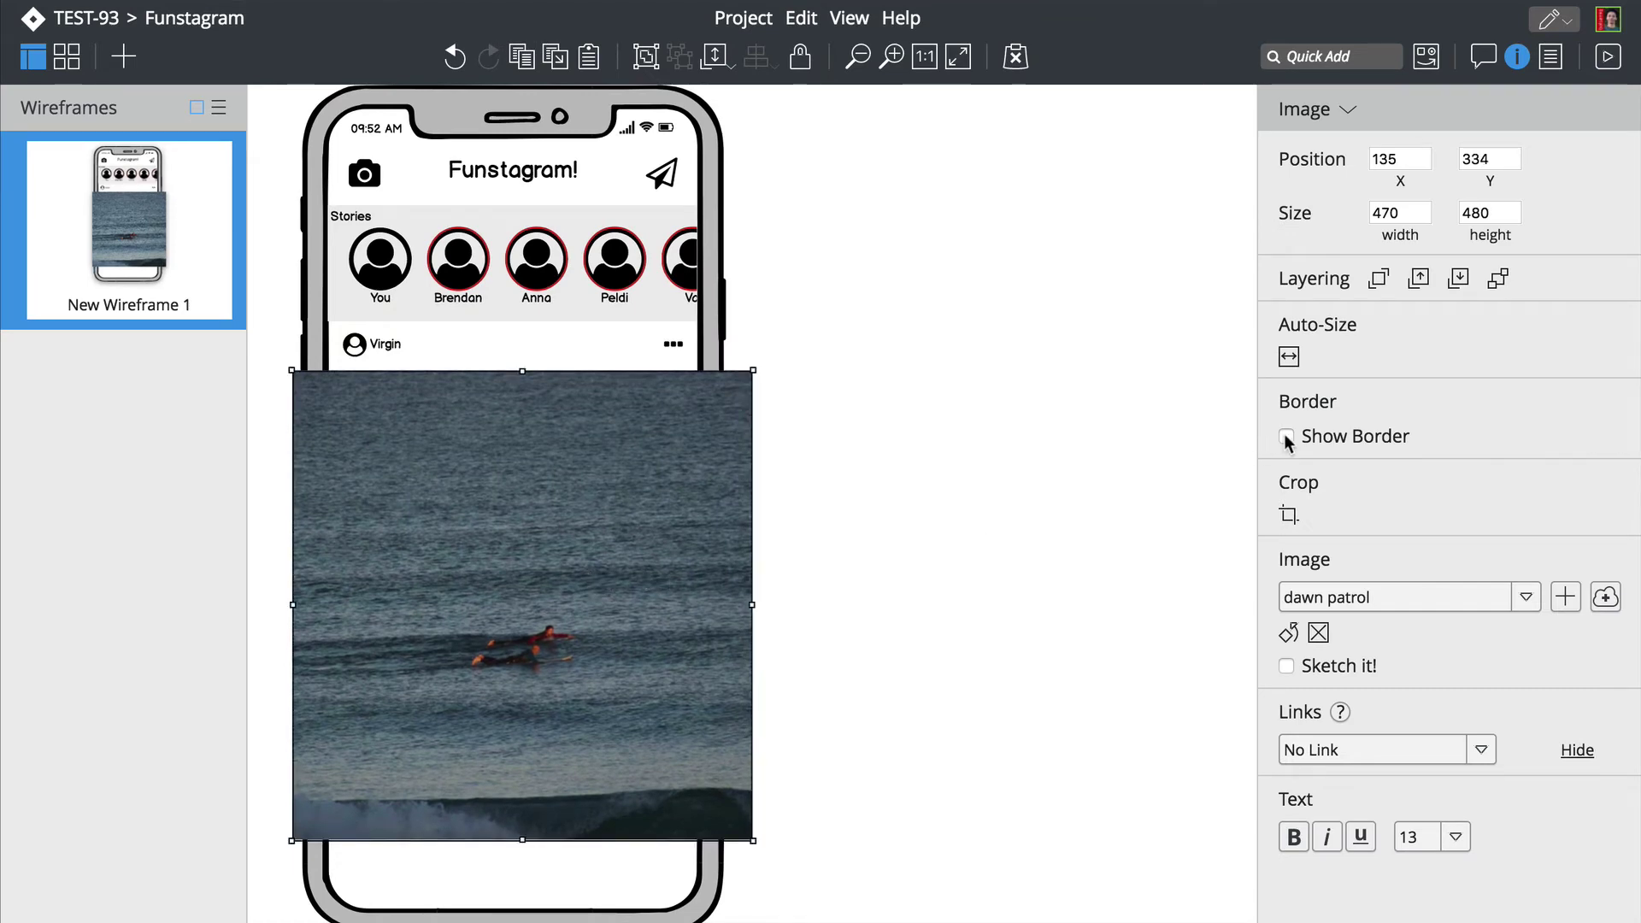
Step: Crop the photo to the screen width and render it with Sketch it!
click(1288, 513)
drag(657, 744, 697, 840)
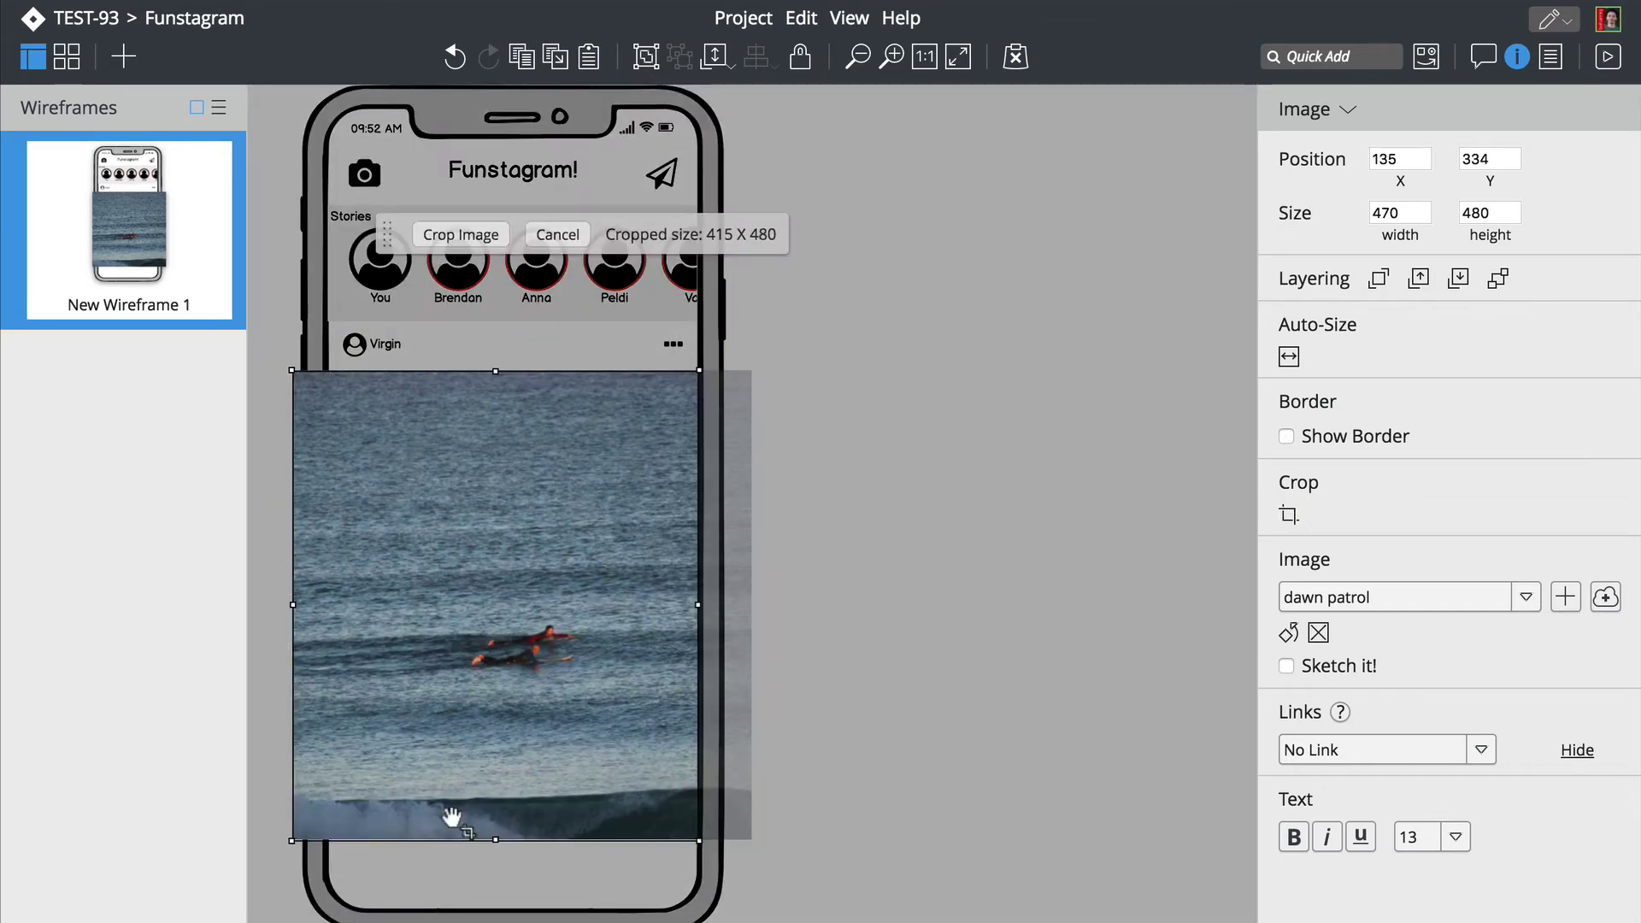
drag(292, 840, 329, 840)
click(460, 234)
click(1286, 666)
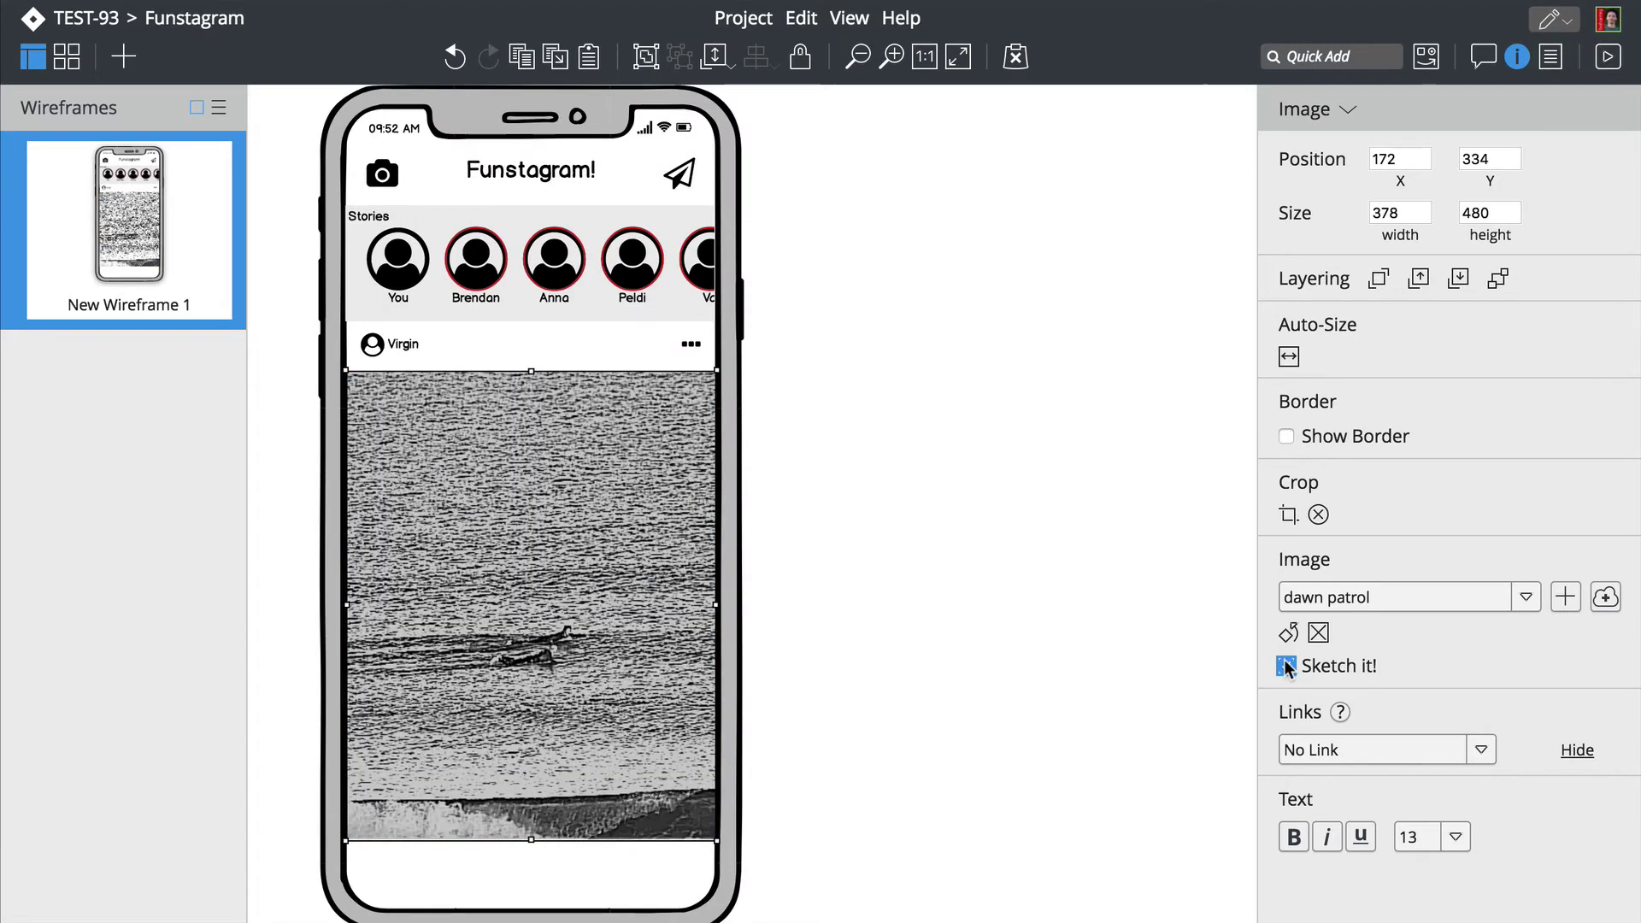
click(827, 712)
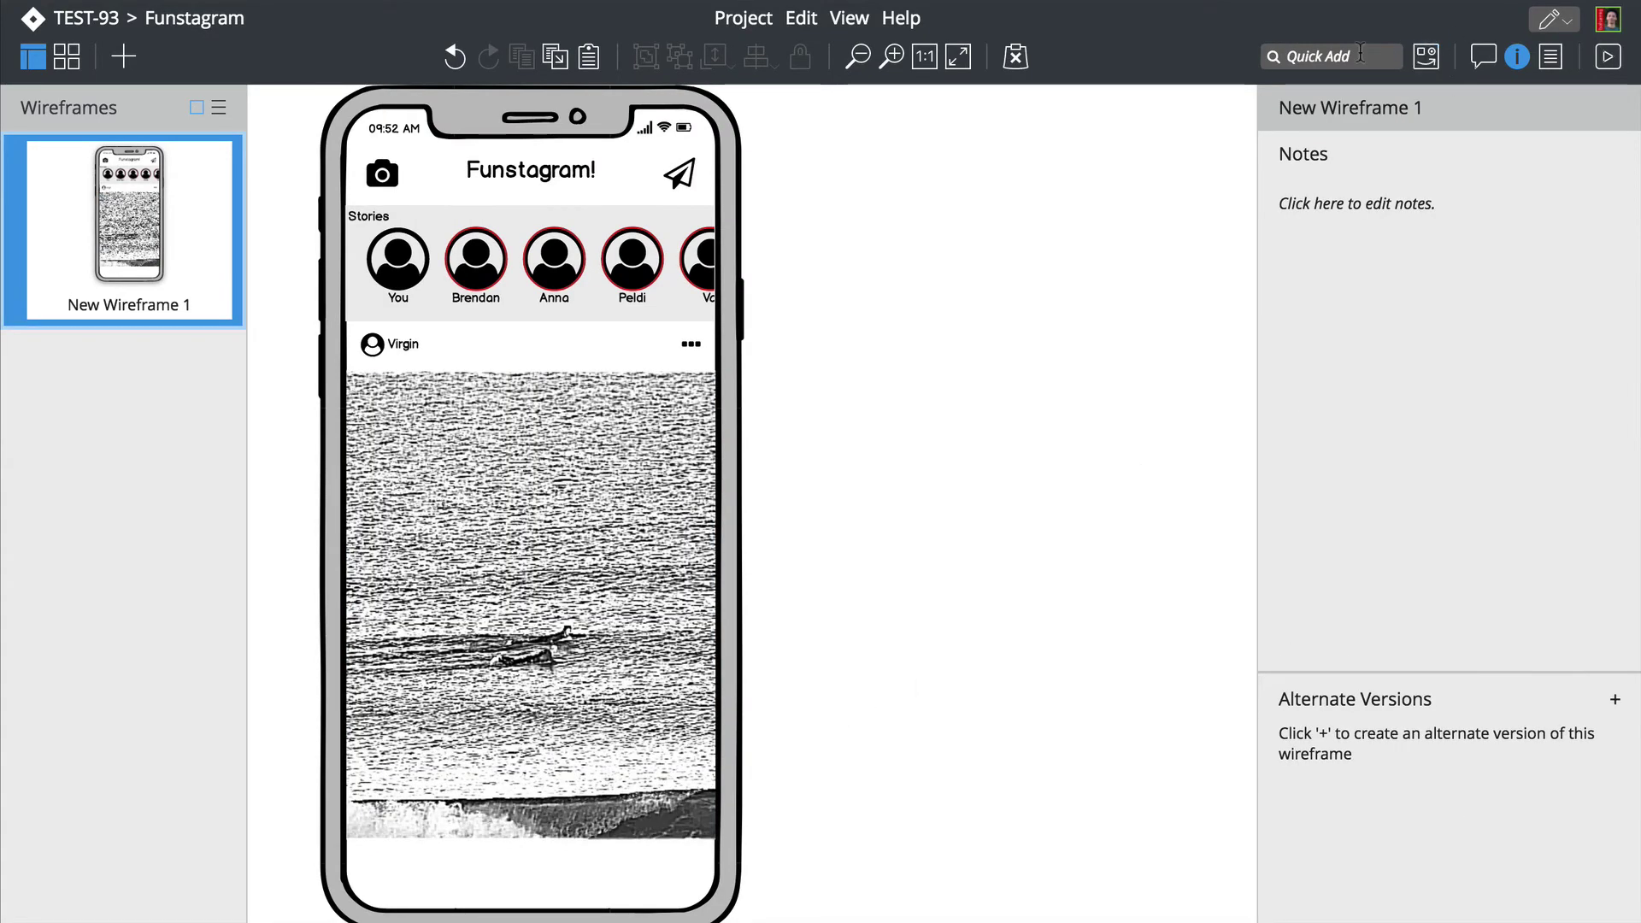
Step: Insert home, search, Plus Square Outlined, Heart Outlined and User Circle icons
click(1360, 56)
text(home)
key(Return)
text(search)
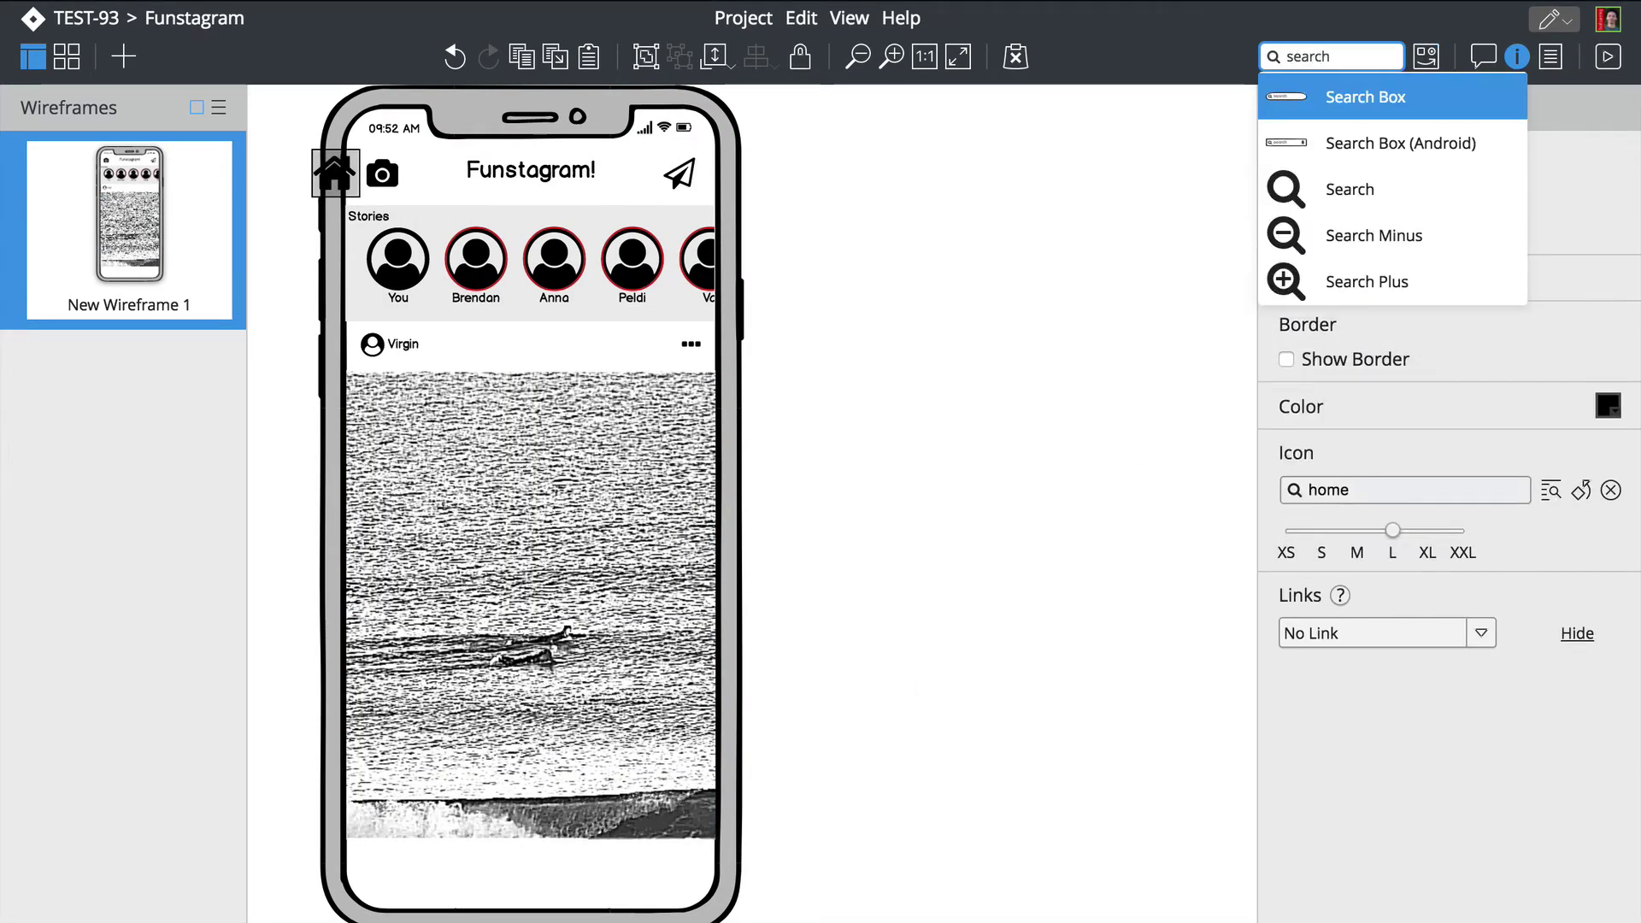
key(Return)
text(plus)
key(Down)
key(Down)
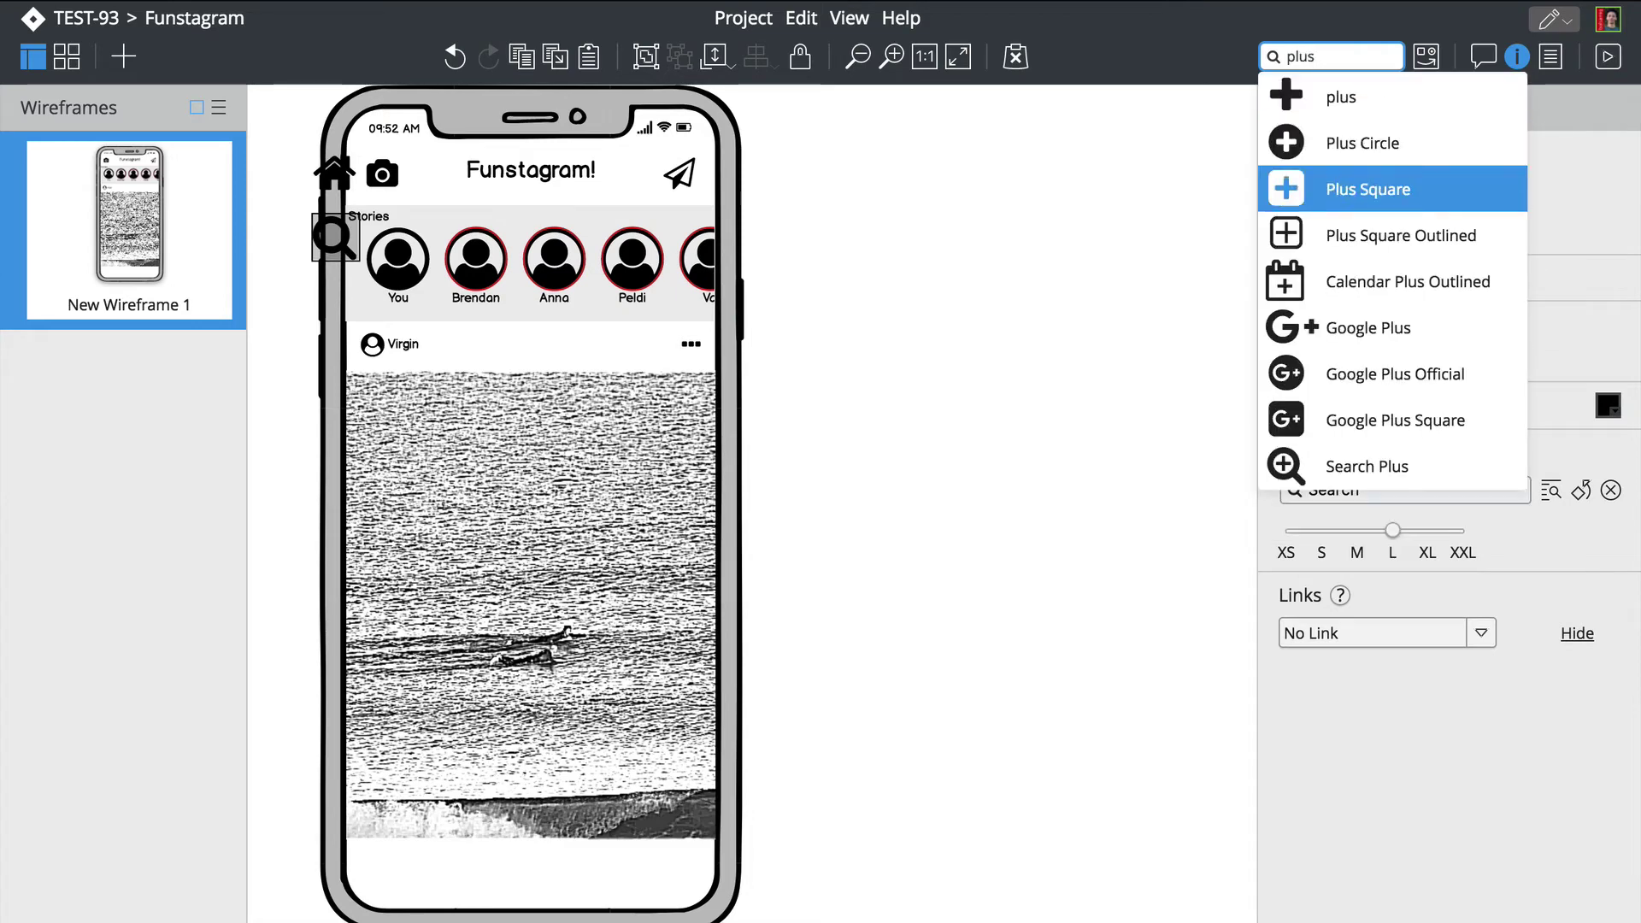
key(Down)
key(Return)
text(heart)
key(Down)
key(Down)
key(Return)
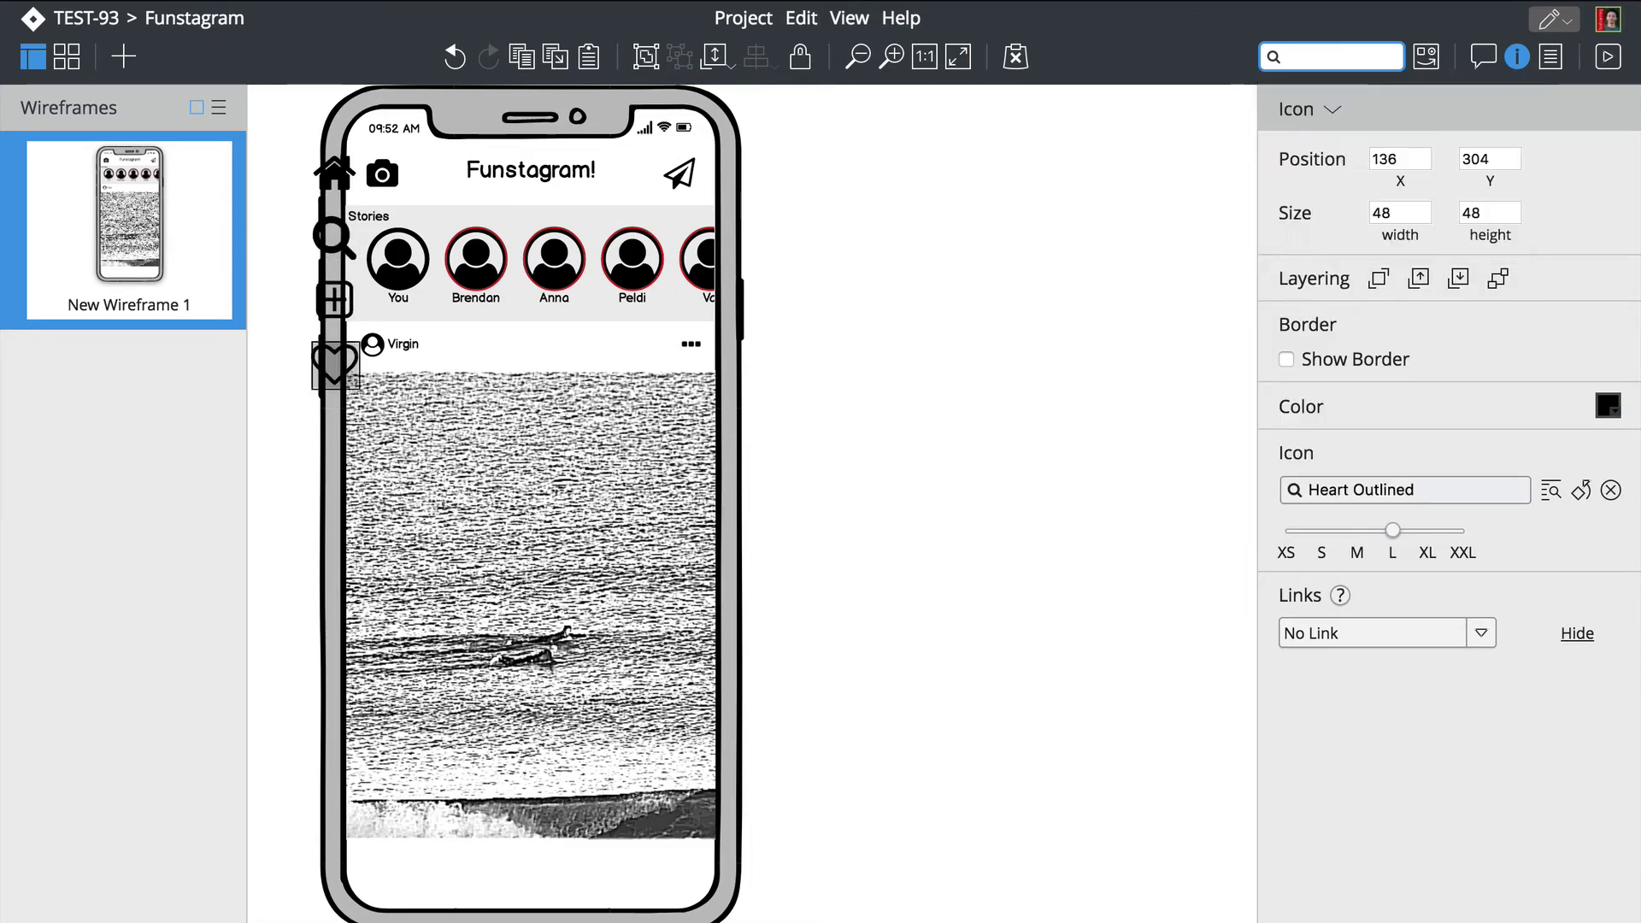
text(user)
key(Down)
key(Return)
Step: Set the five icons to size M and move them to the phone's lower right
drag(278, 145, 370, 485)
click(1356, 594)
drag(329, 300, 637, 691)
click(850, 806)
Step: Line the five icons up along the bottom row and distribute them horizontally
drag(679, 805, 621, 869)
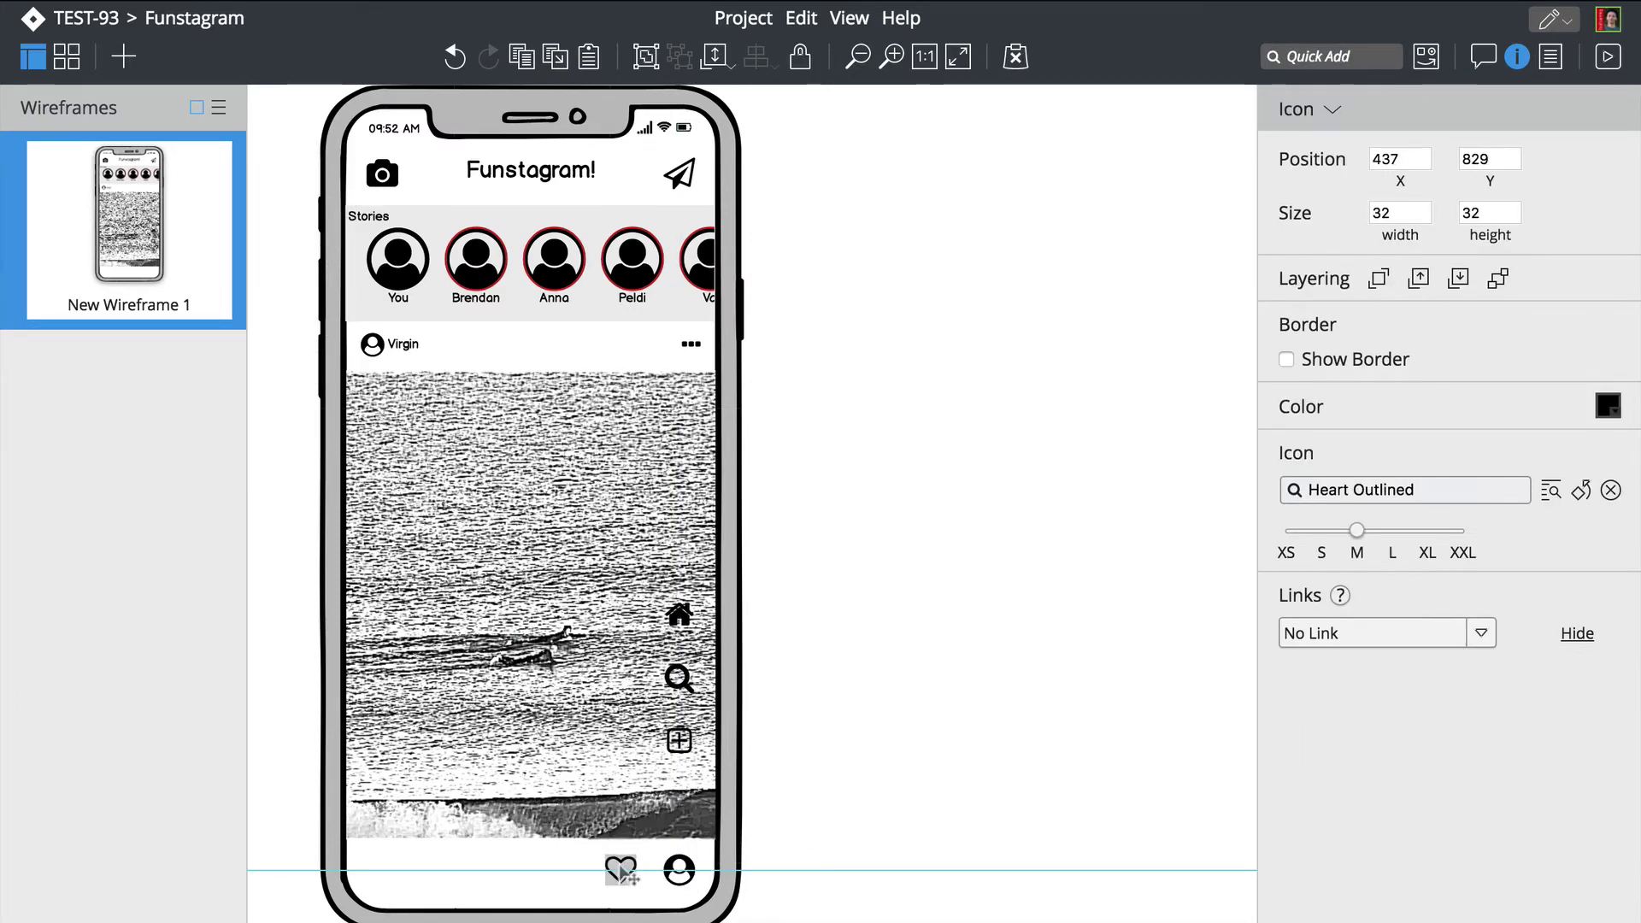
drag(679, 740, 568, 869)
drag(679, 679, 513, 869)
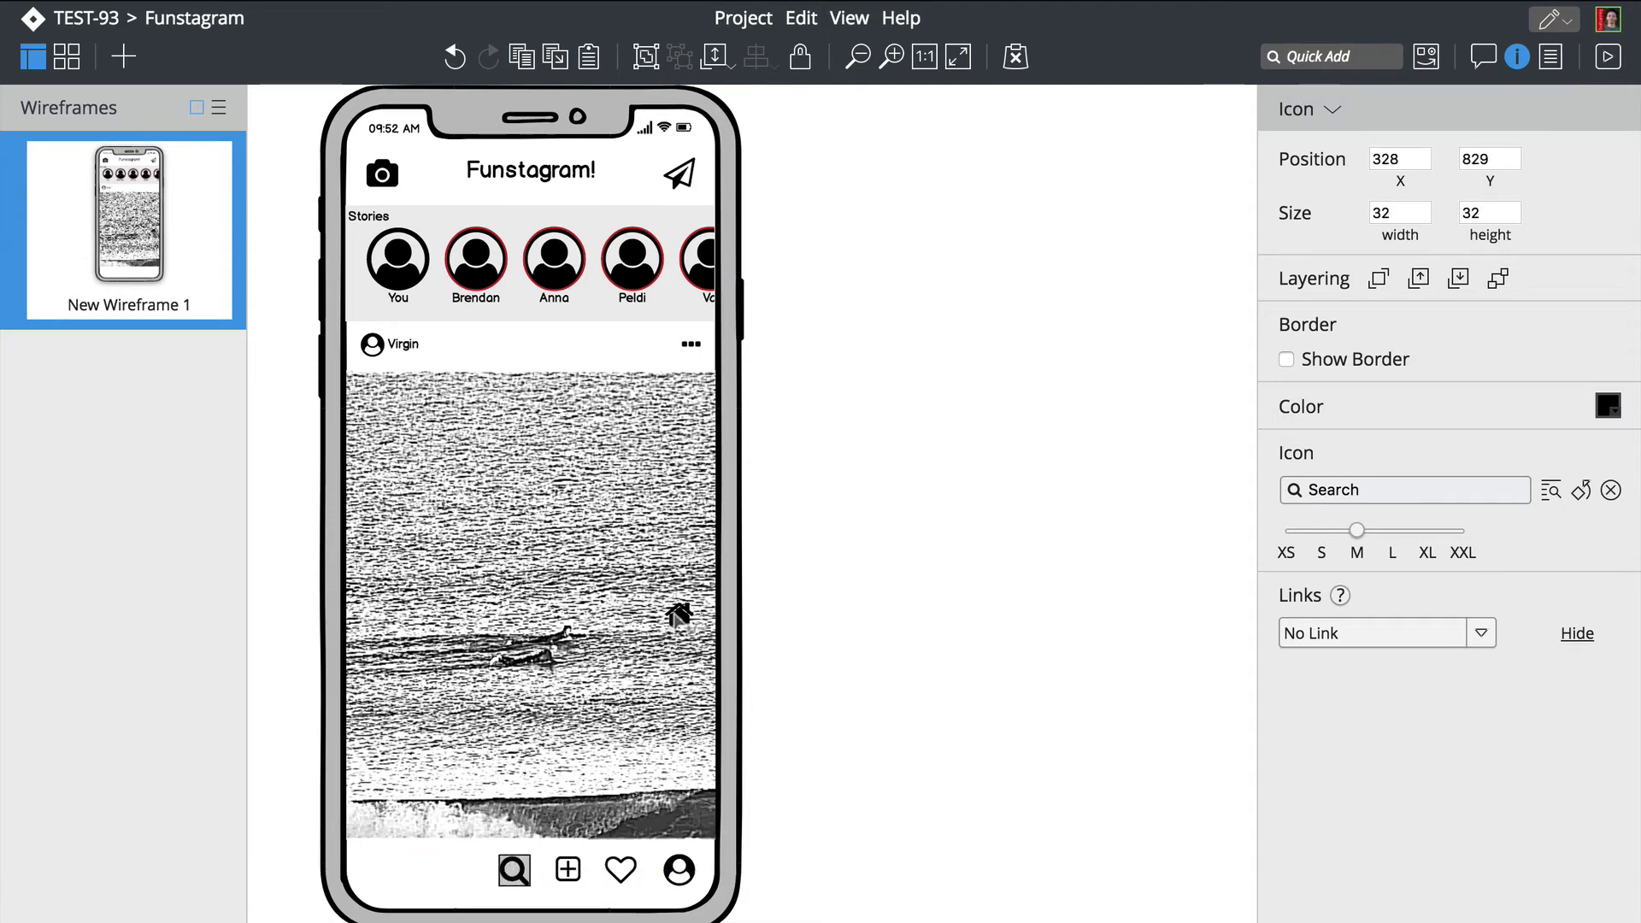
drag(679, 614, 382, 869)
drag(748, 893, 346, 855)
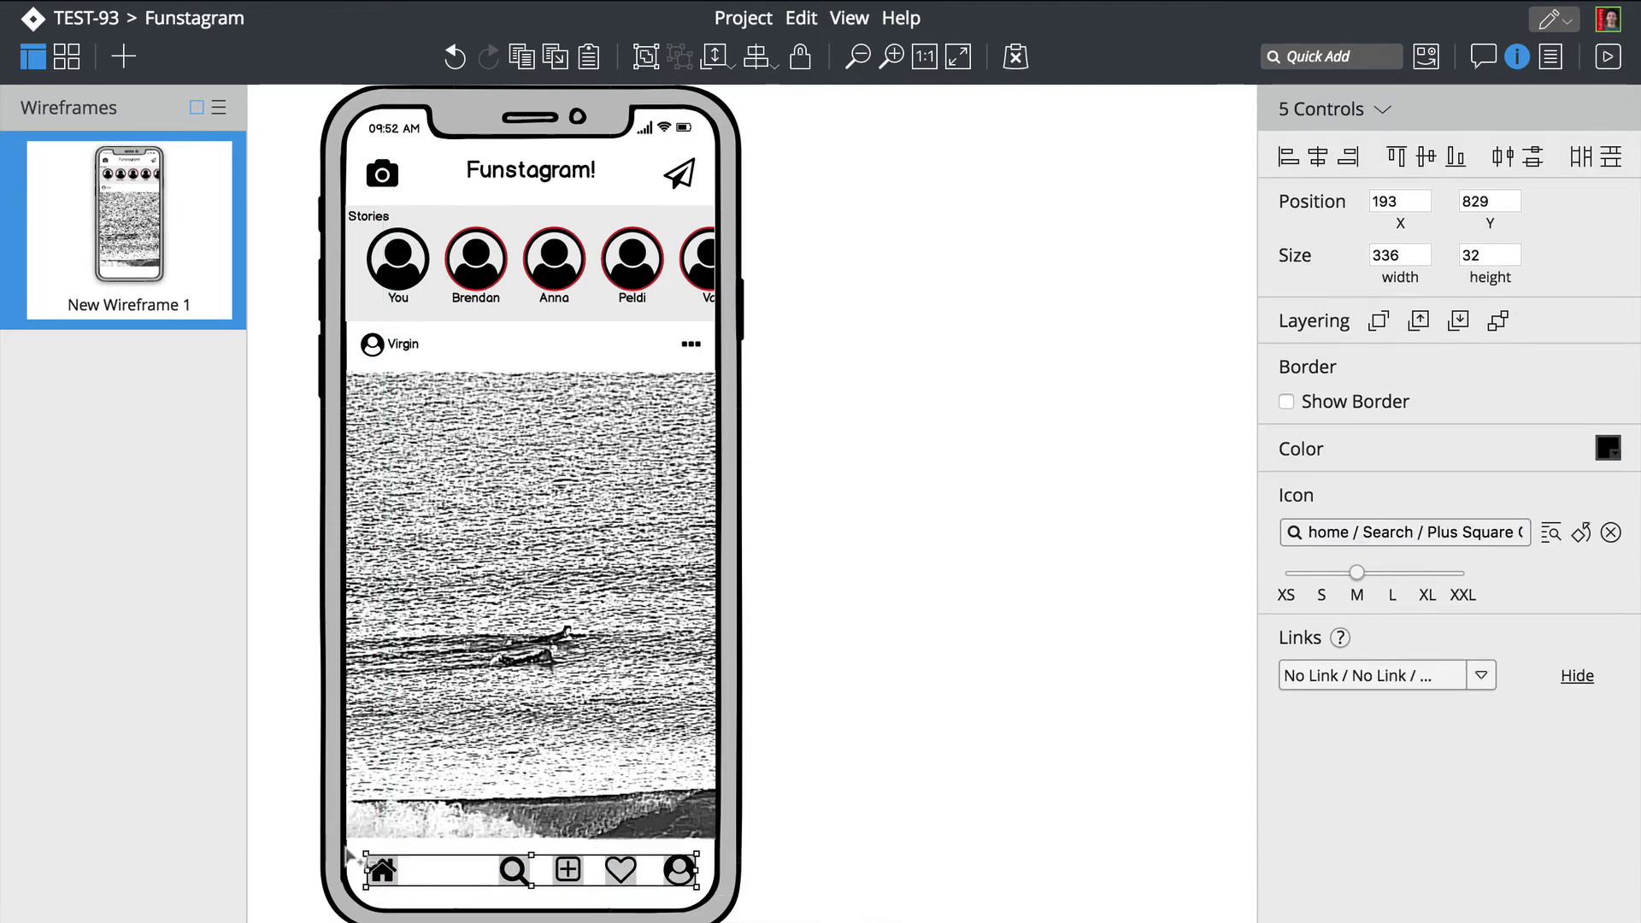
click(1578, 162)
click(842, 786)
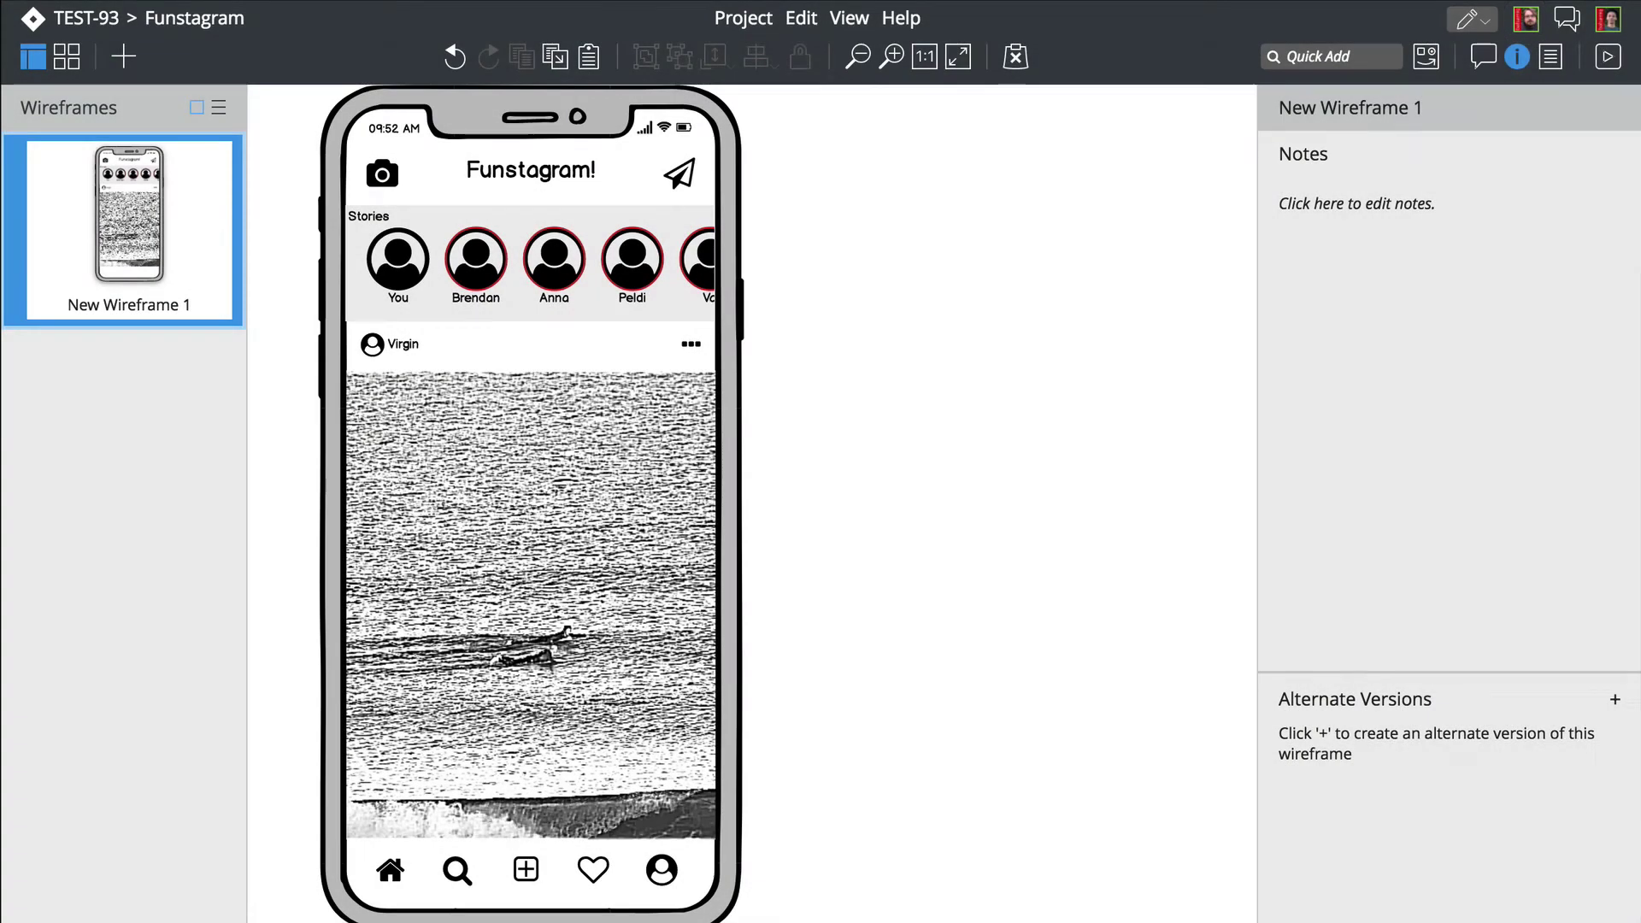
Step: Send a 'just getting started' greeting to the collaborator in the project members chat, then collapse the chat
click(1566, 19)
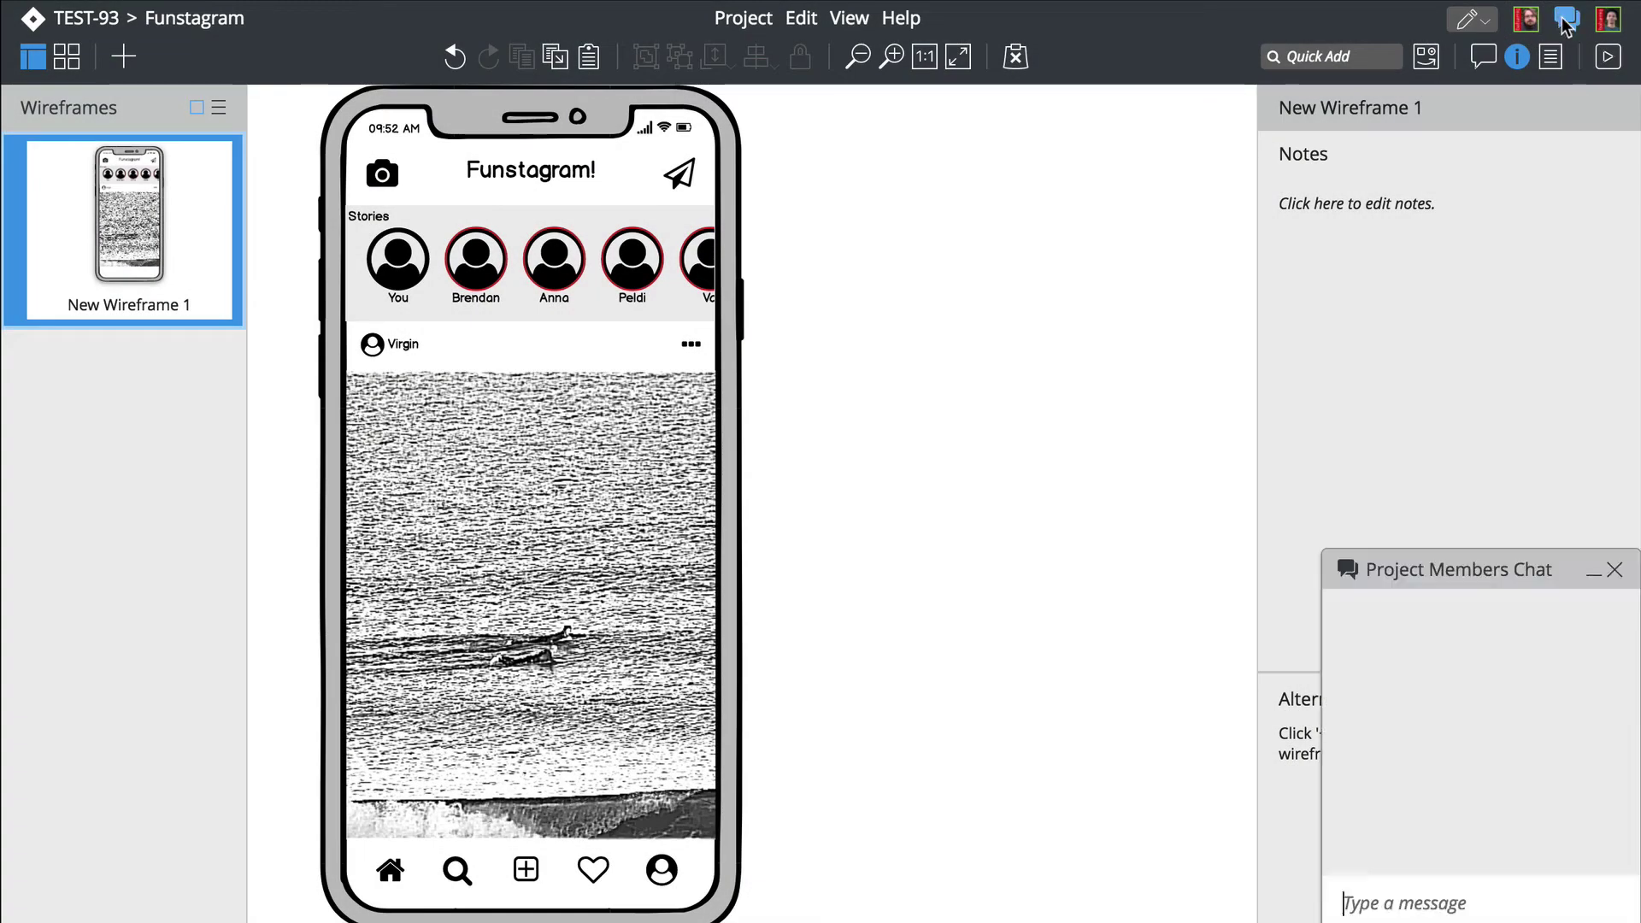
text(Hi Brendan! Just get)
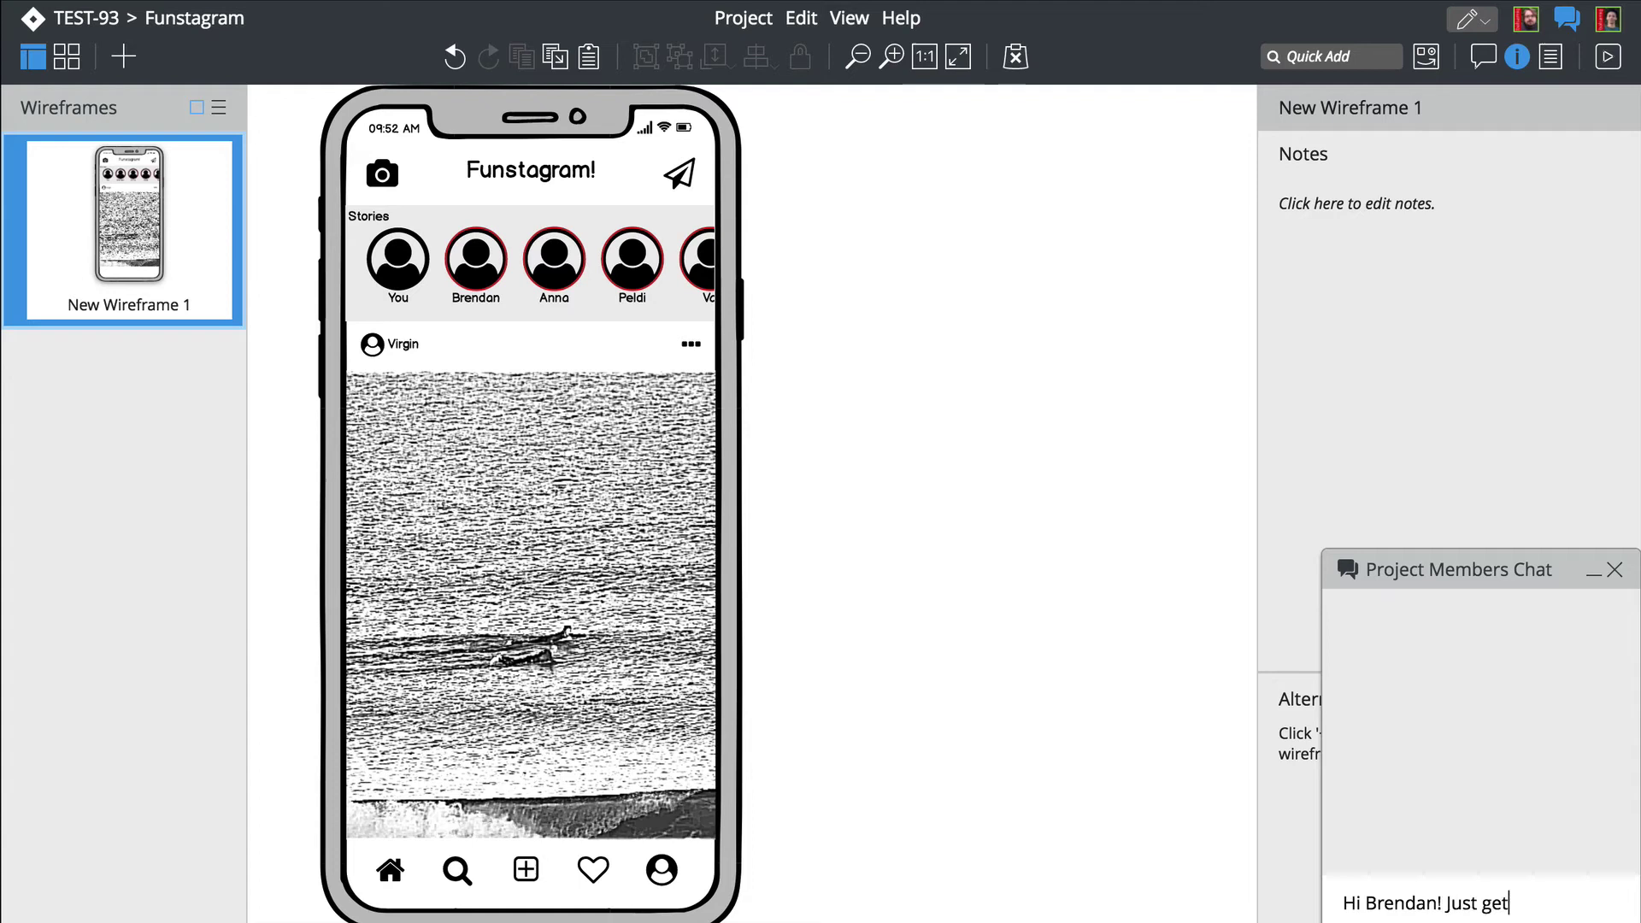
text(ting started here!)
key(Return)
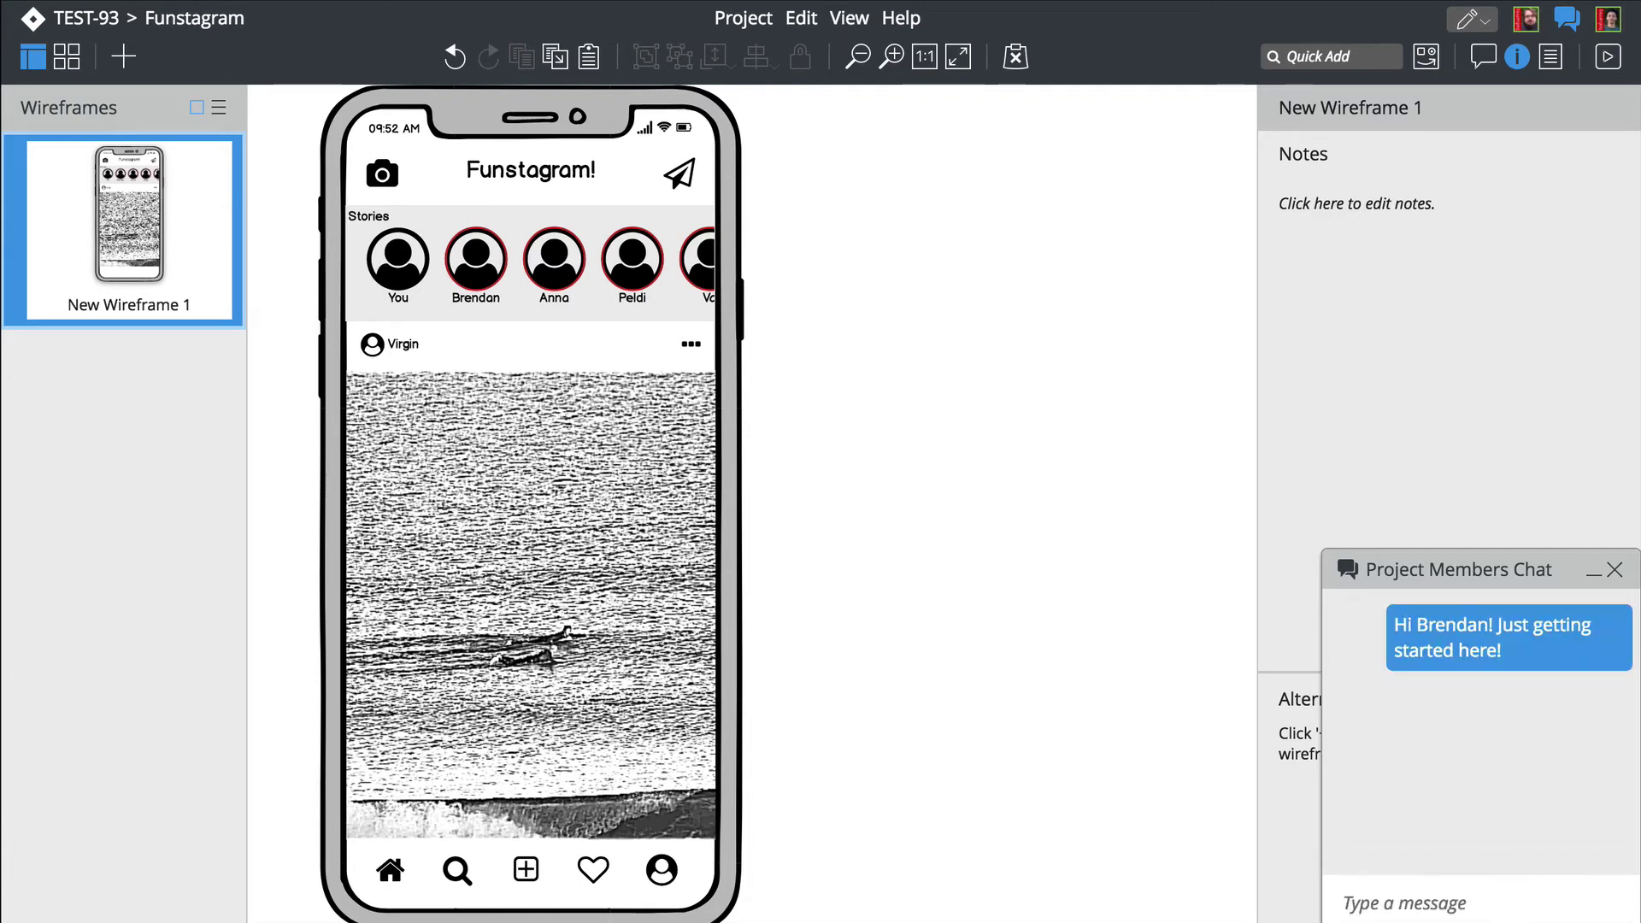
click(1593, 576)
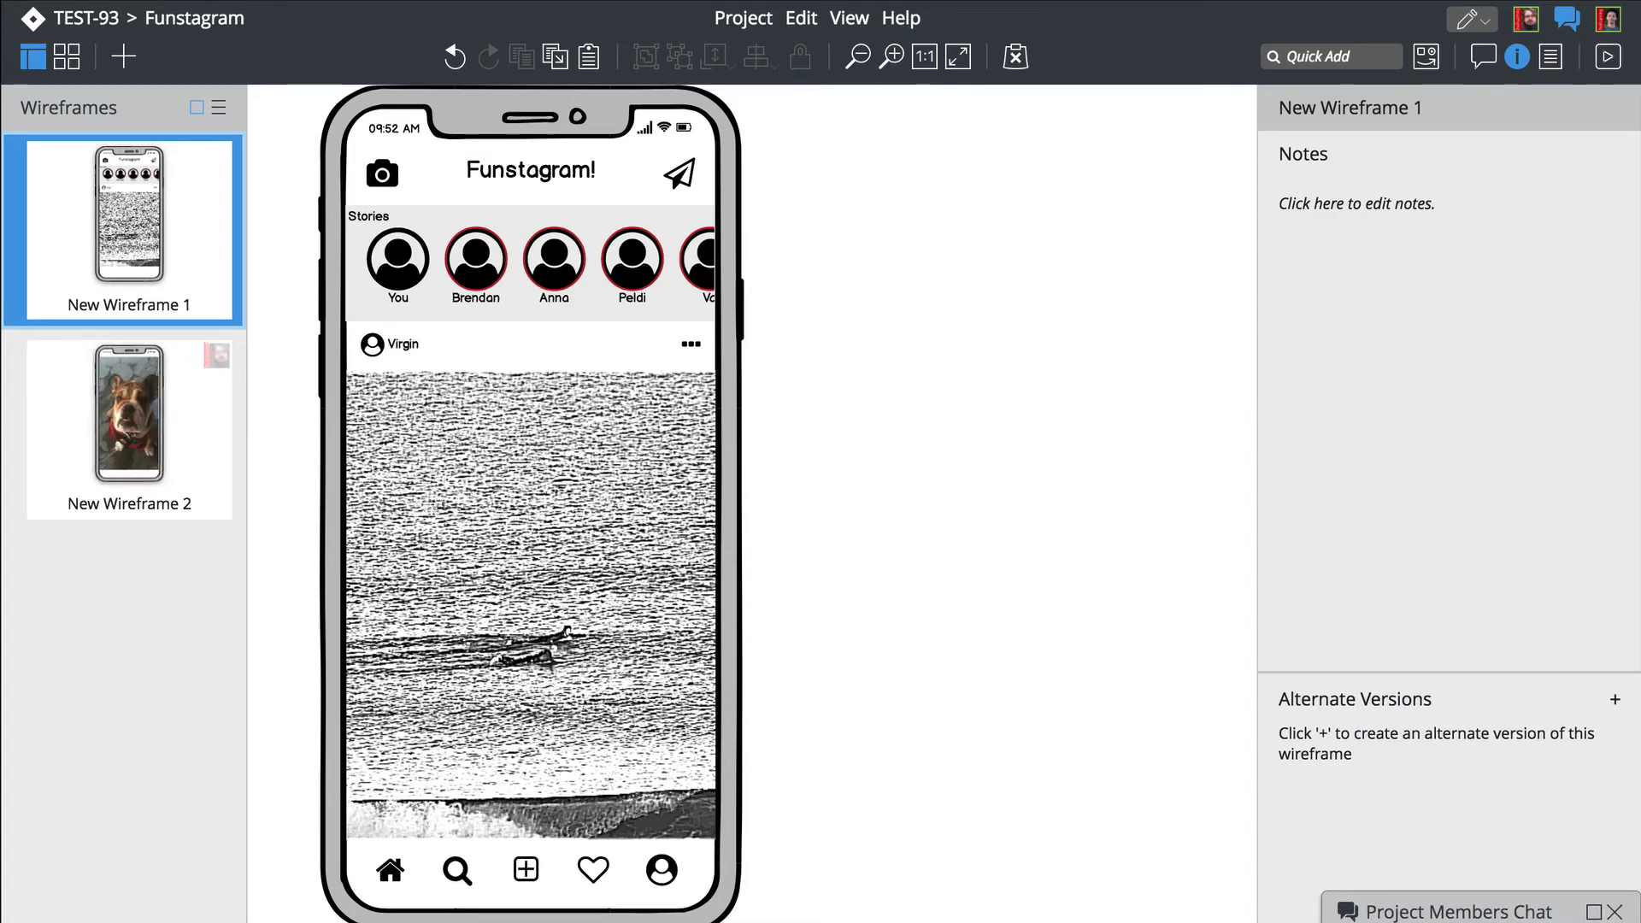
Step: Switch to New Wireframe 2 and fit its whole dog-photo phone screen in view
click(96, 443)
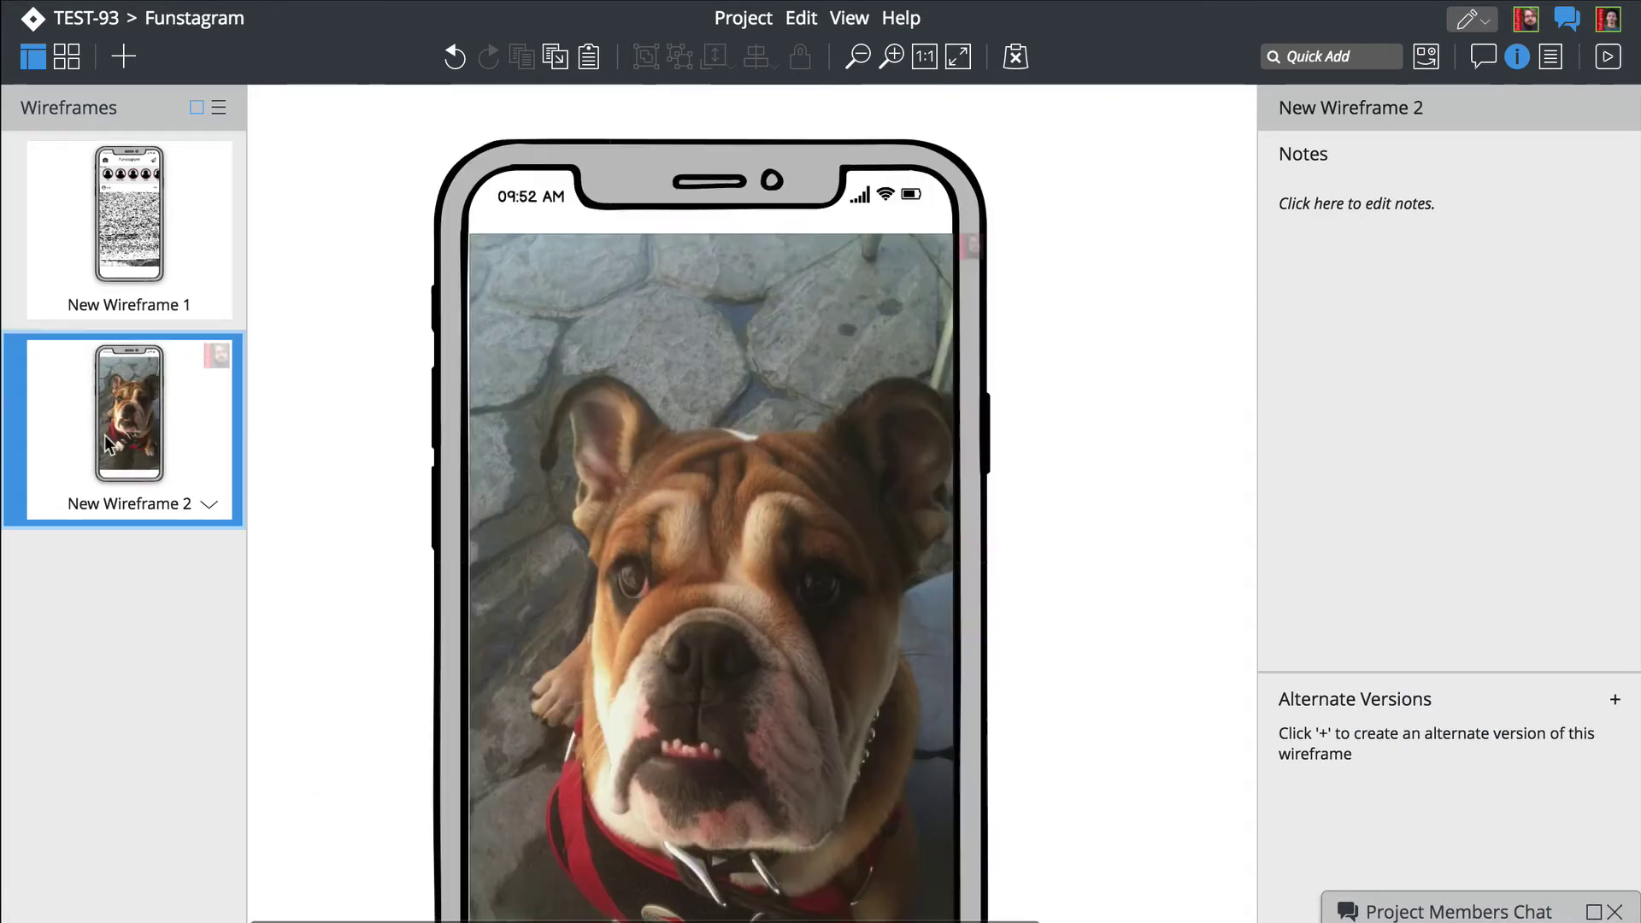
click(957, 57)
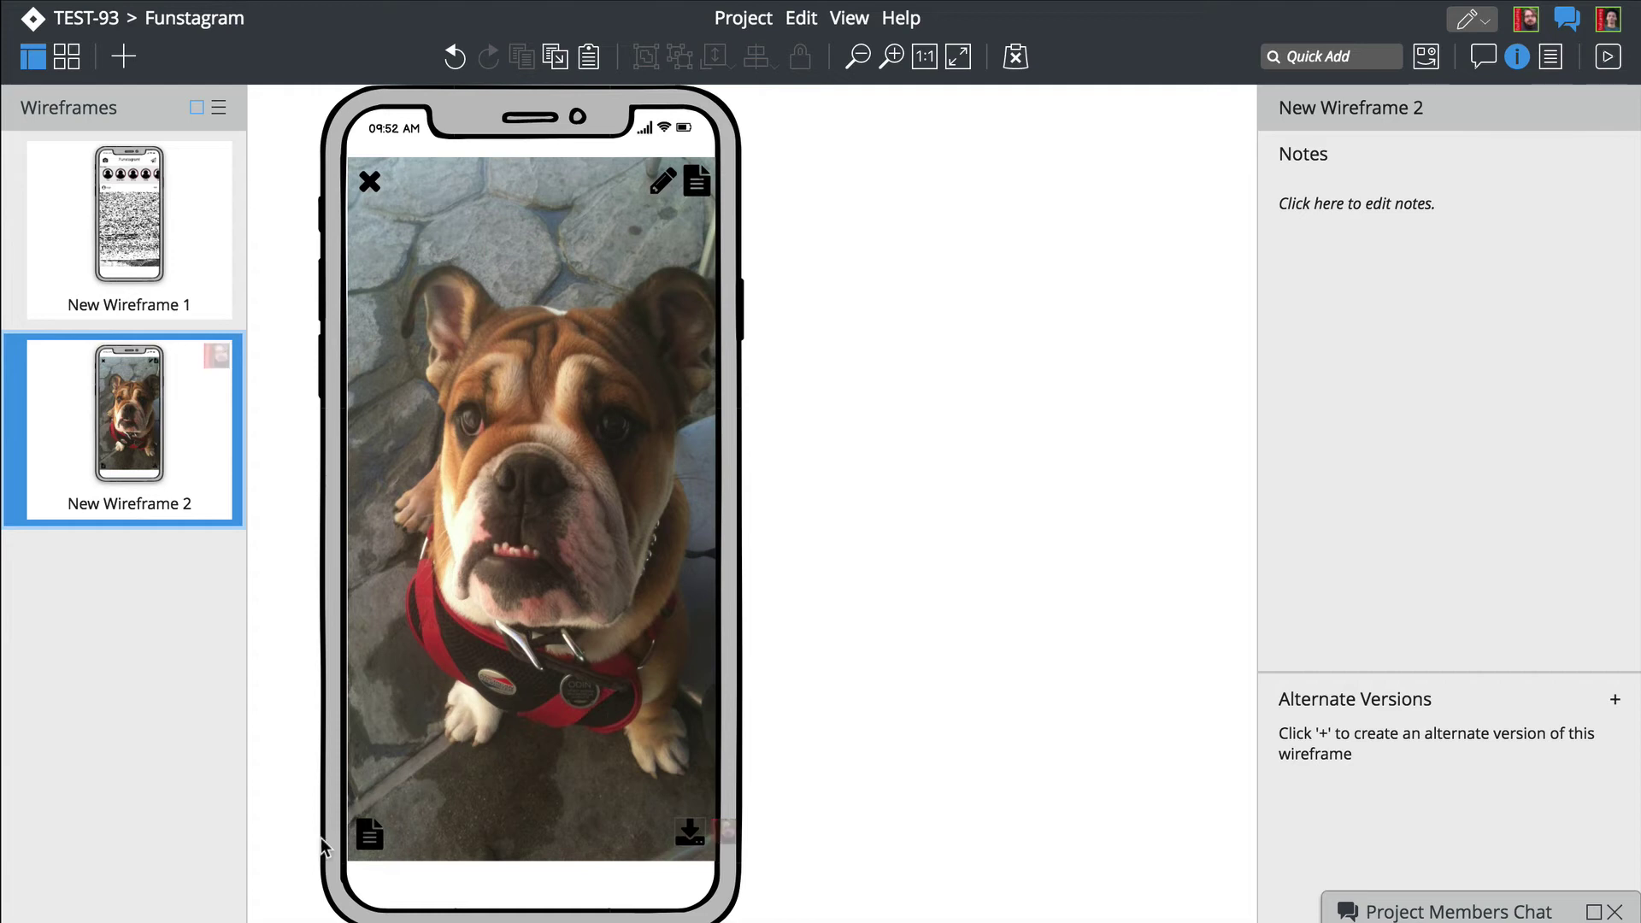
Step: Post the comment 'What does this button do?' with callout 1 beside the document icon
click(1483, 57)
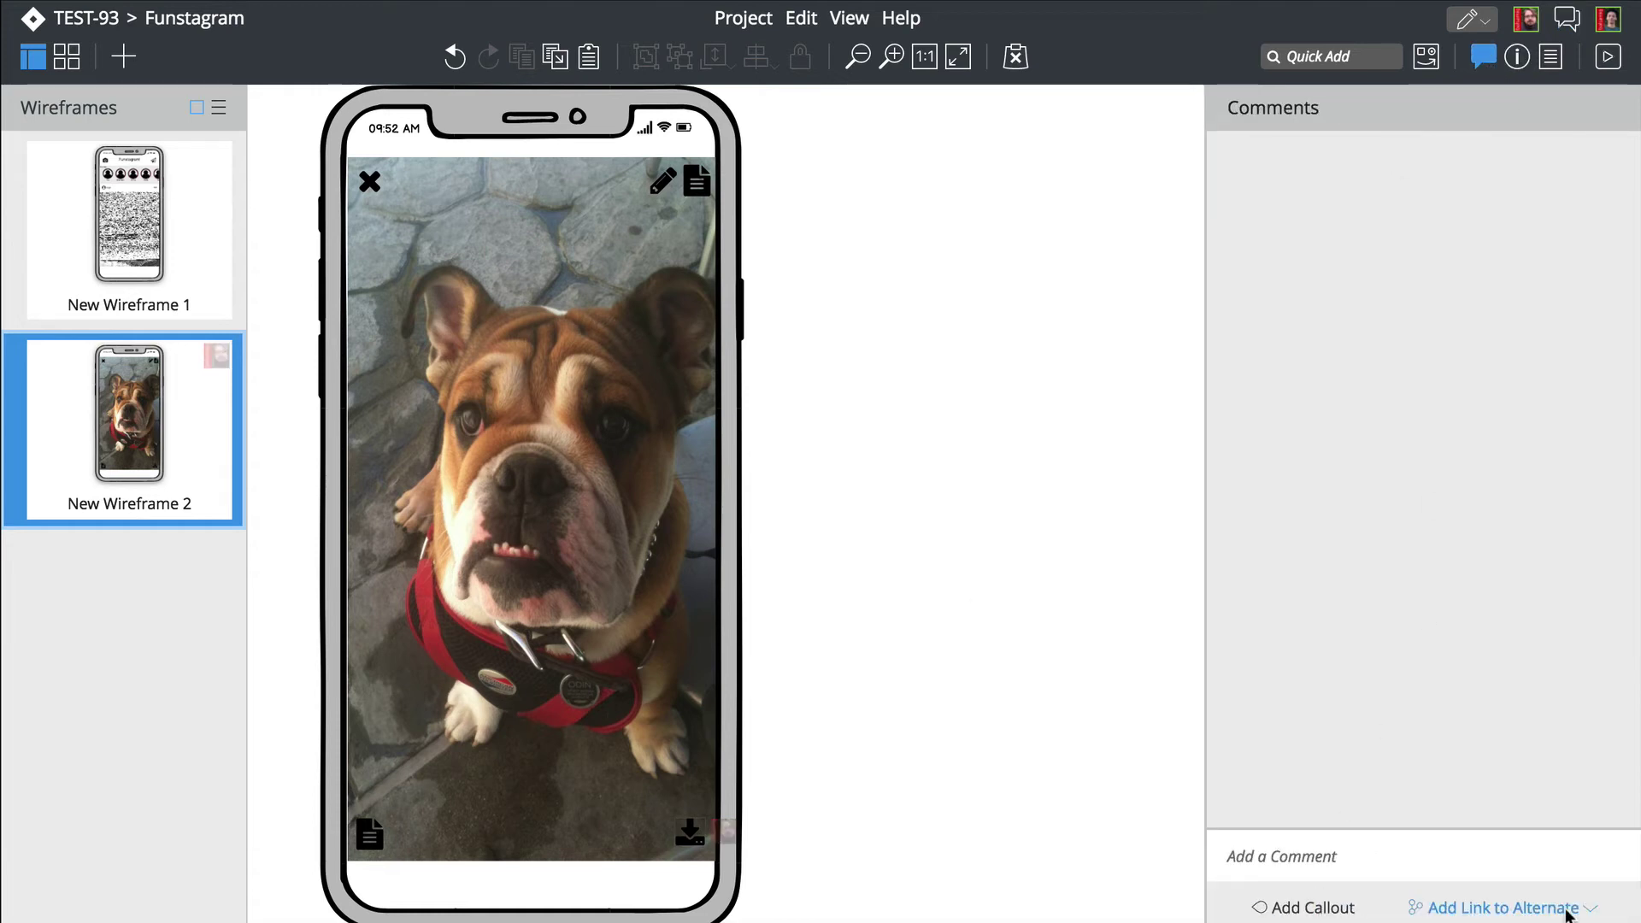
click(1307, 908)
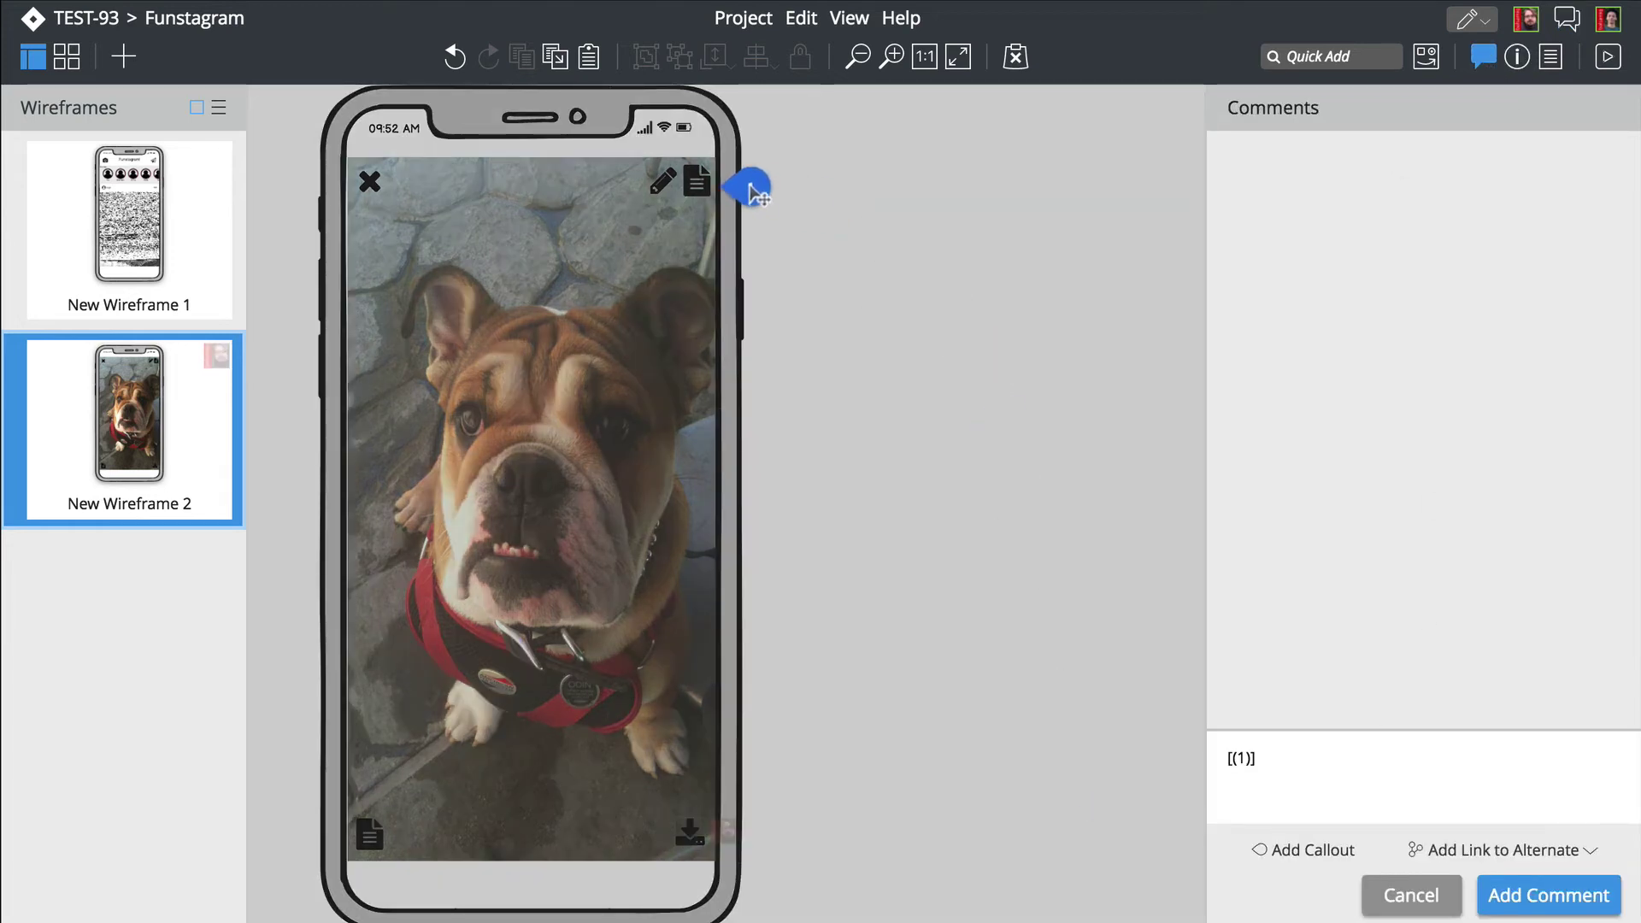
click(752, 190)
click(1299, 758)
text(What does this )
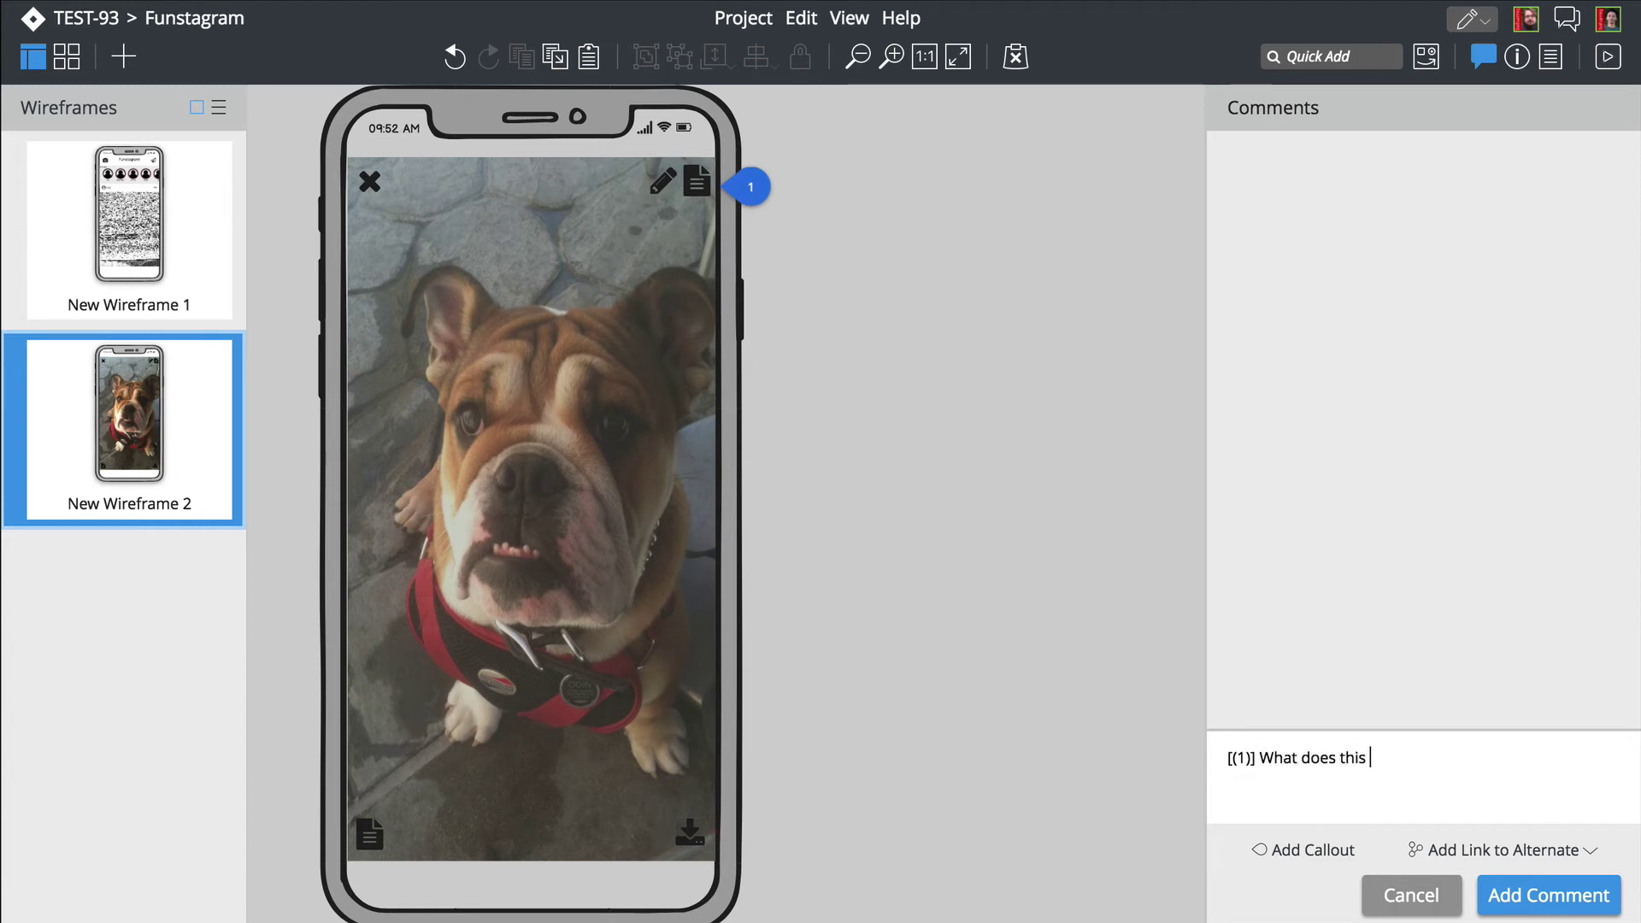
text(button do?)
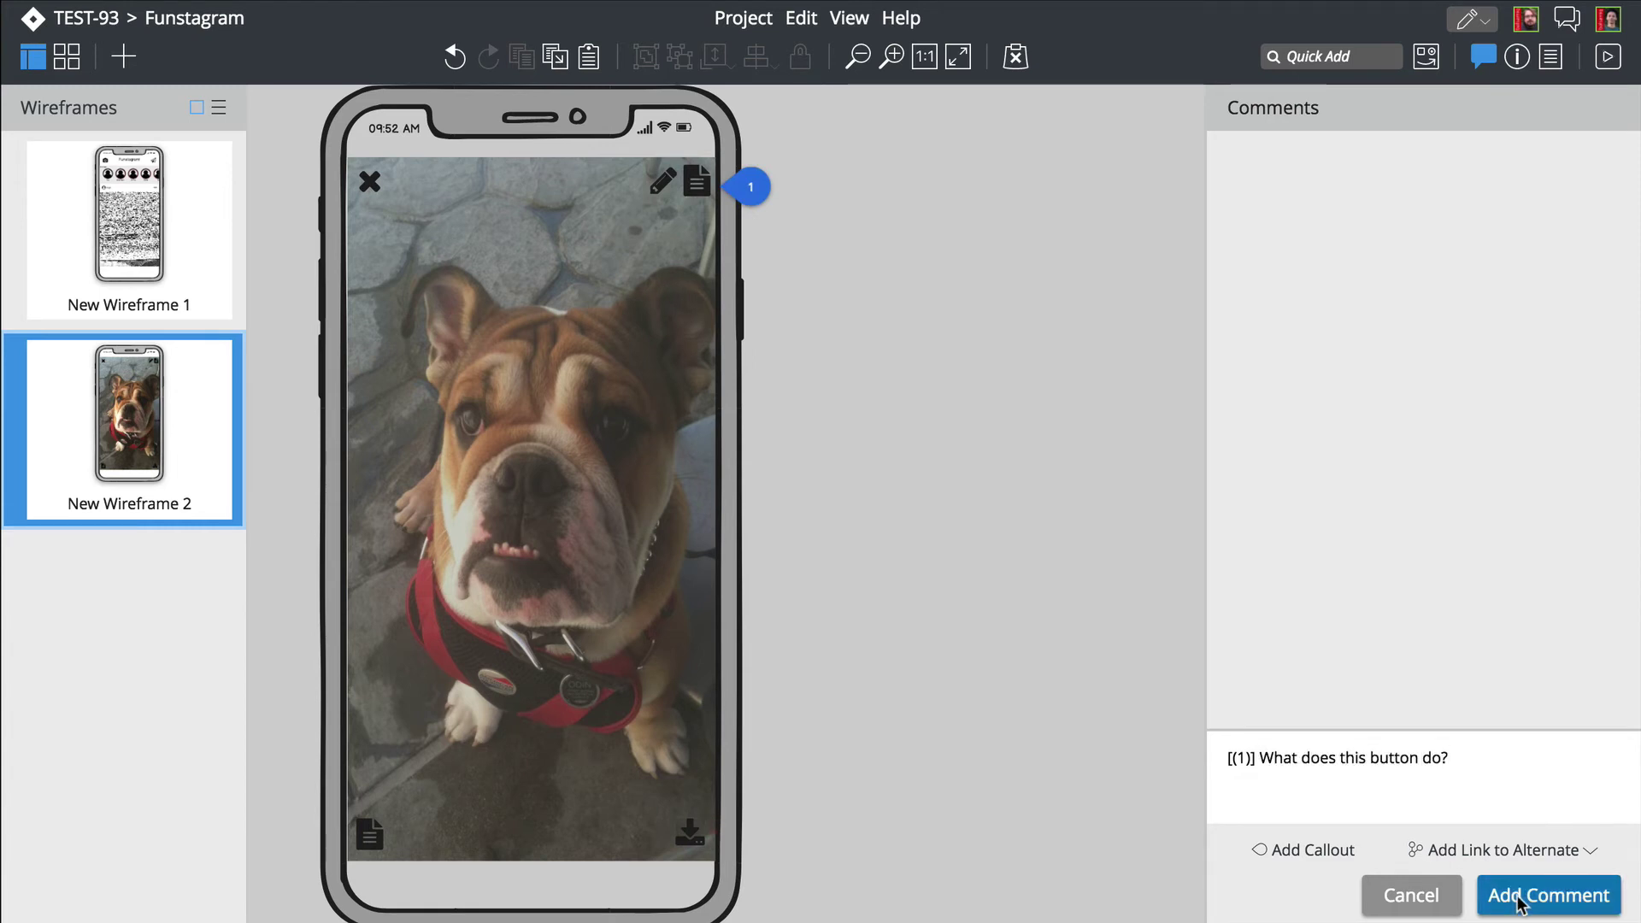
click(1518, 898)
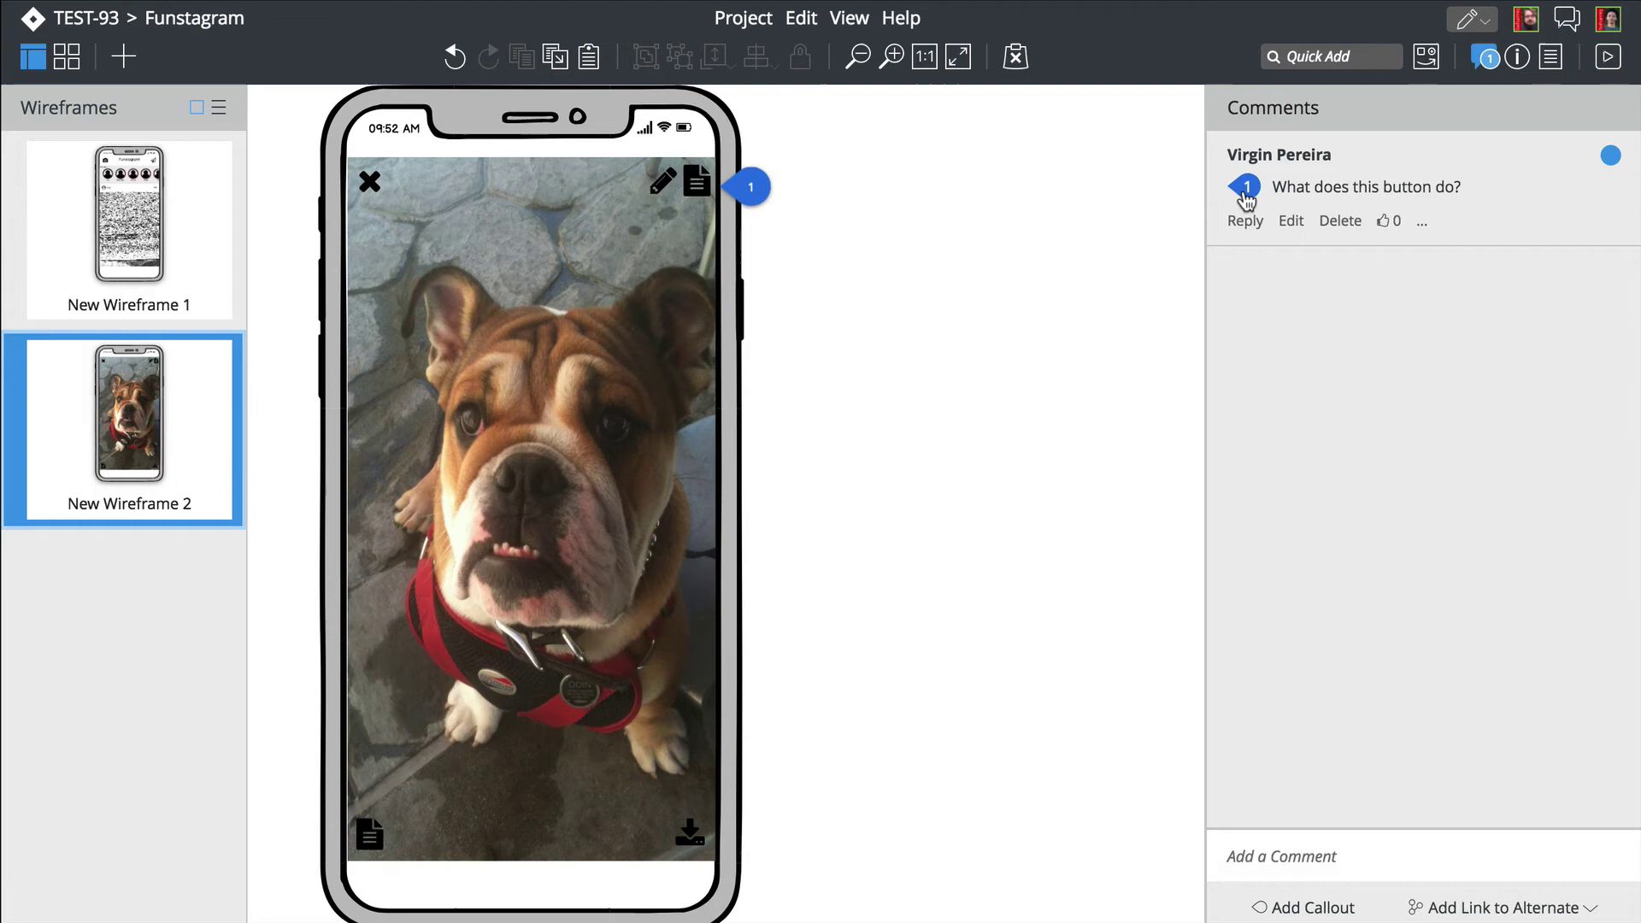
Step: Open the collaborator's reply from the comment notification and like it
click(1484, 57)
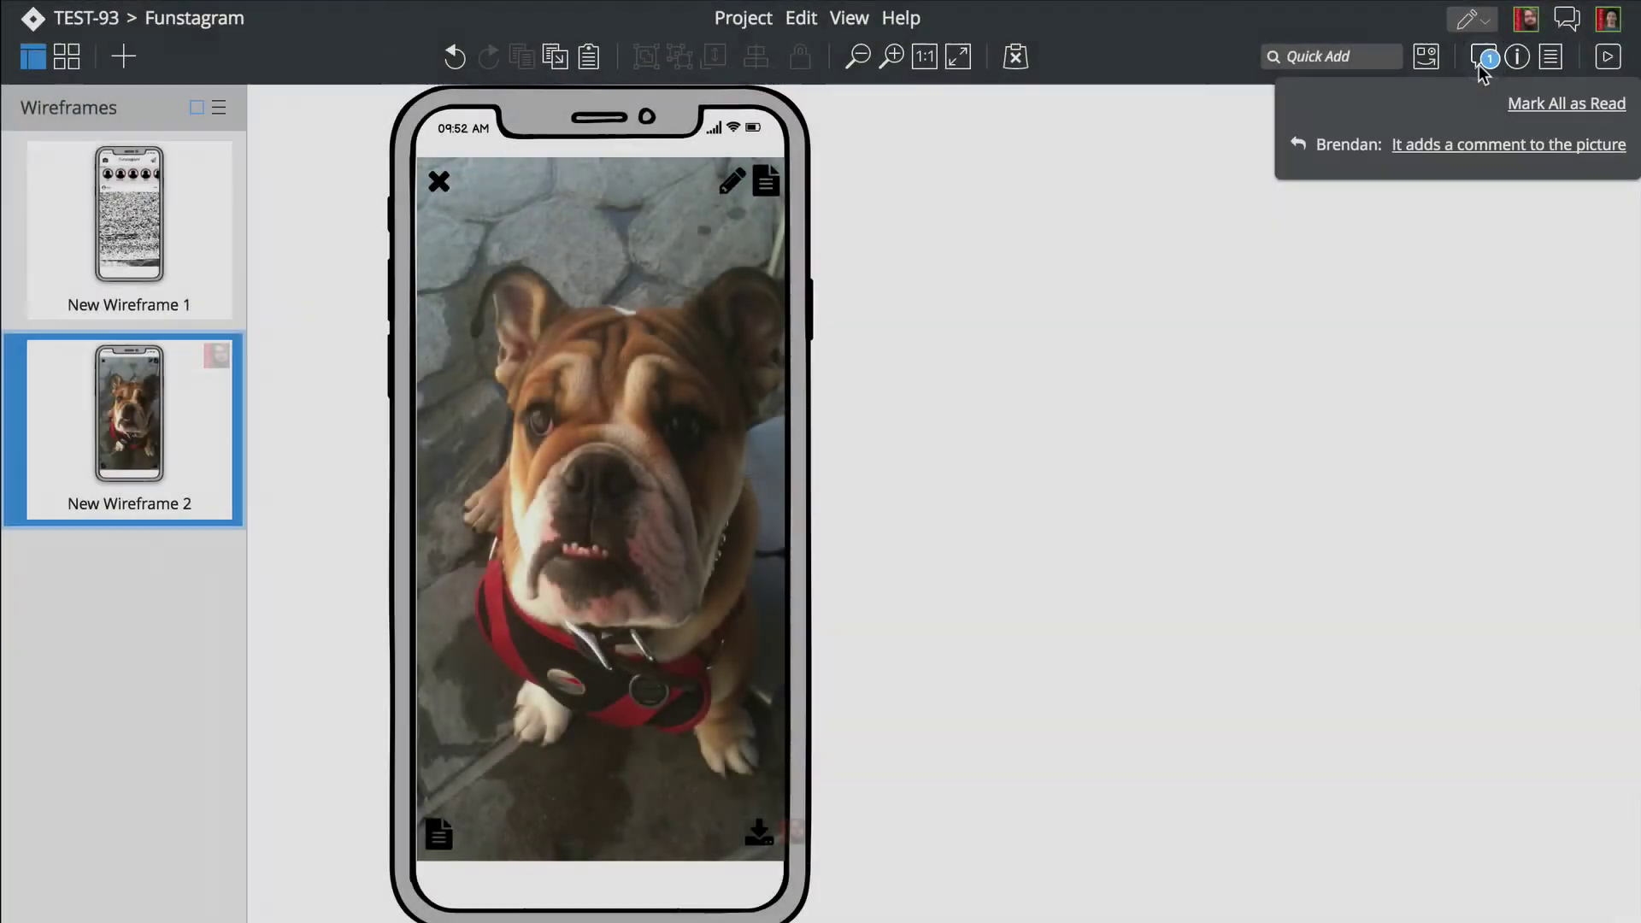
click(1484, 57)
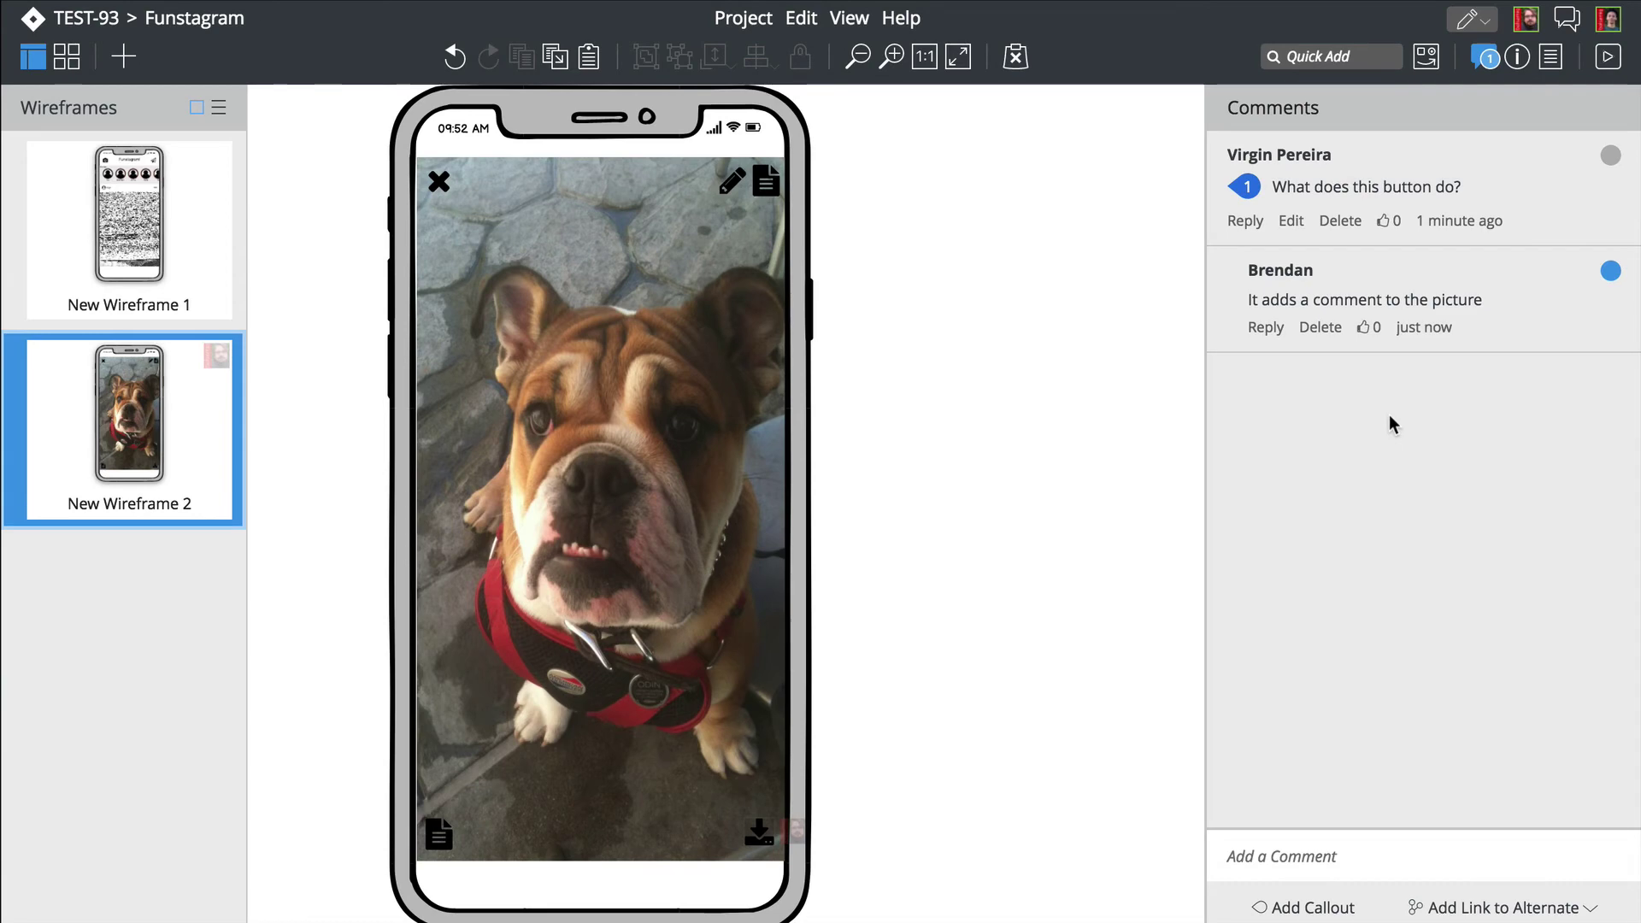
click(1363, 327)
Step: Rename New Wireframe 1 to 'Home' and New Wireframe 2 to 'Photo', then view Home
click(1511, 61)
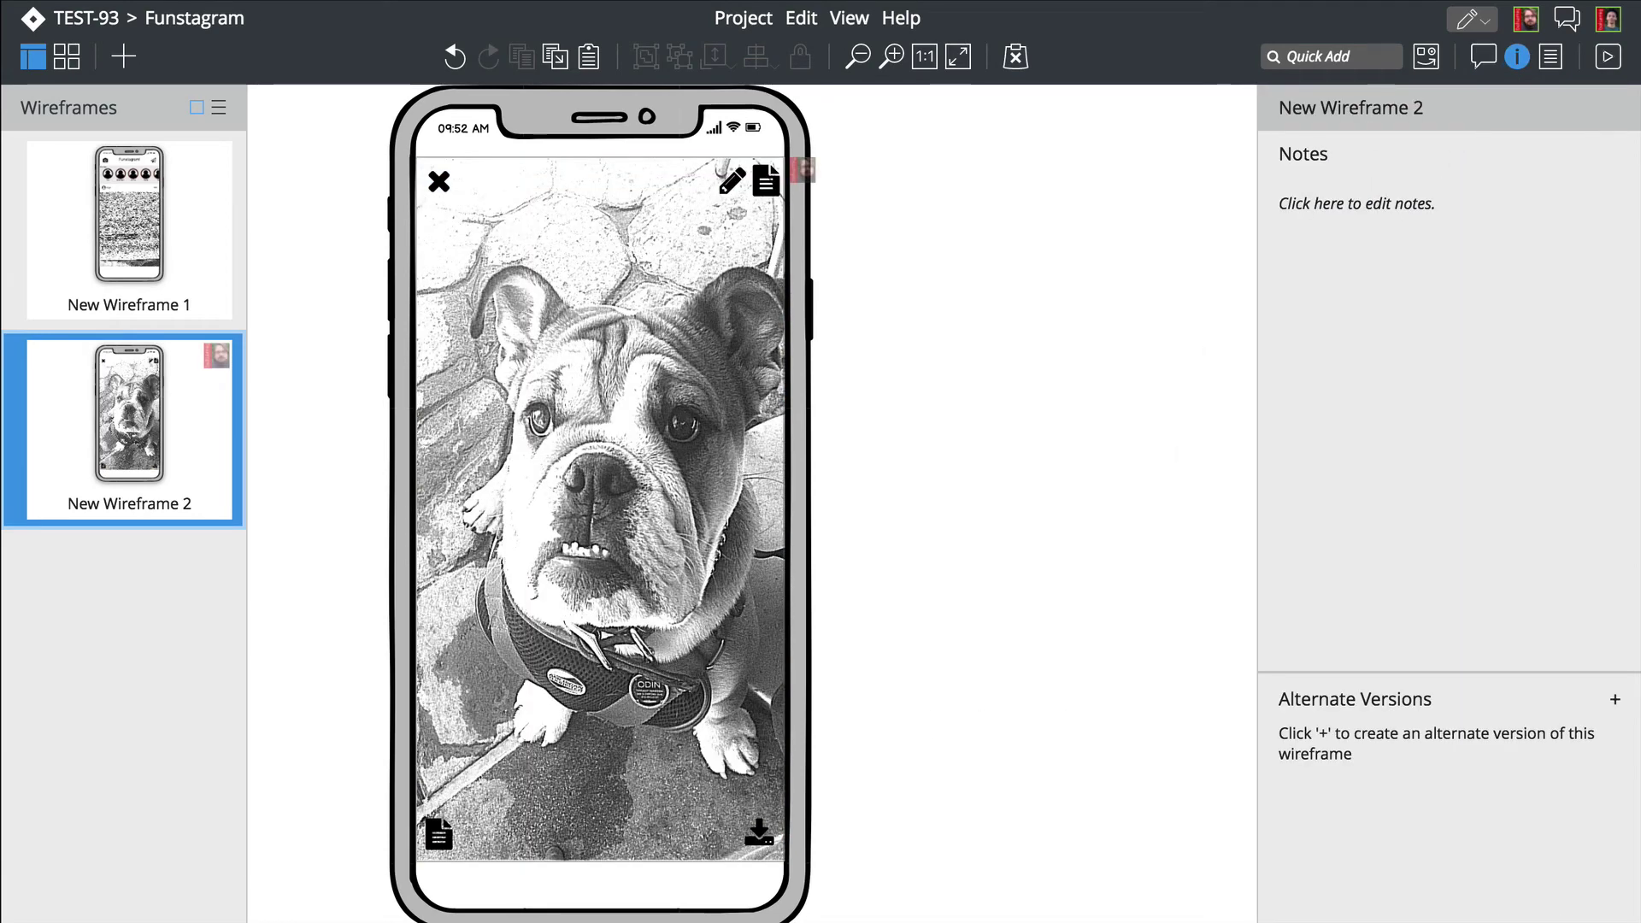
double_click(126, 300)
text(Ho)
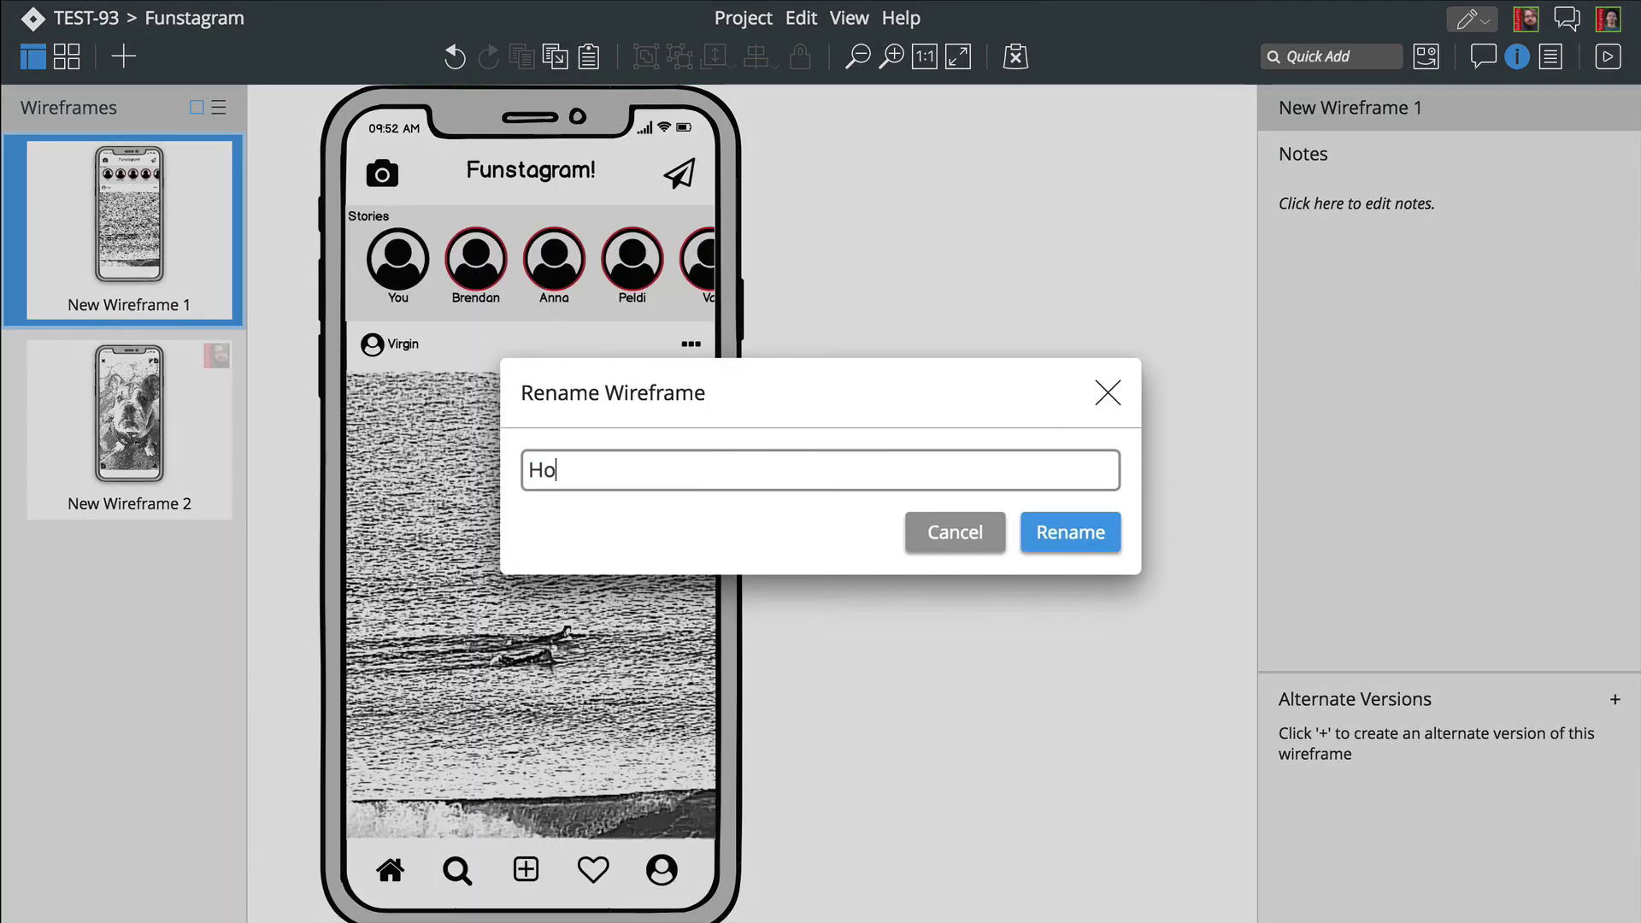
text(me)
key(Return)
double_click(154, 503)
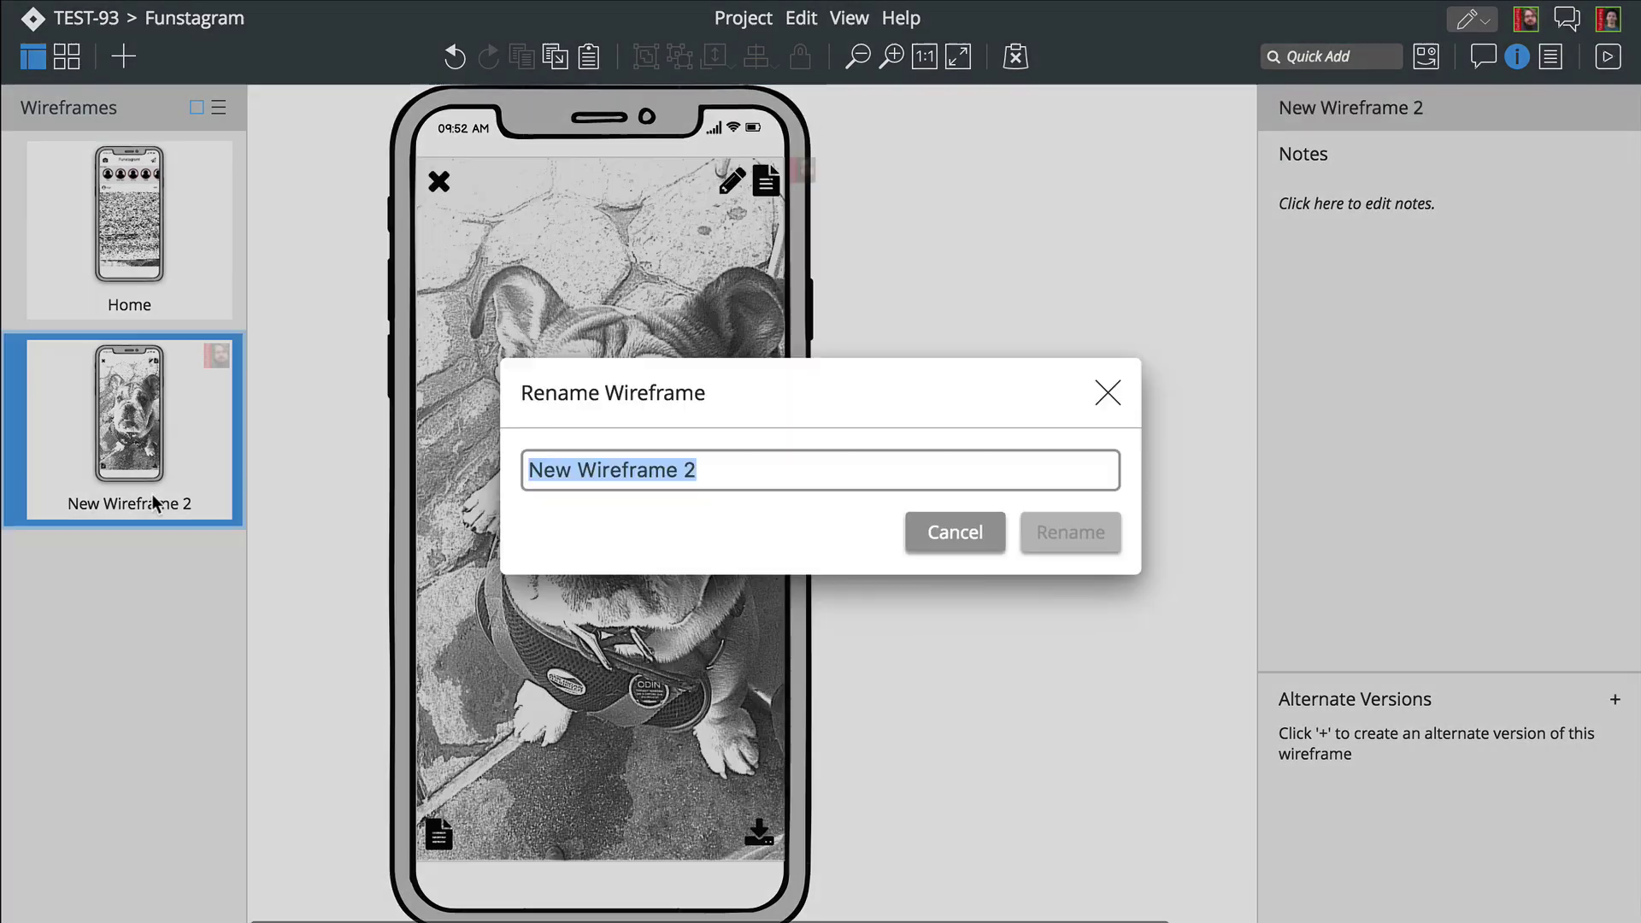
text(Photo)
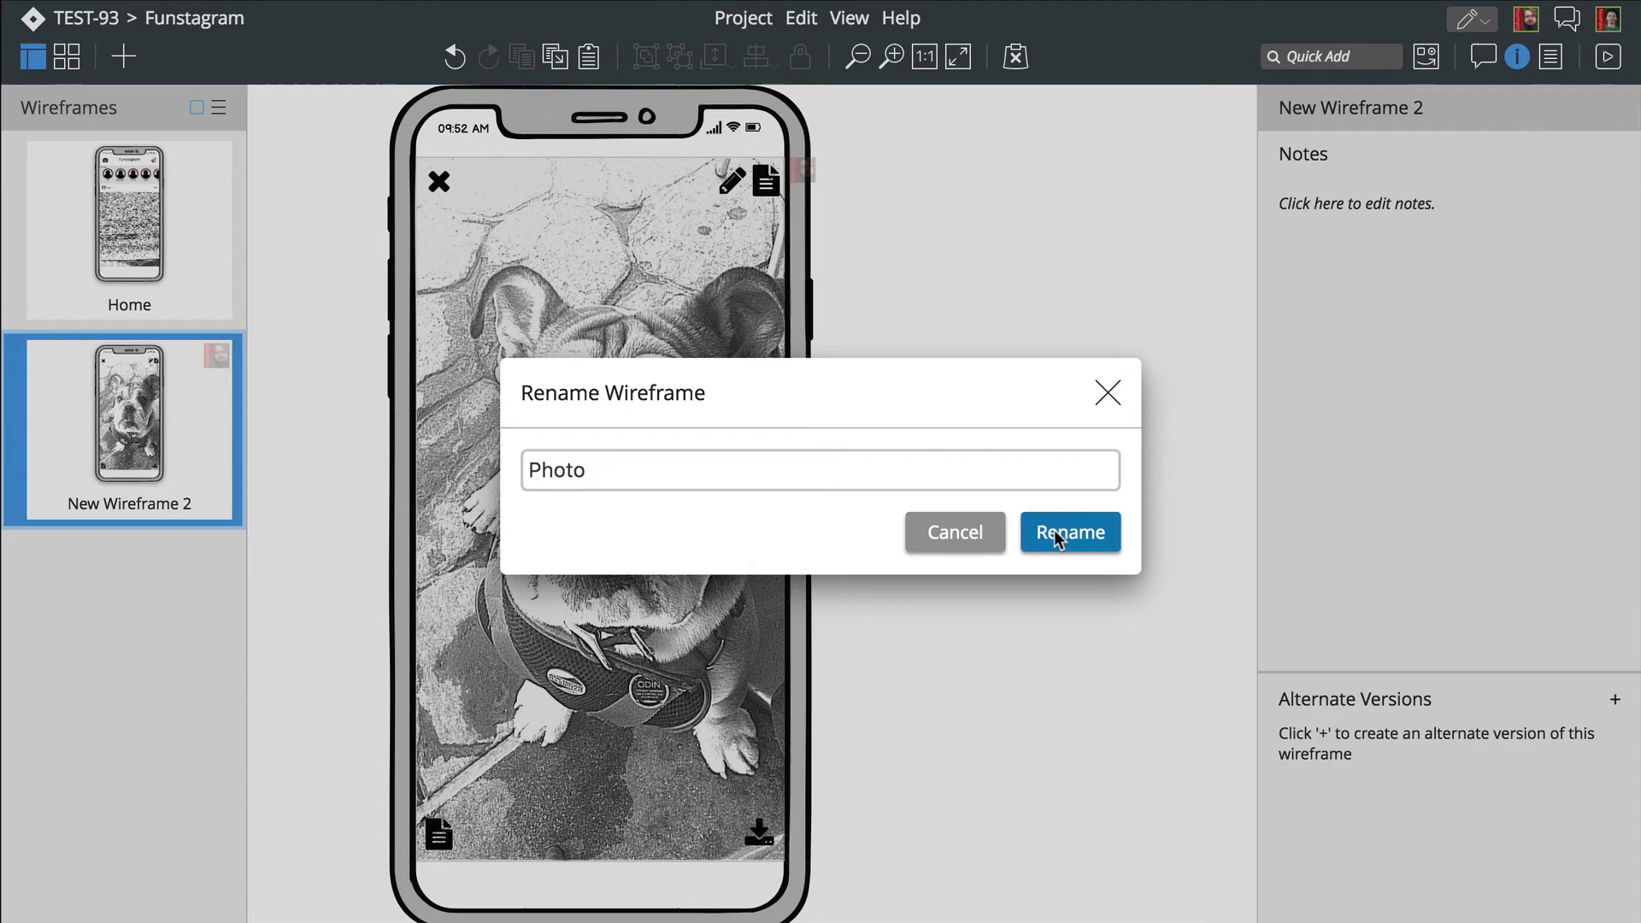
click(1058, 537)
click(82, 212)
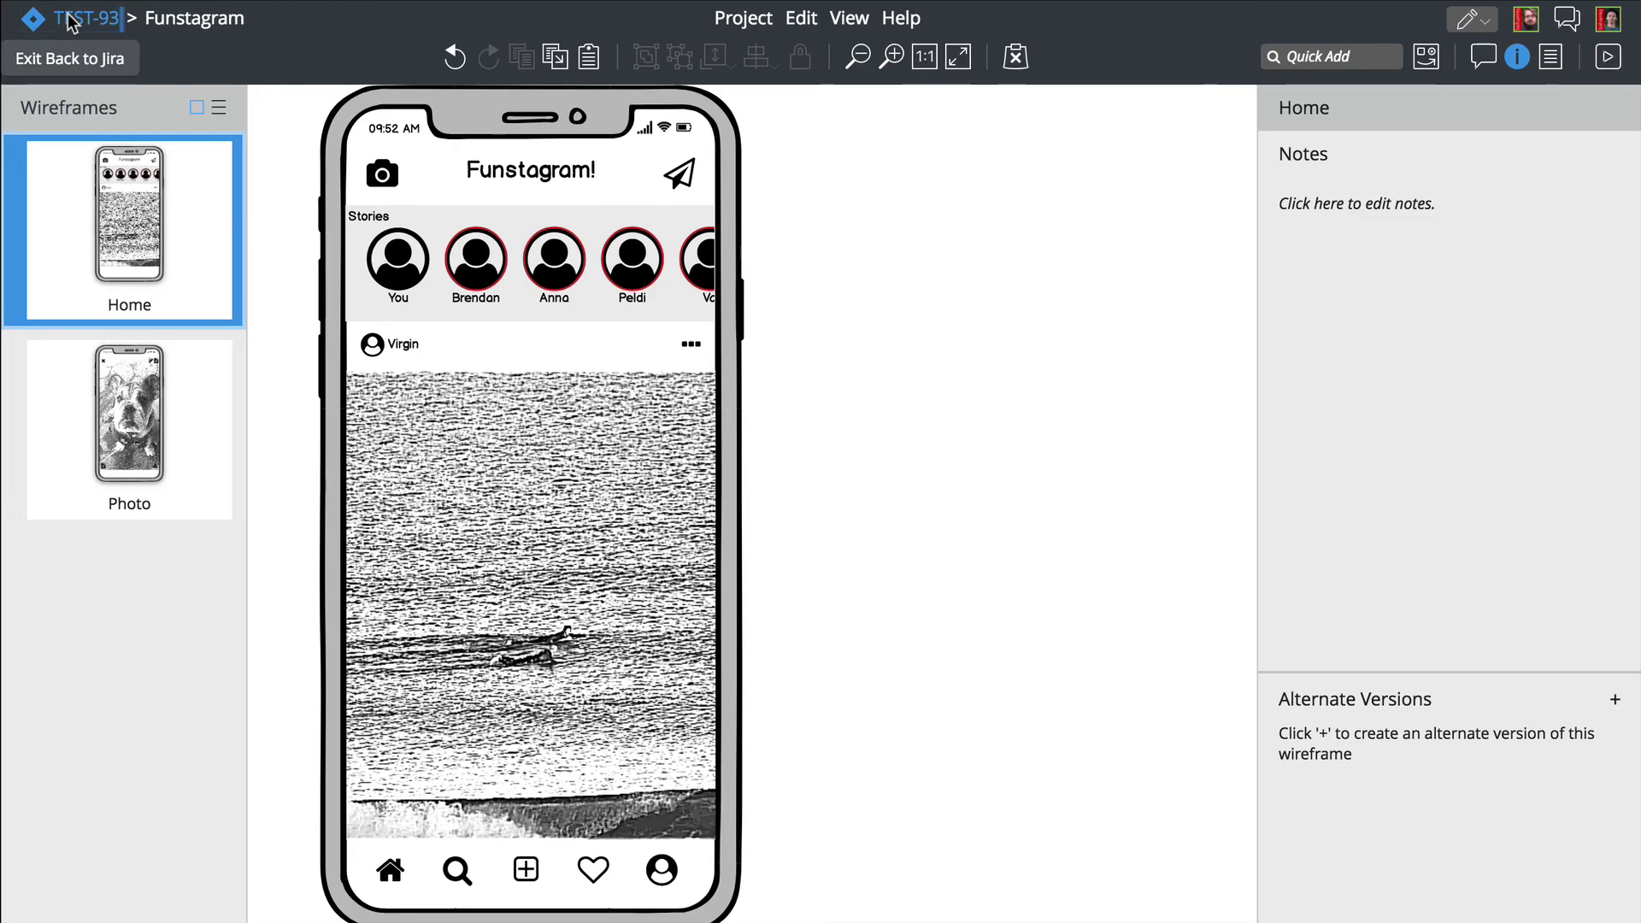
Step: Save the project and return to the TEST-93 issue, scrolling down to the embedded wireframes
click(70, 21)
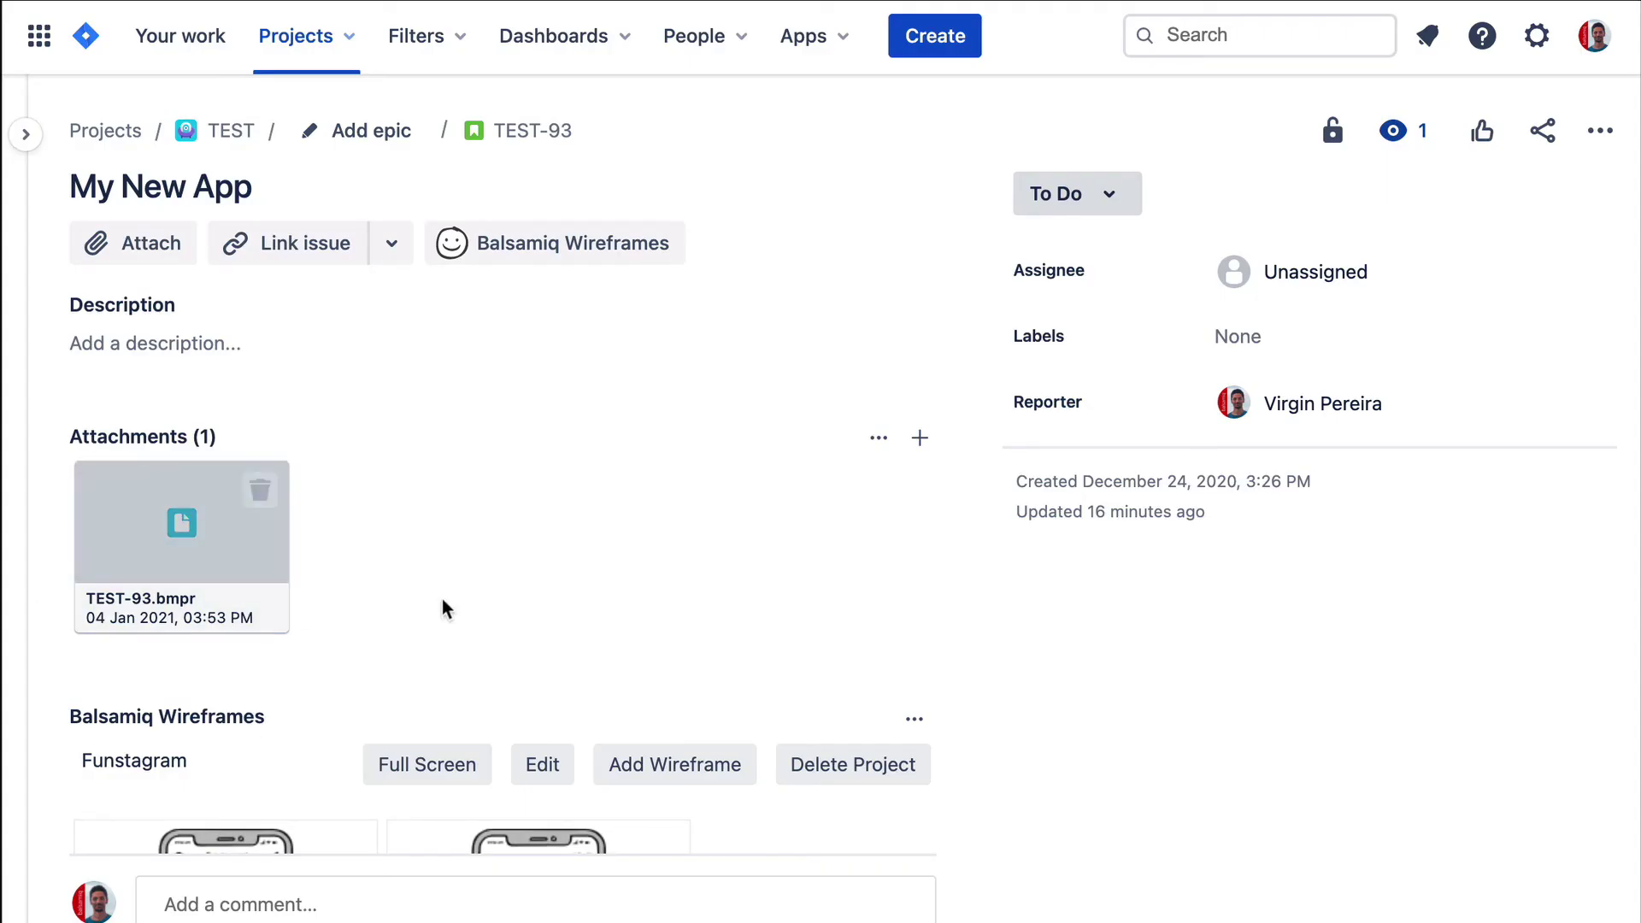
scroll(658, 598, down, 5)
scroll(660, 605, down, 1)
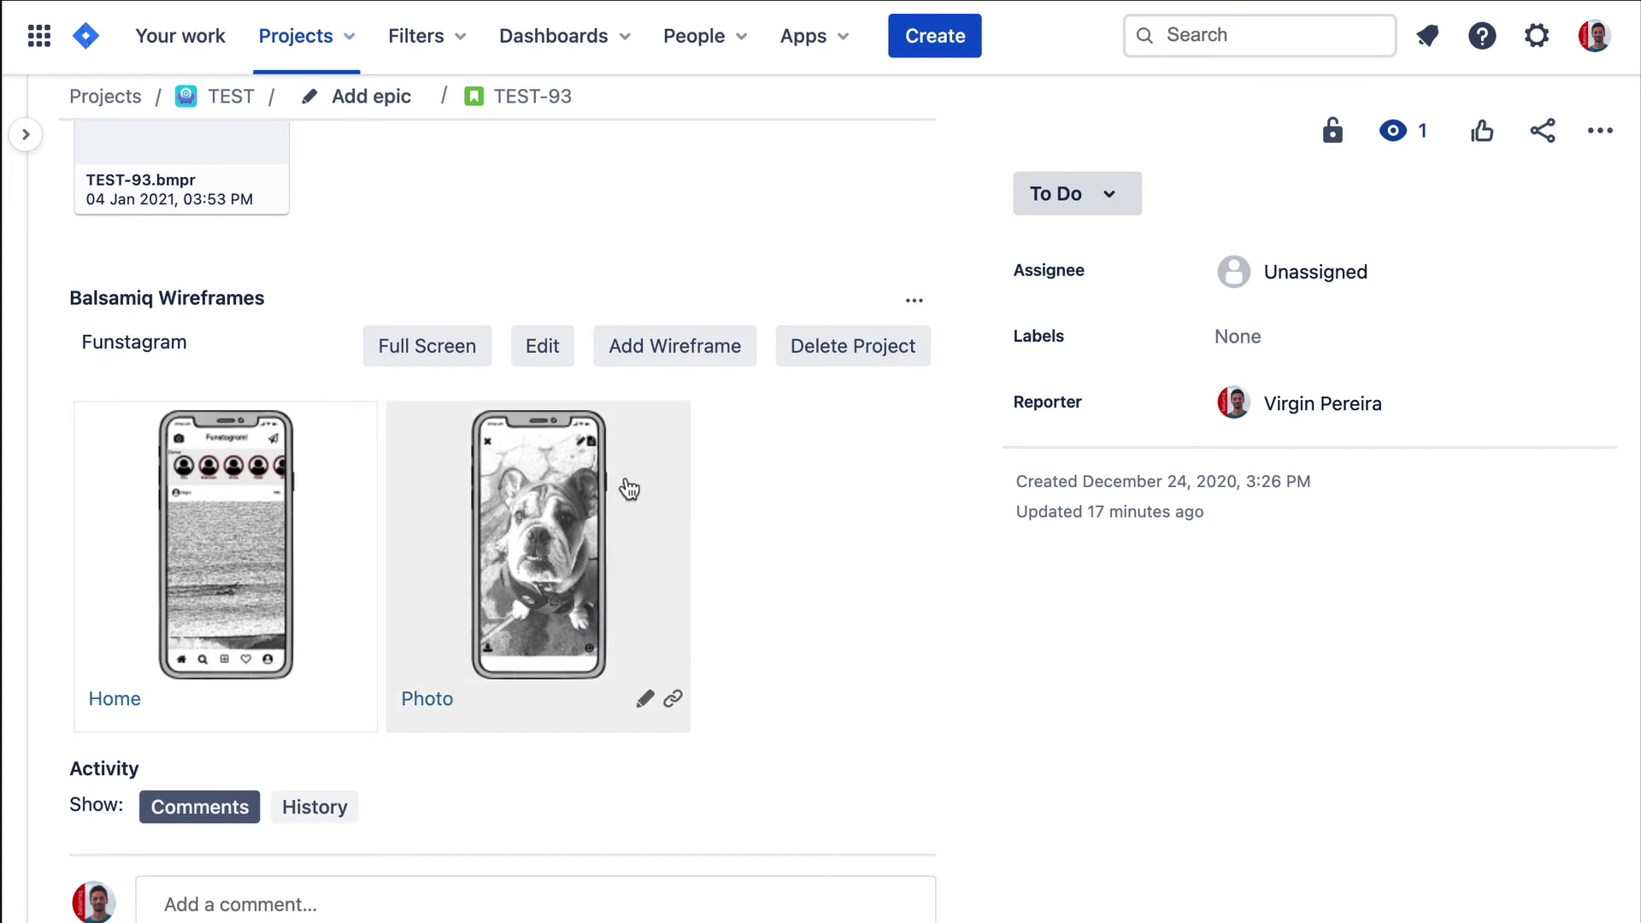
Step: Review the wireframes full screen, including comments and the Photo wireframe, then exit full screen
click(452, 359)
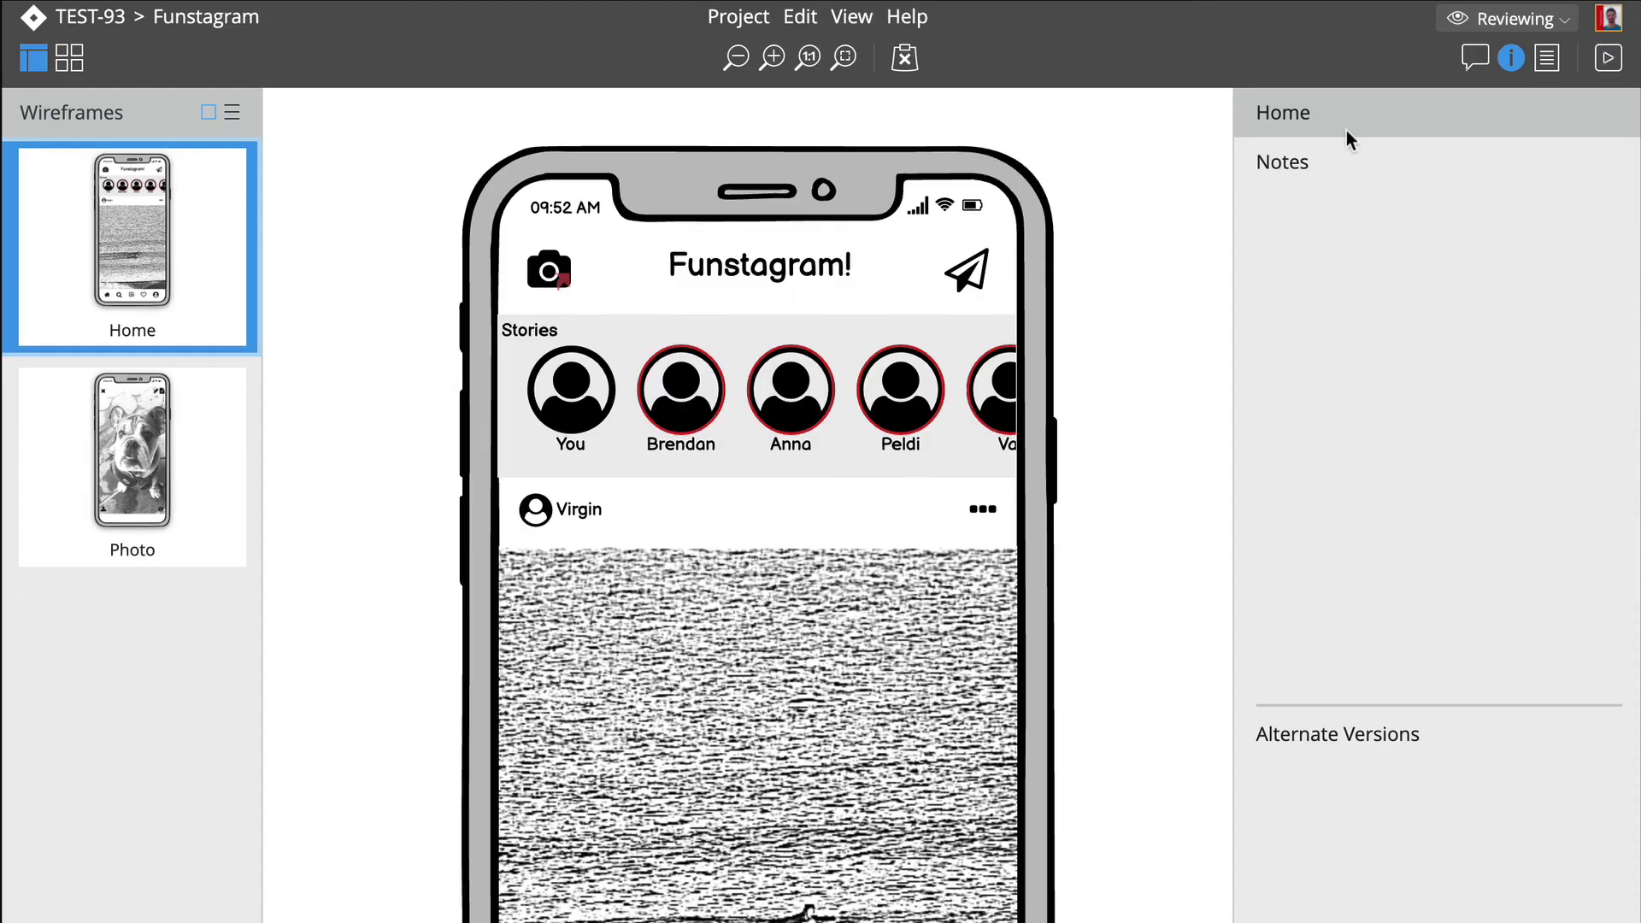
click(1471, 59)
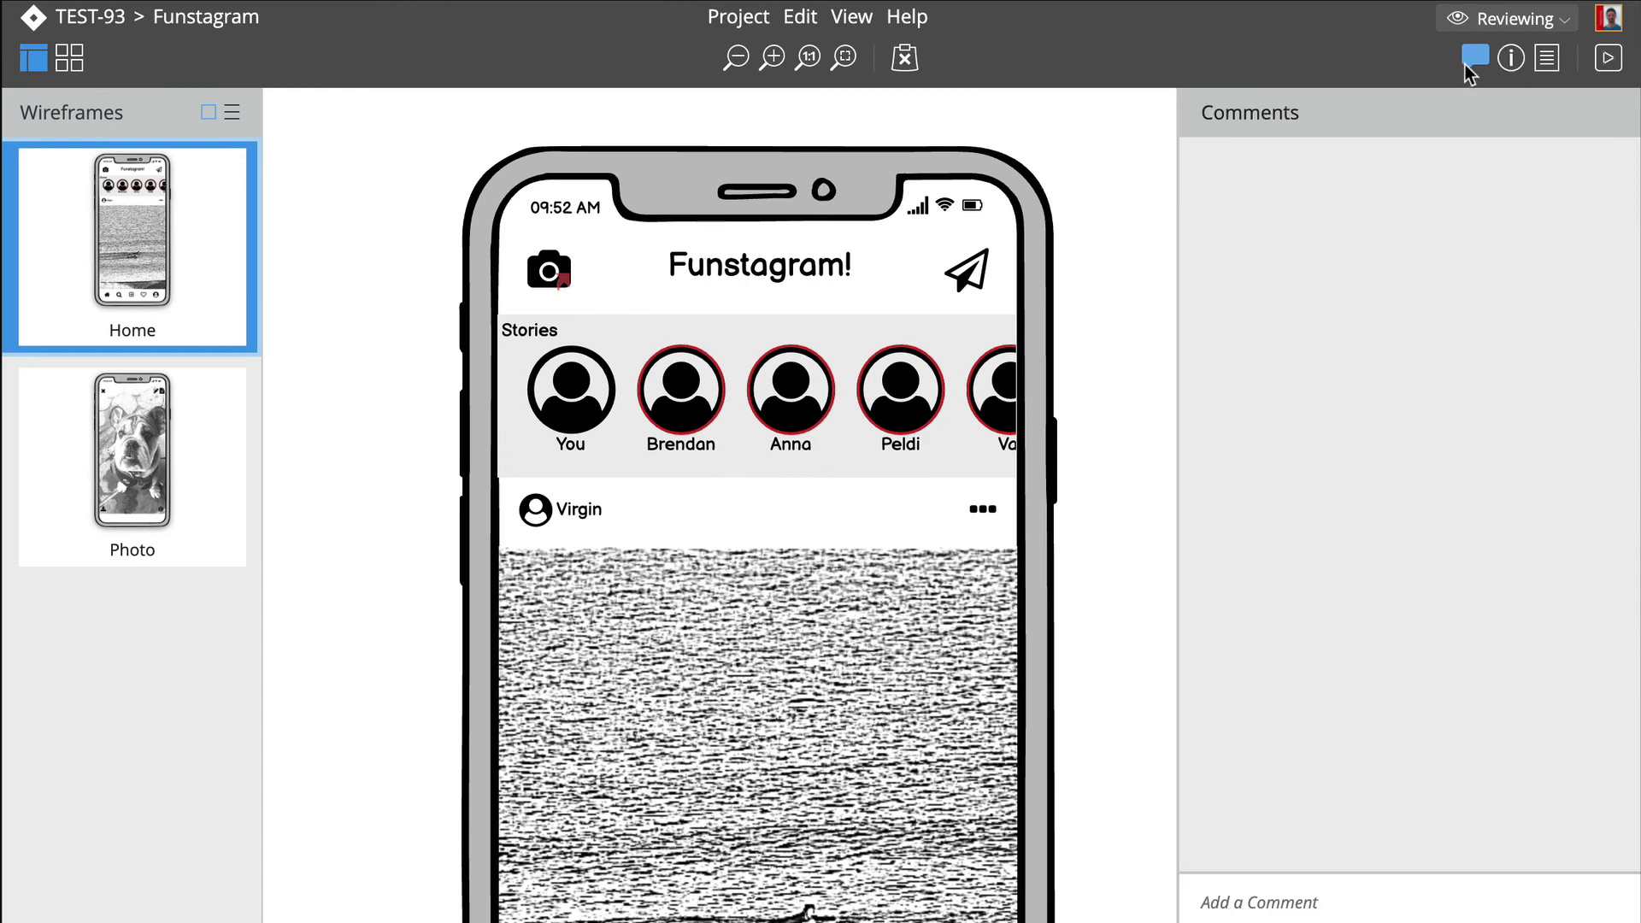
click(203, 387)
key(Escape)
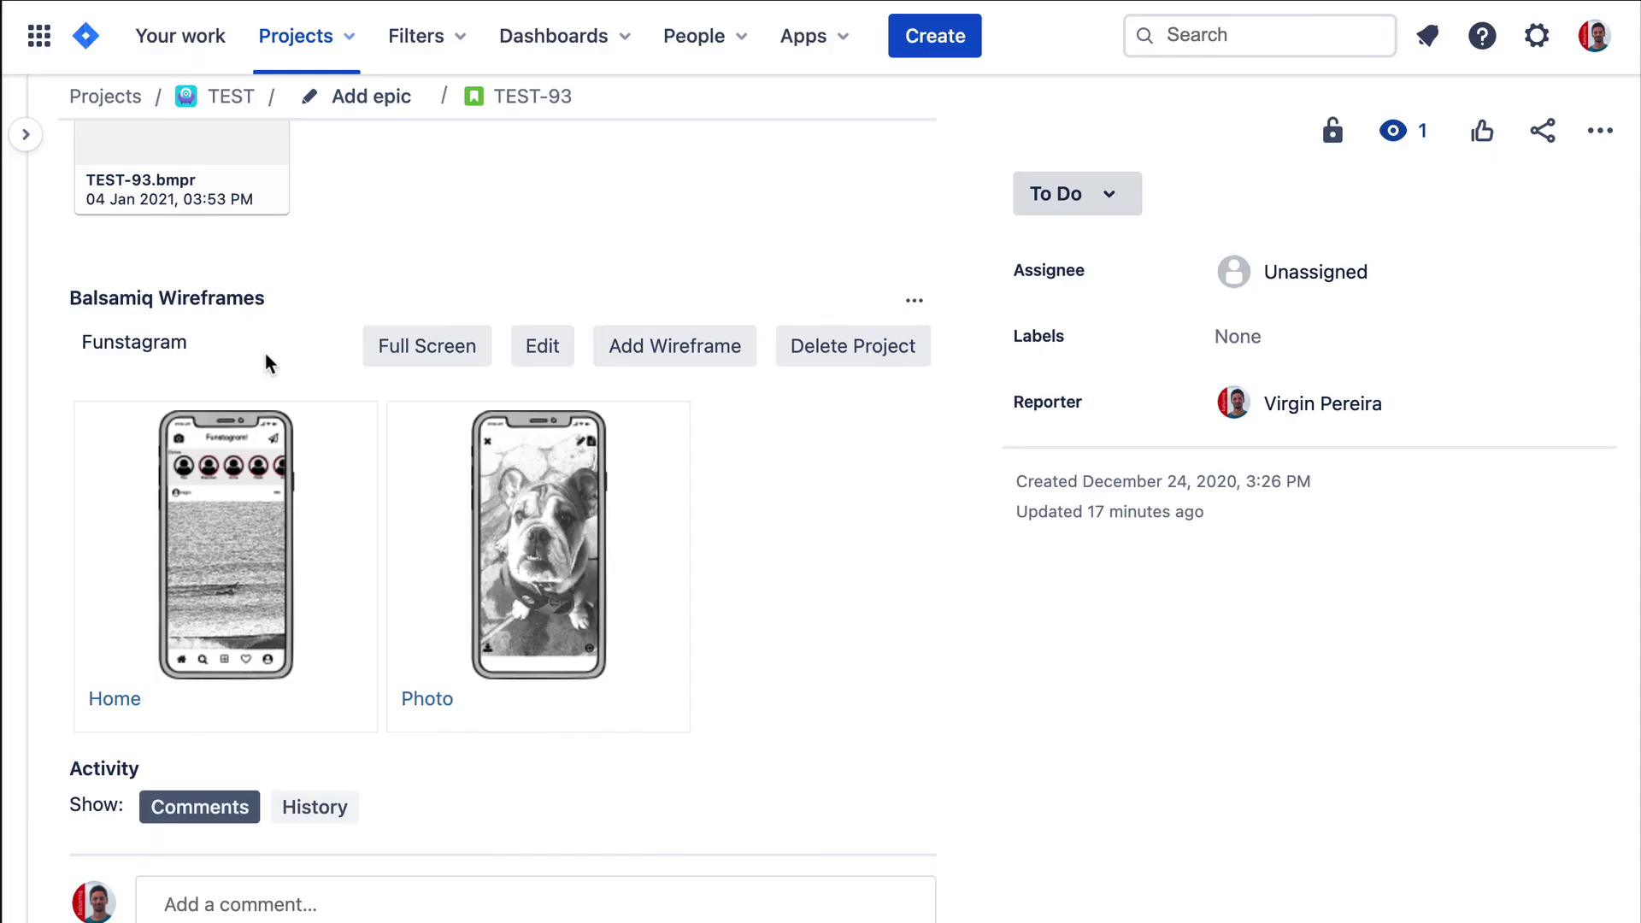
Step: Copy the Home wireframe's image link via Get Image Link on the TEST-93 issue
mouse_move(278, 504)
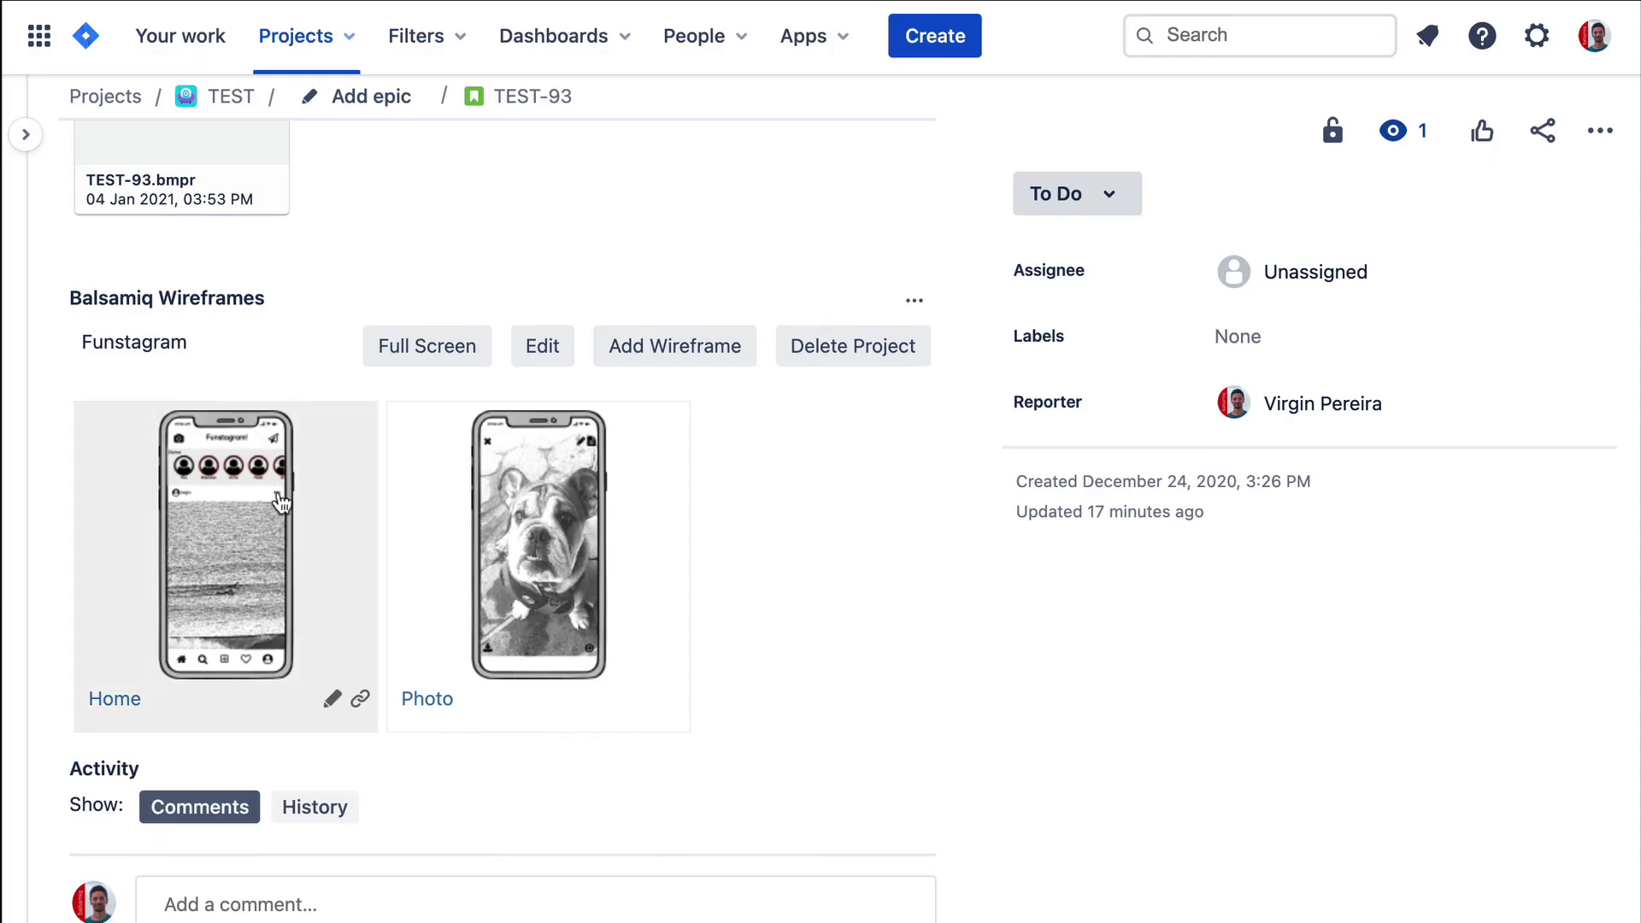
click(359, 700)
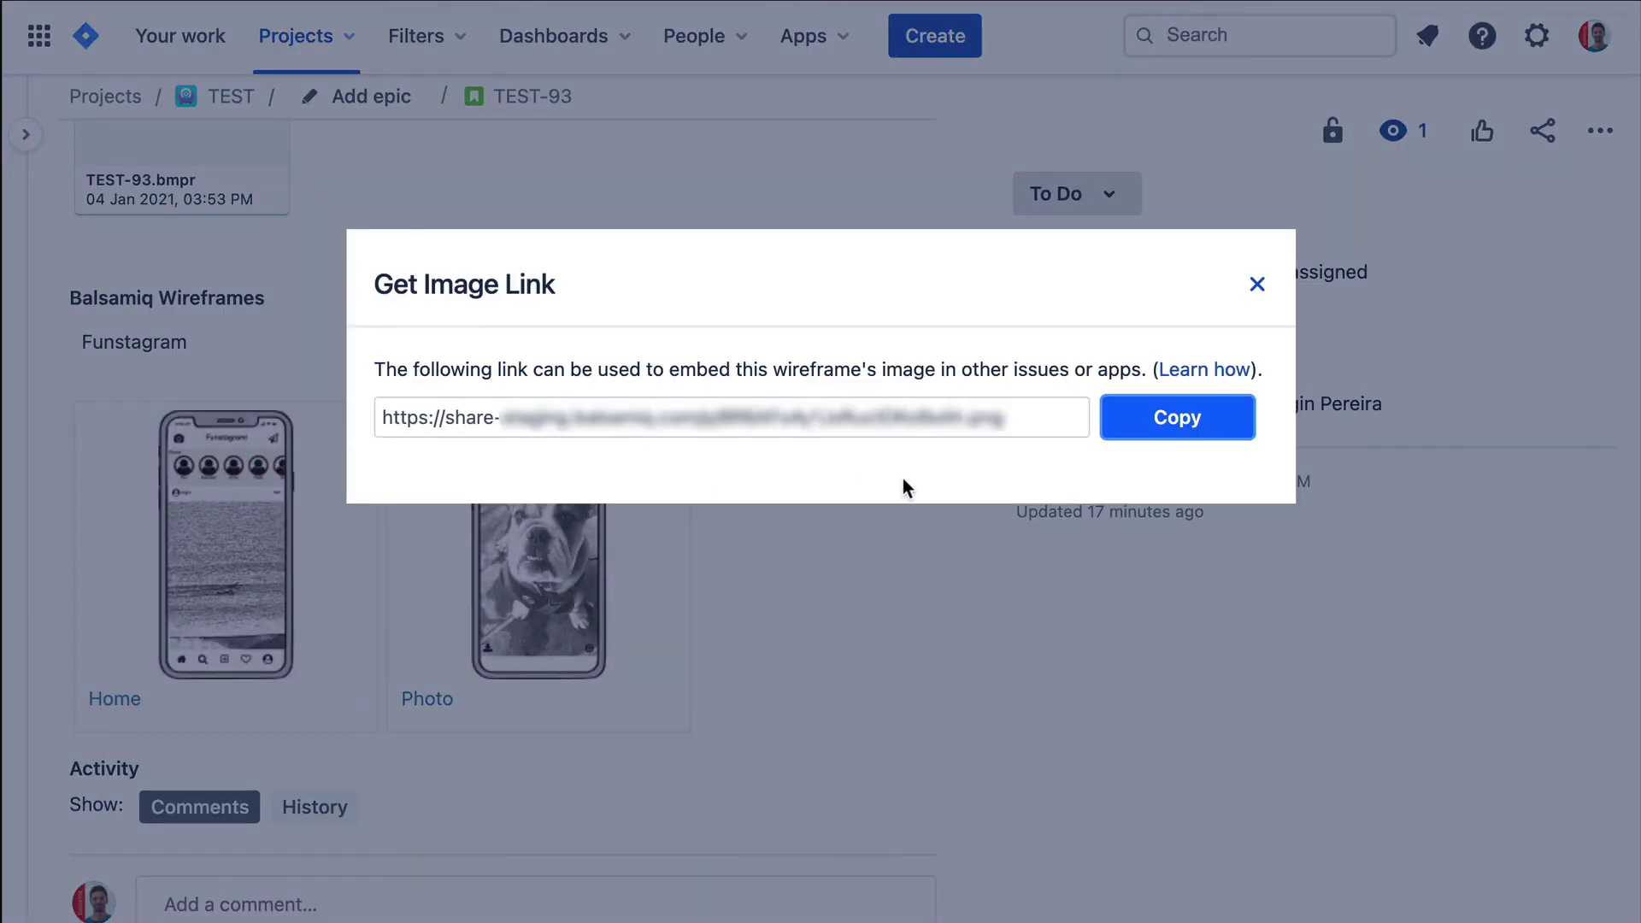
click(1154, 418)
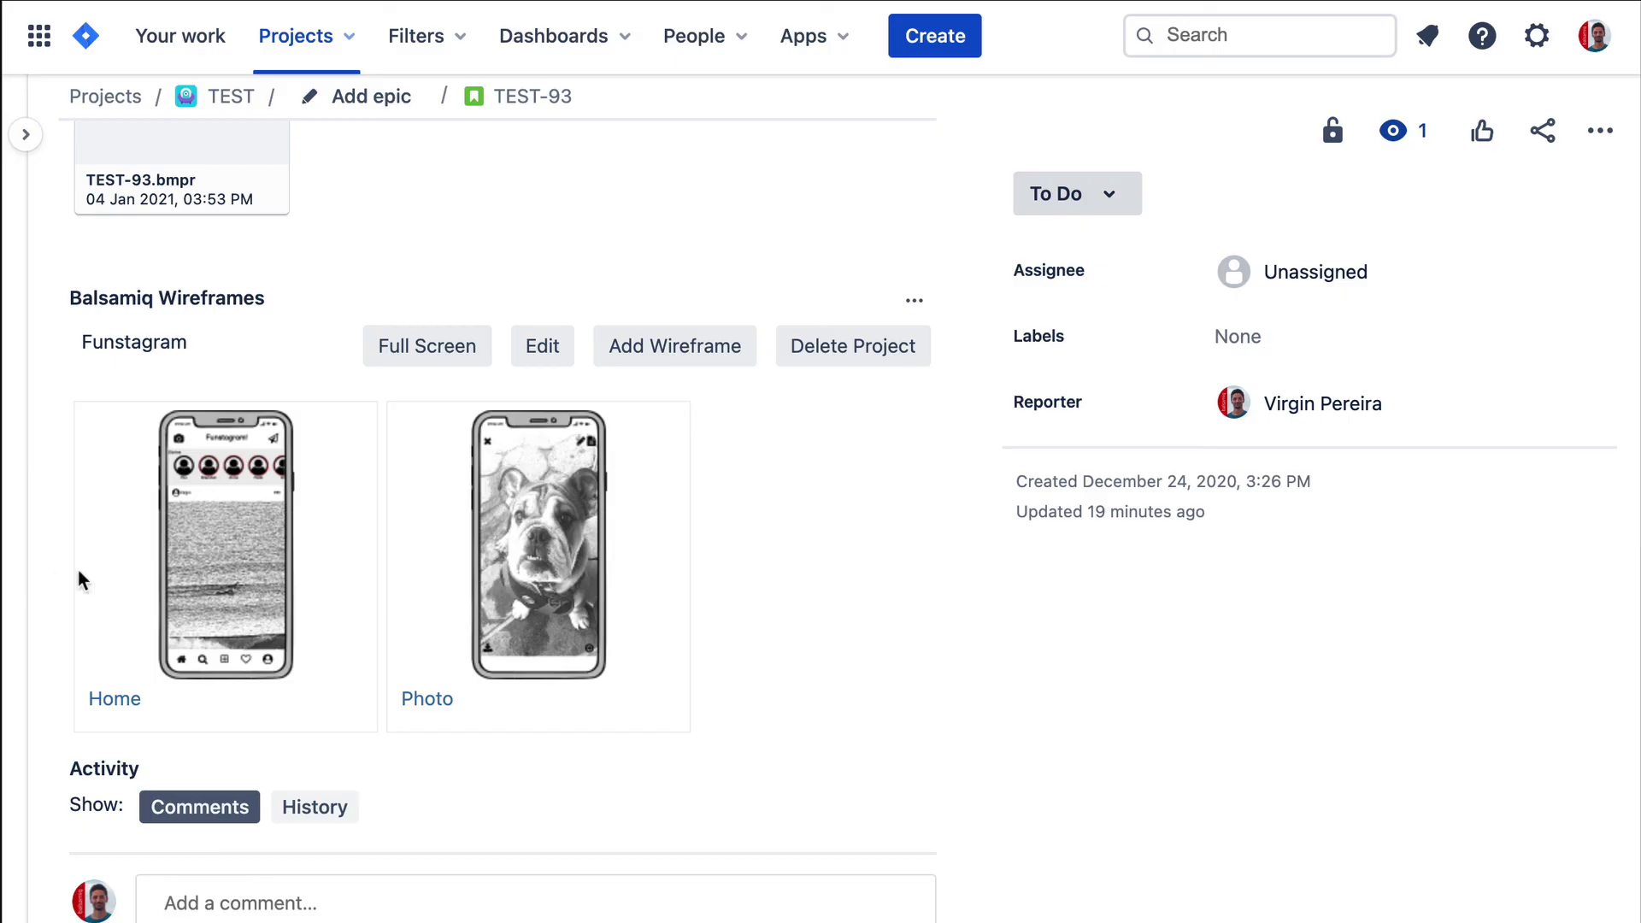
scroll(807, 581, up, 5)
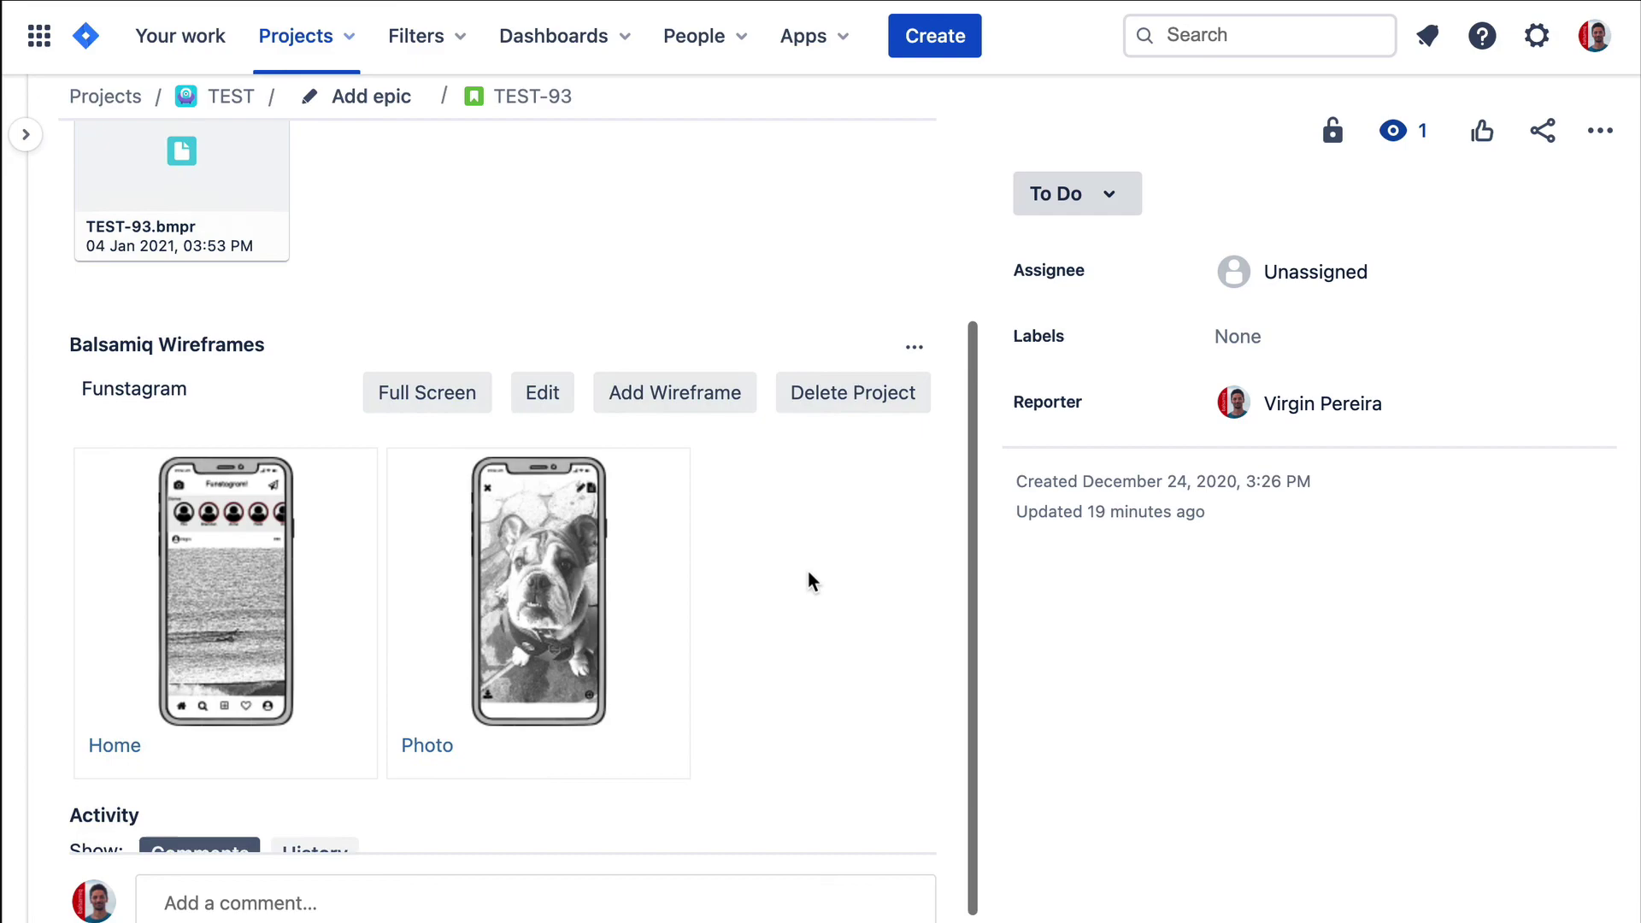